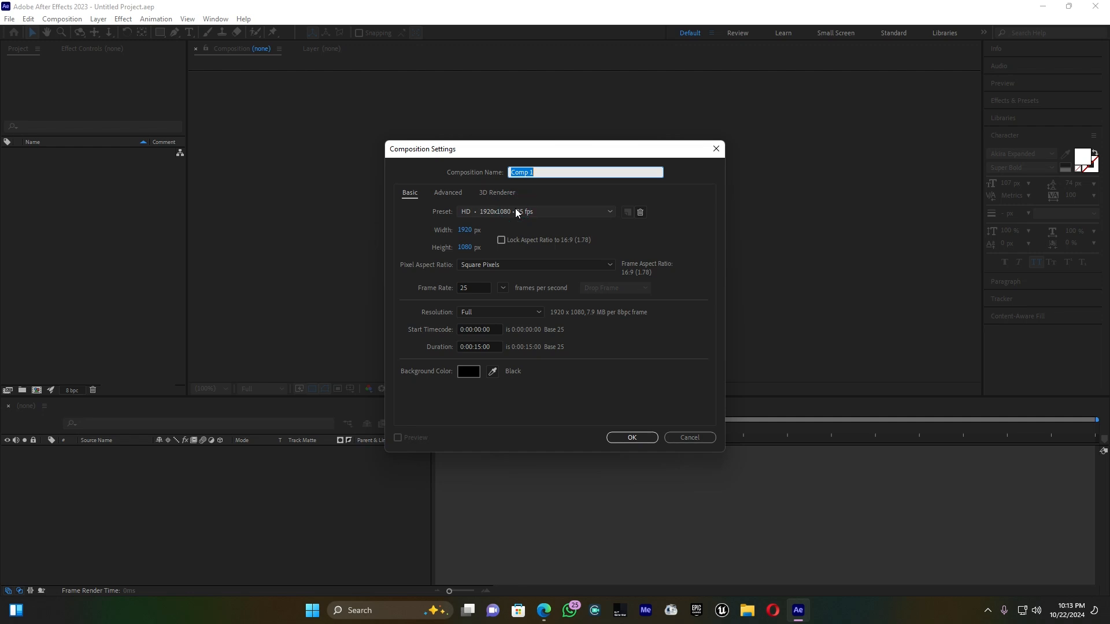
Create a composition named MAIN COMP with a duration of 0:00:10:00 and turn off its transparency grid.
{"action": "type", "text": "MAIN COMP"}
{"action": "left_click", "coordinate": [480, 346]}
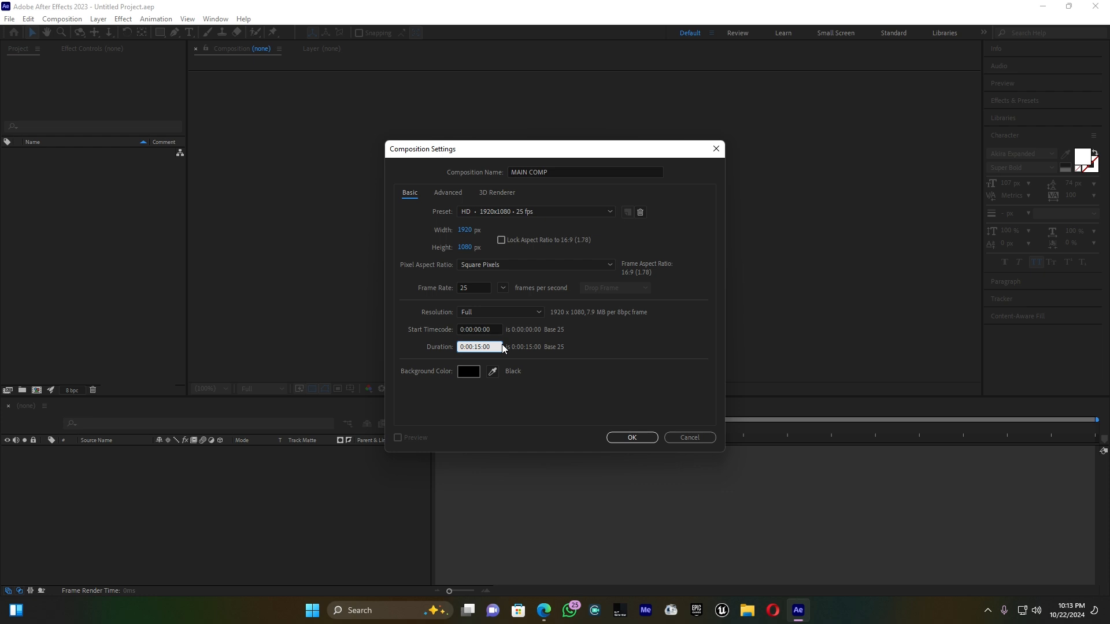
{"action": "type", "text": "0"}
{"action": "key", "text": "Return"}
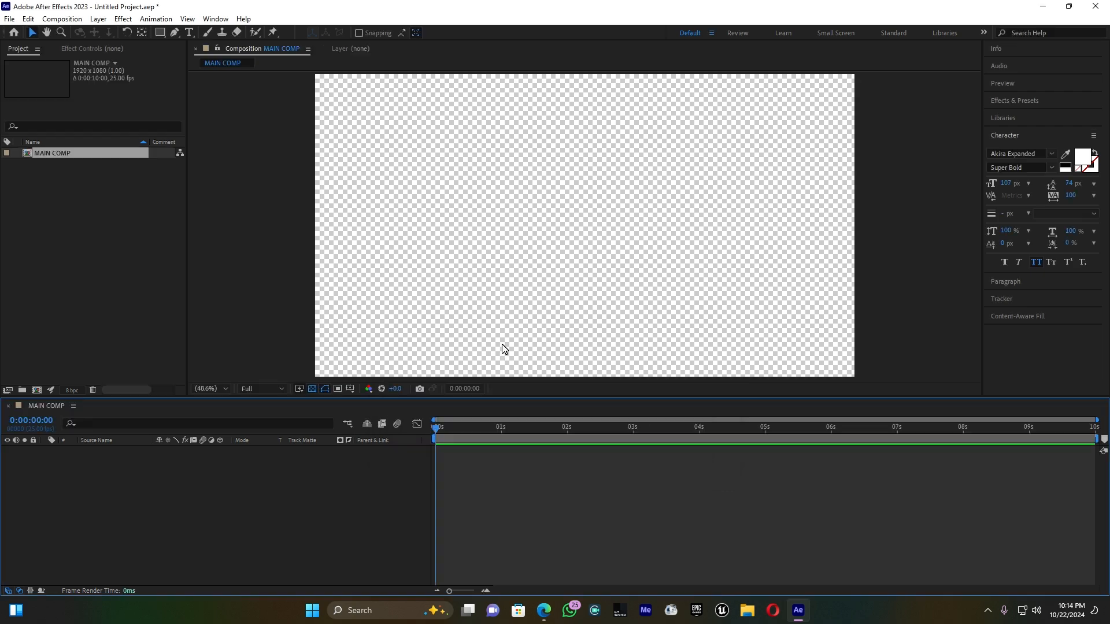
{"action": "left_click", "coordinate": [313, 389]}
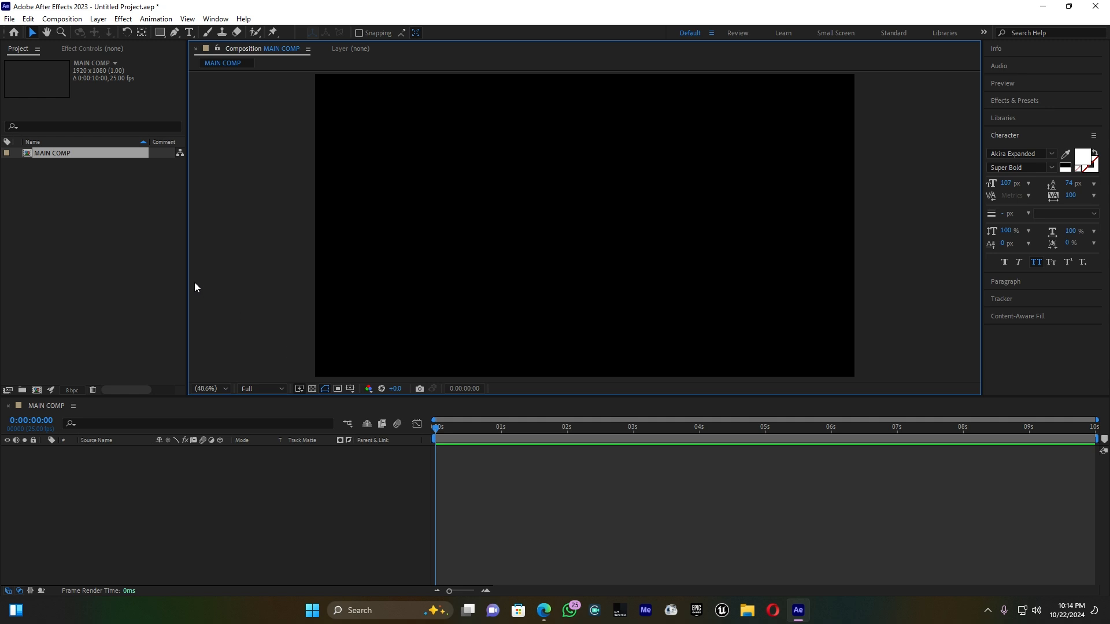
{"action": "right_click", "coordinate": [96, 239]}
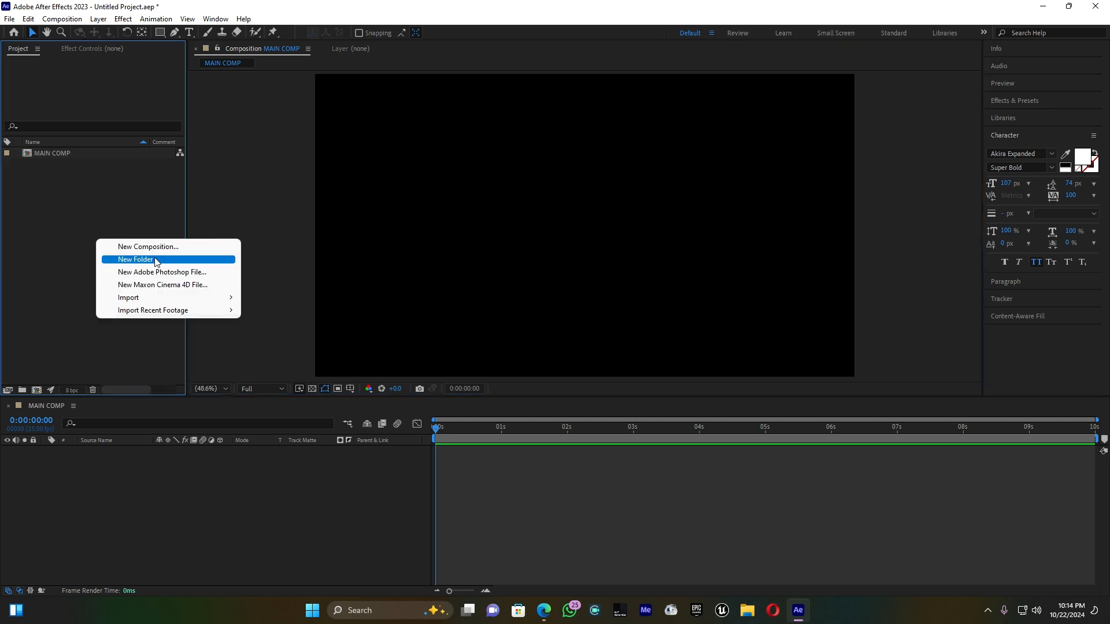
{"action": "mouse_move", "coordinate": [167, 298]}
{"action": "left_click", "coordinate": [271, 299]}
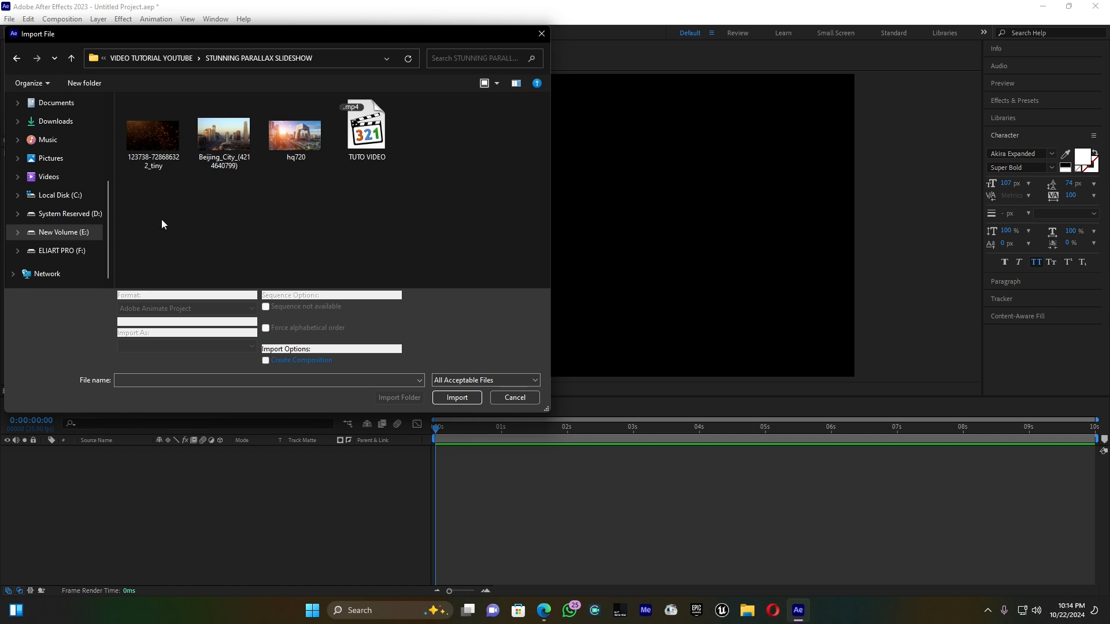
{"action": "double_click", "coordinate": [215, 128]}
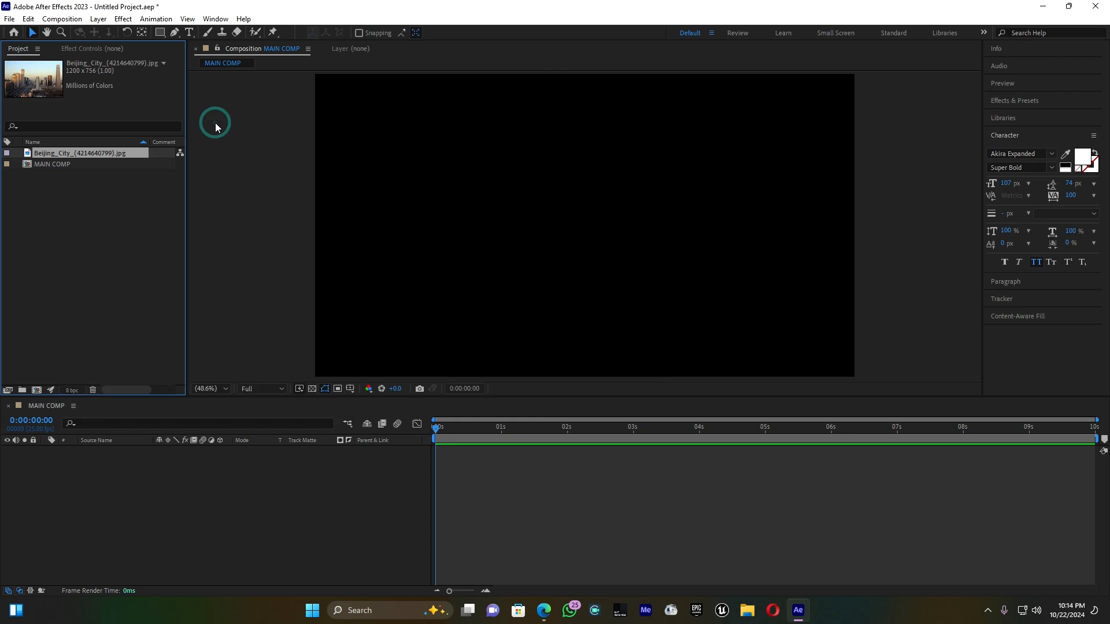
Place the Beijing city picture in MAIN COMP and scale it to 163% so it fills the frame.
{"action": "left_click_drag", "start_coordinate": [64, 154], "coordinate": [61, 468]}
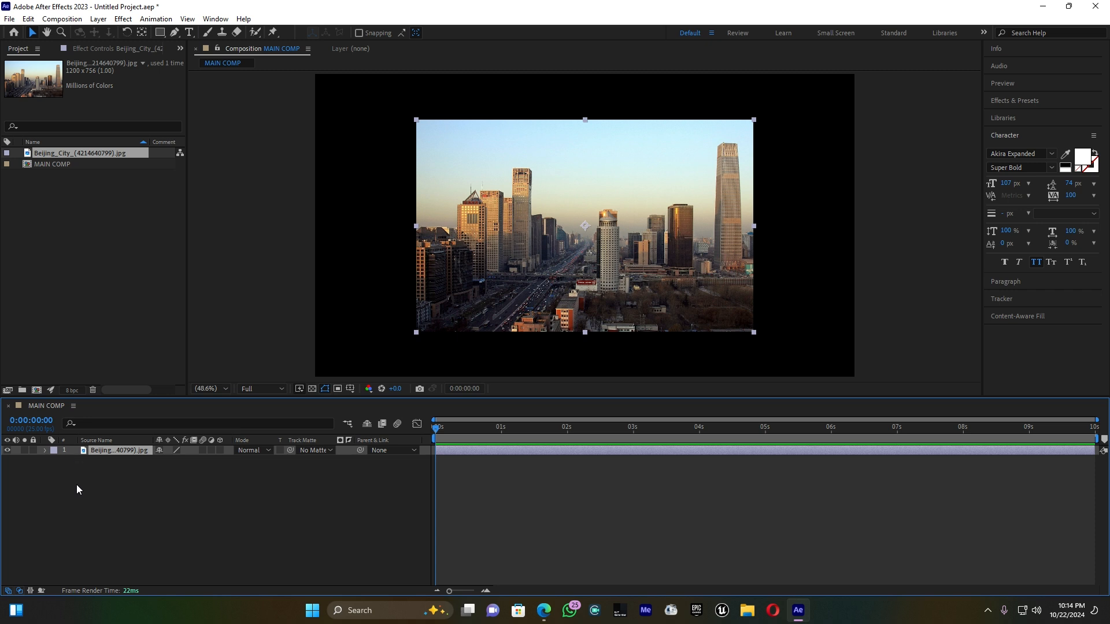
{"action": "key", "text": "s"}
{"action": "left_click_drag", "start_coordinate": [176, 458], "coordinate": [204, 452]}
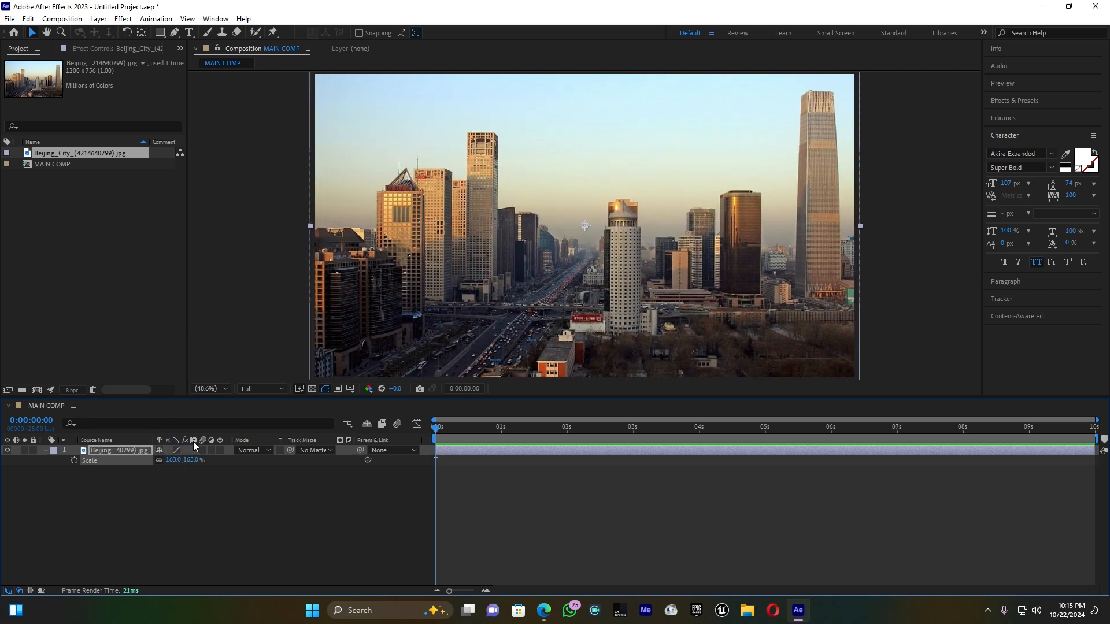
Pre-compose the city picture layer as "image", moving all attributes into the new composition.
{"action": "right_click", "coordinate": [123, 445]}
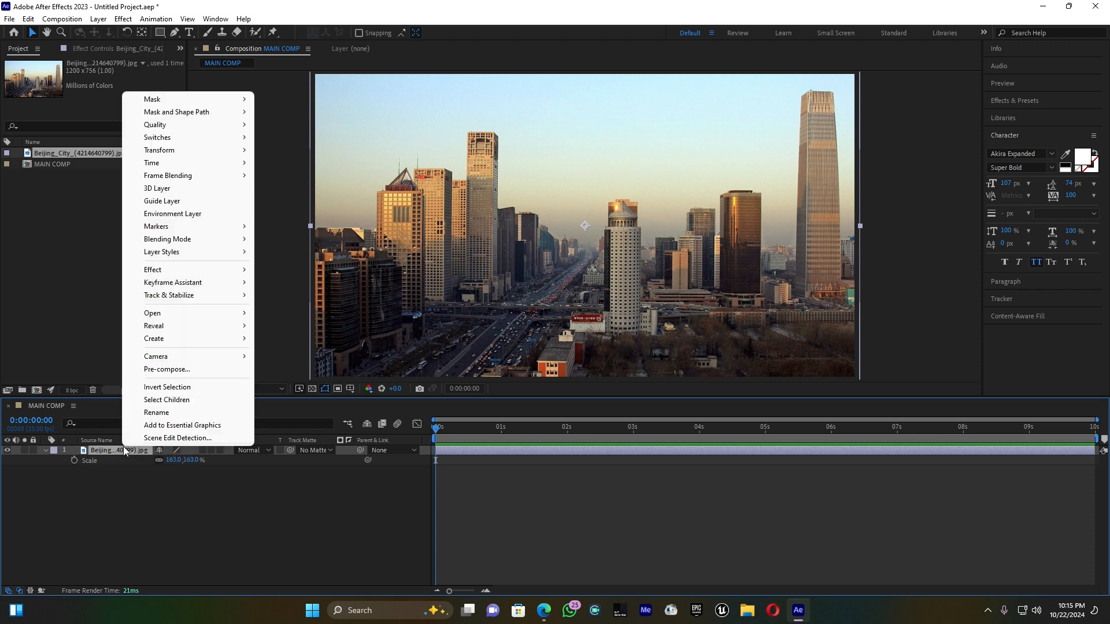
{"action": "left_click", "coordinate": [173, 369]}
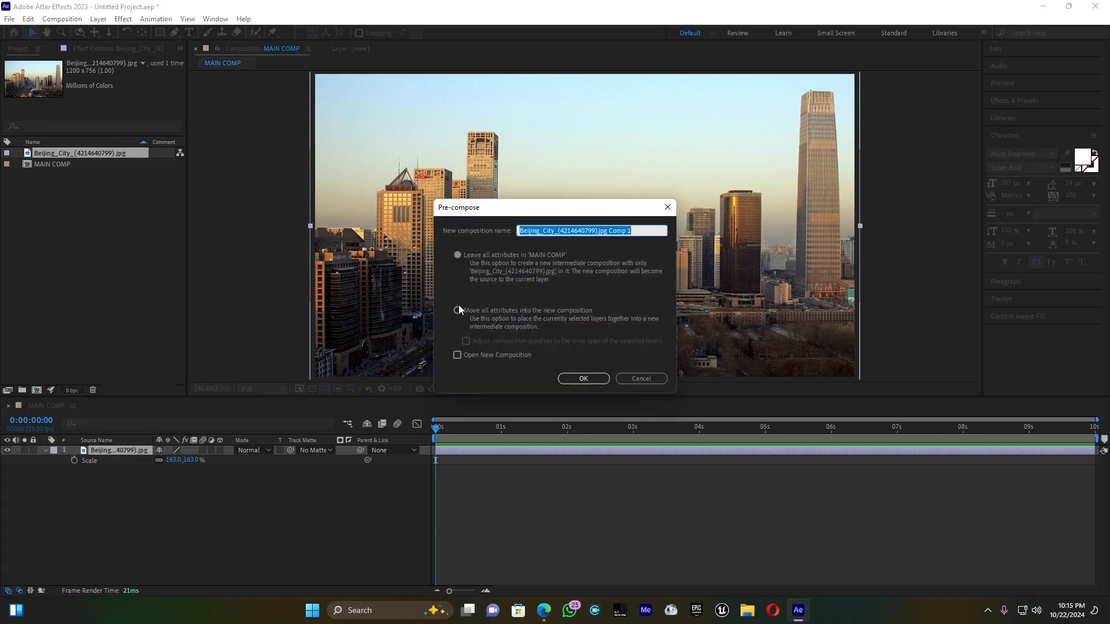
{"action": "left_click", "coordinate": [457, 311]}
{"action": "left_click_drag", "start_coordinate": [642, 231], "coordinate": [453, 230]}
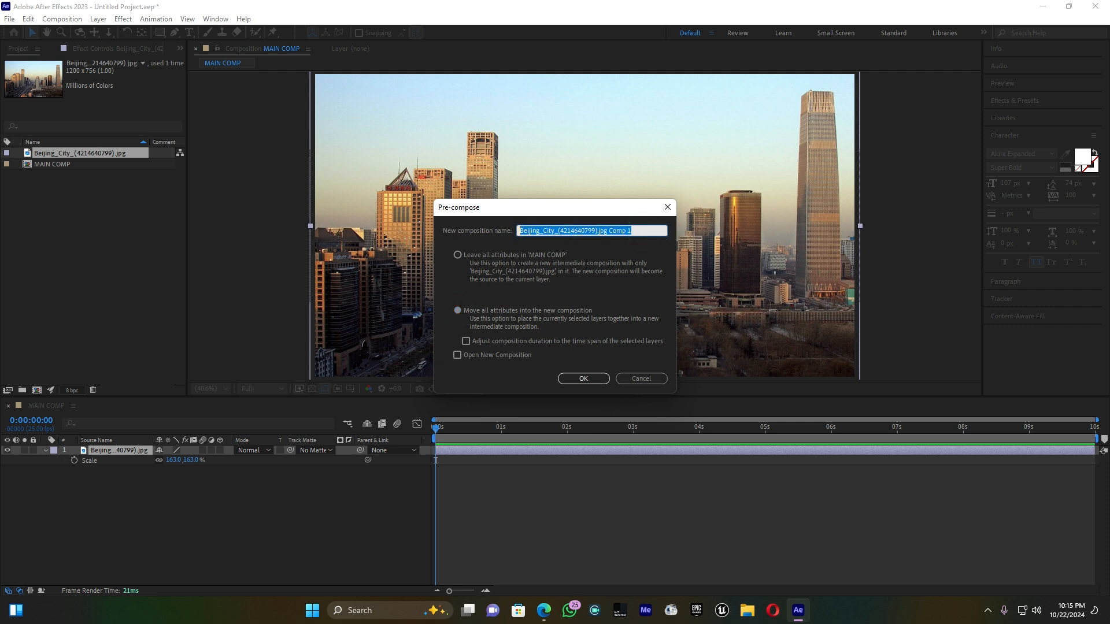
{"action": "type", "text": "image"}
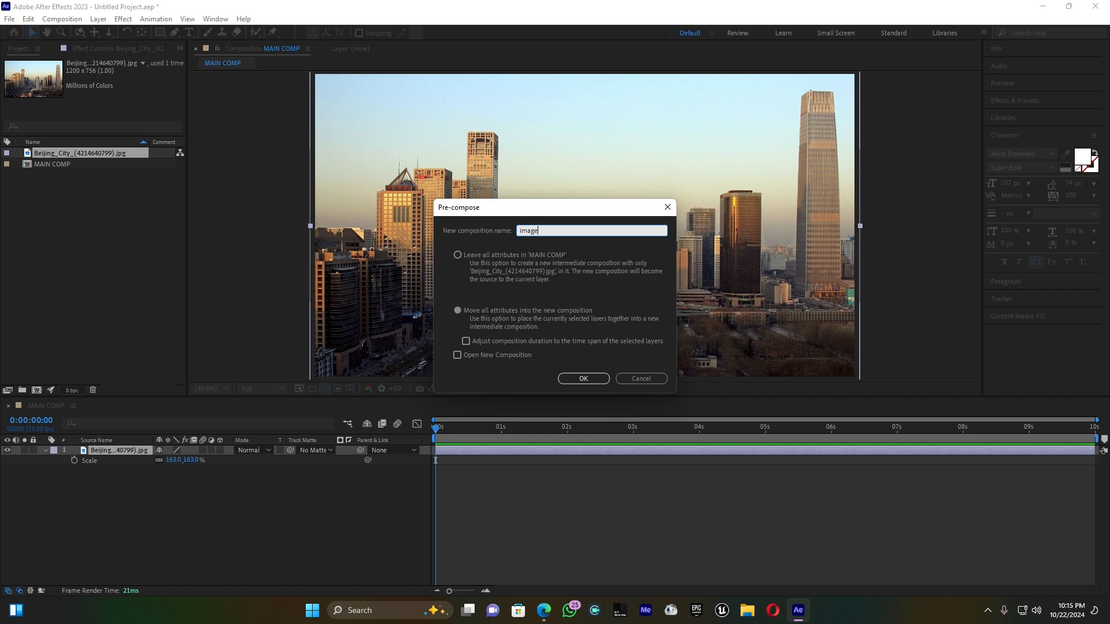
{"action": "left_click", "coordinate": [582, 378]}
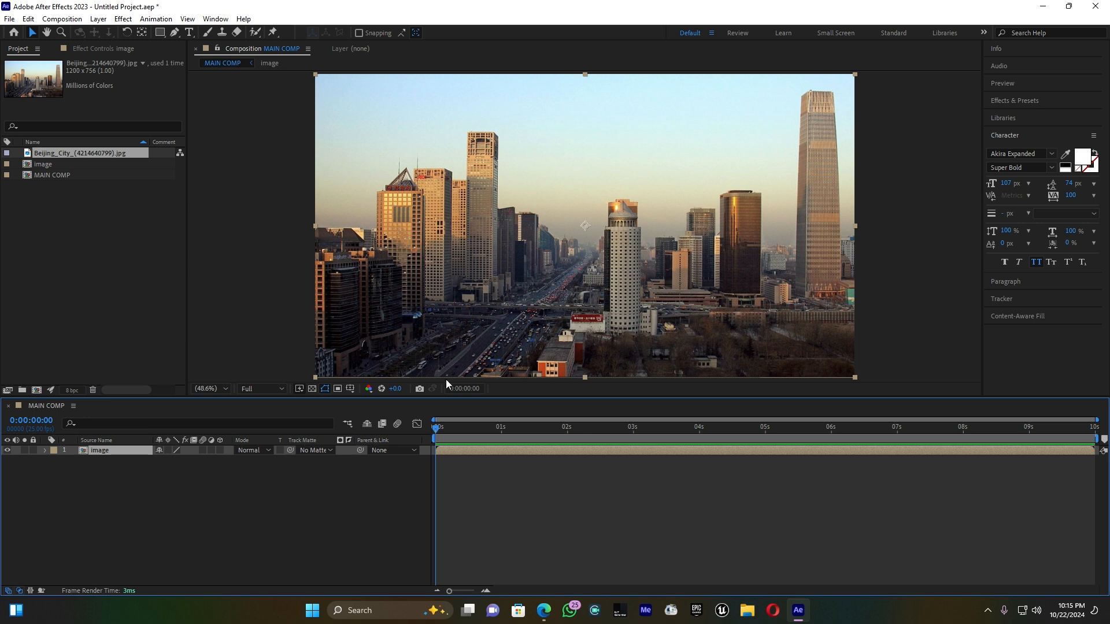
Make the image layer 3D and add a two-node camera with 35 mm film size and 50 mm focal length.
{"action": "left_click", "coordinate": [220, 450]}
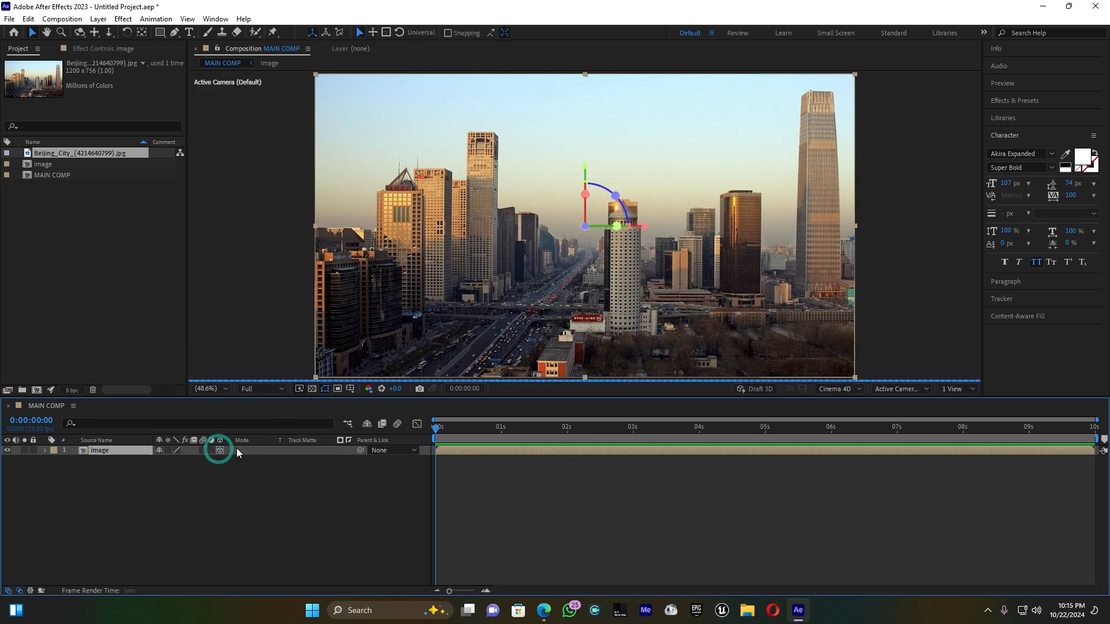
{"action": "right_click", "coordinate": [112, 508]}
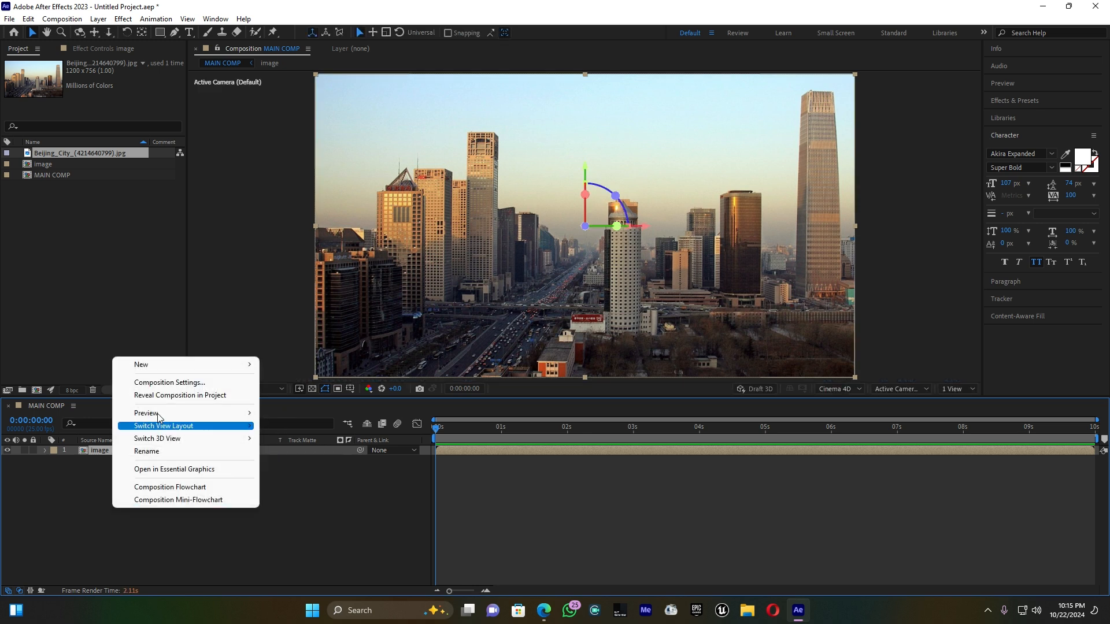
{"action": "mouse_move", "coordinate": [178, 374]}
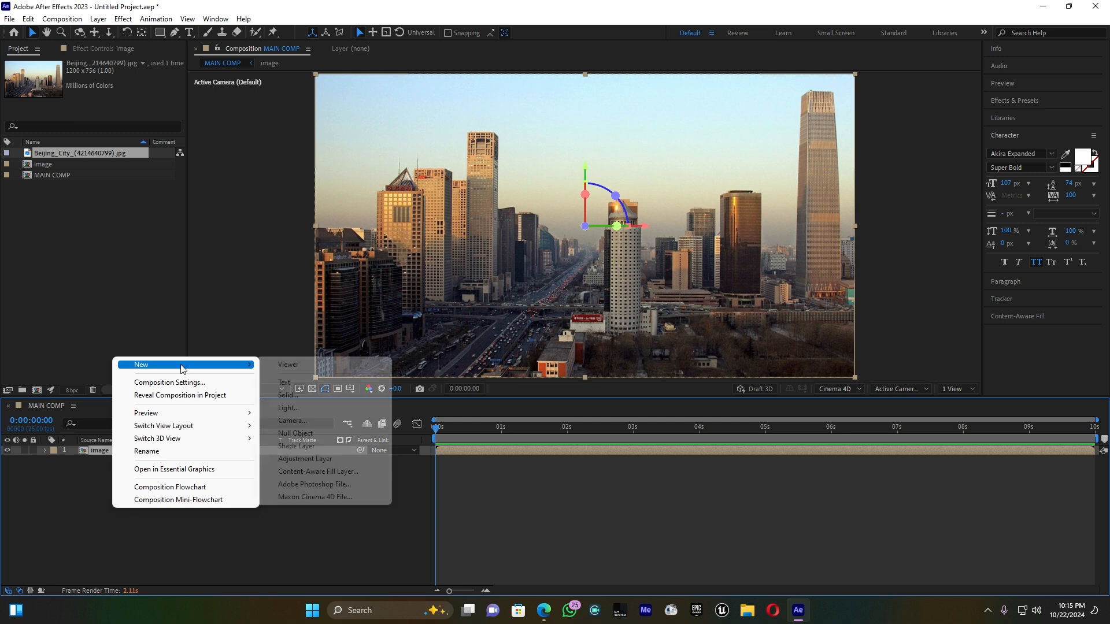
{"action": "left_click", "coordinate": [296, 421]}
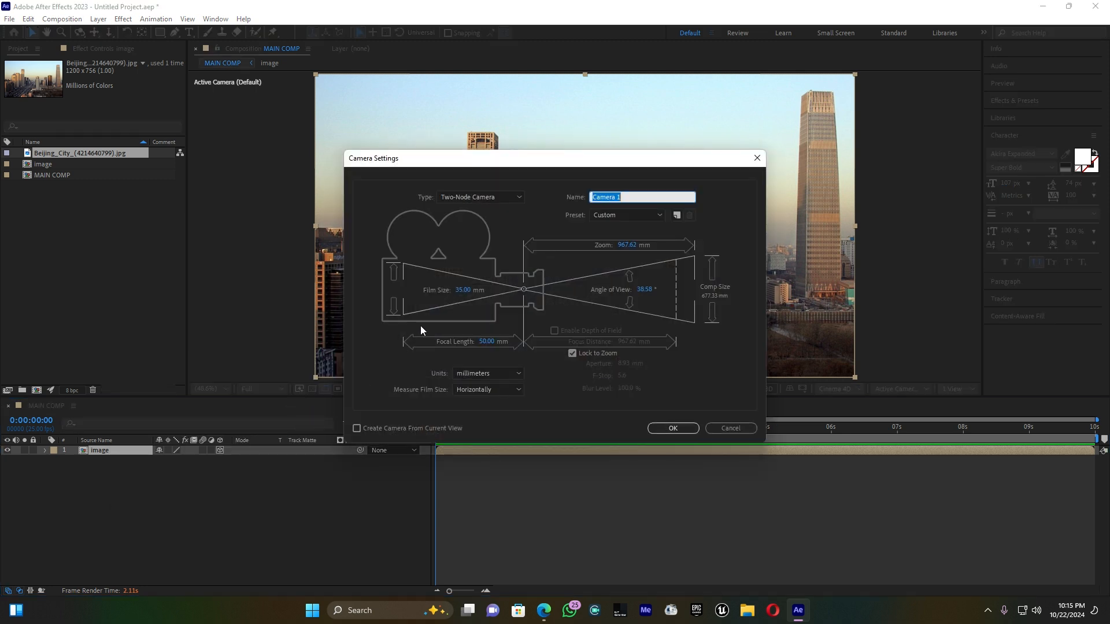
{"action": "left_click", "coordinate": [455, 289]}
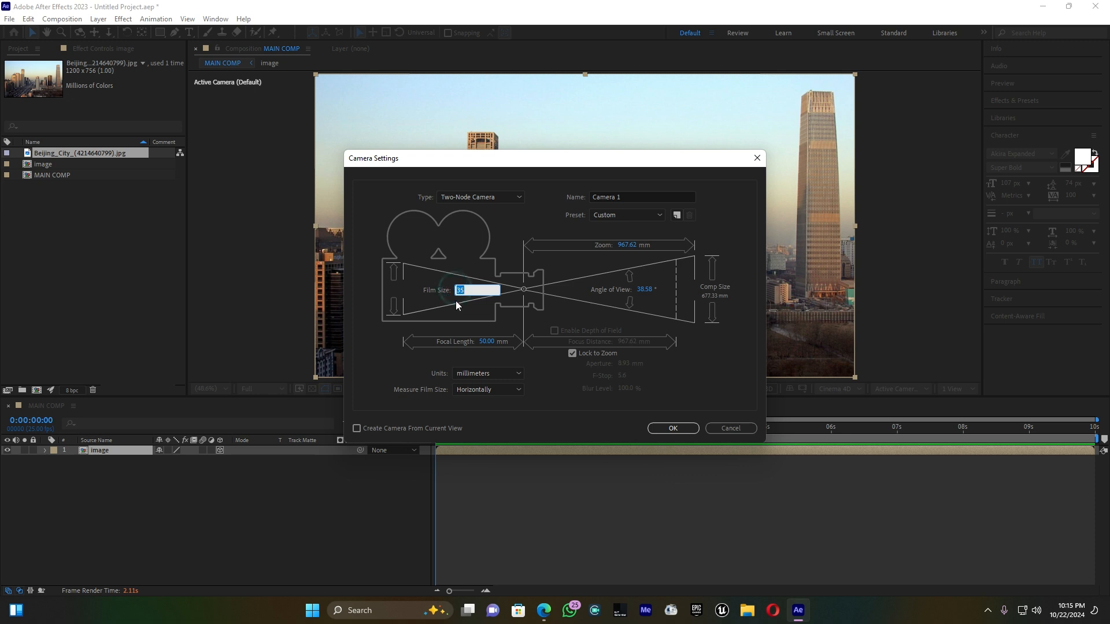
{"action": "left_click", "coordinate": [455, 303]}
{"action": "left_click", "coordinate": [686, 427]}
Add a full-frame elliptical mask to the image layer and set its mask mode to Subtract.
{"action": "left_click", "coordinate": [113, 463]}
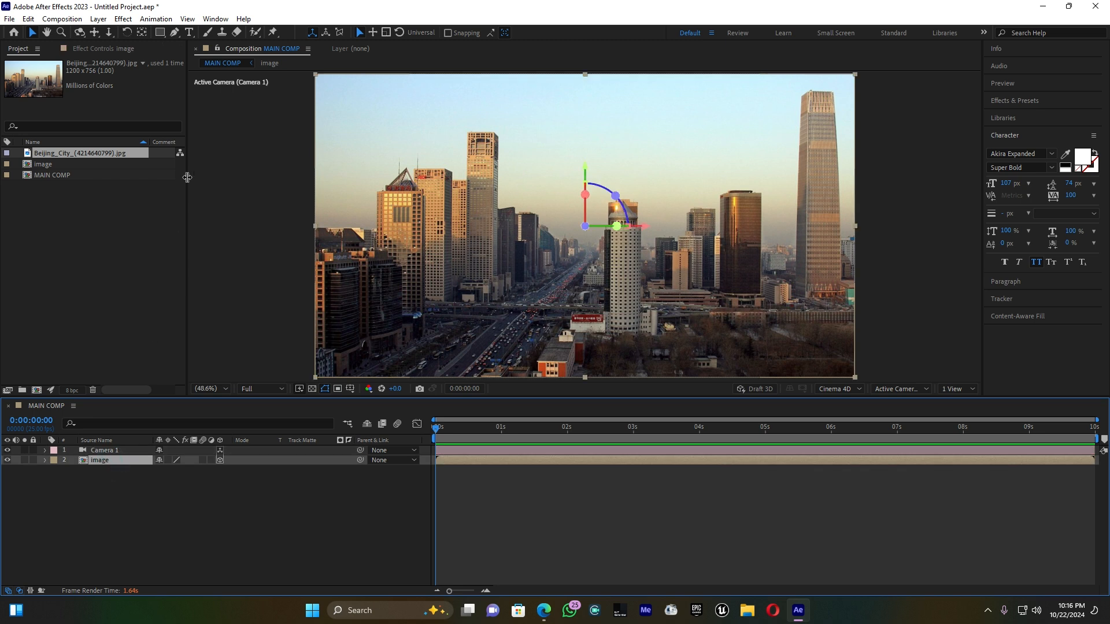
{"action": "left_click_drag", "start_coordinate": [159, 33], "coordinate": [215, 54]}
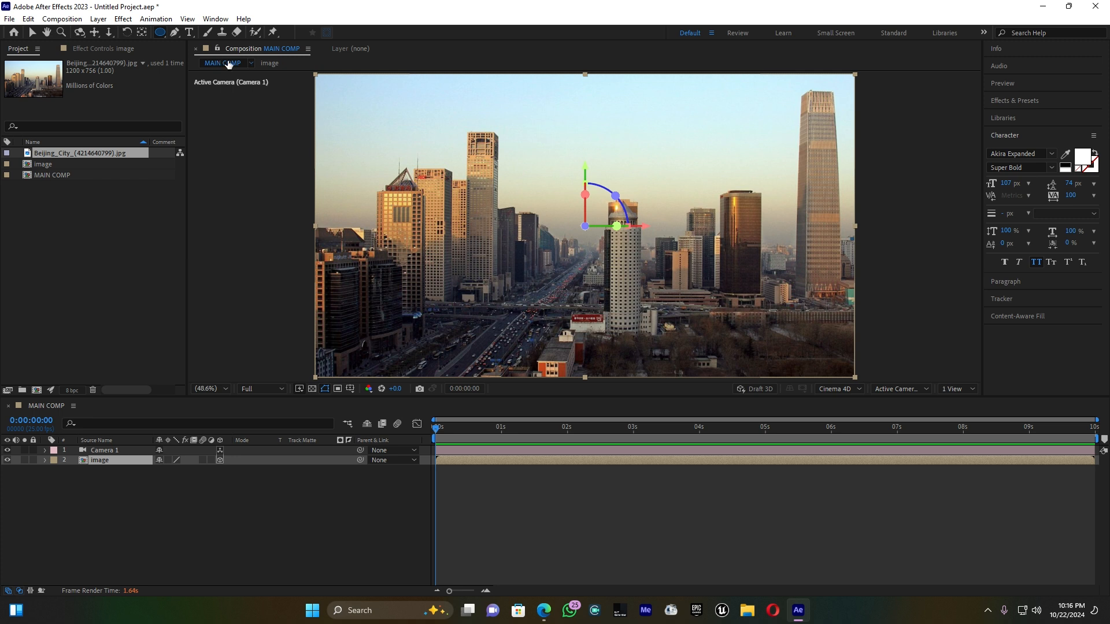
{"action": "double_click", "coordinate": [160, 32]}
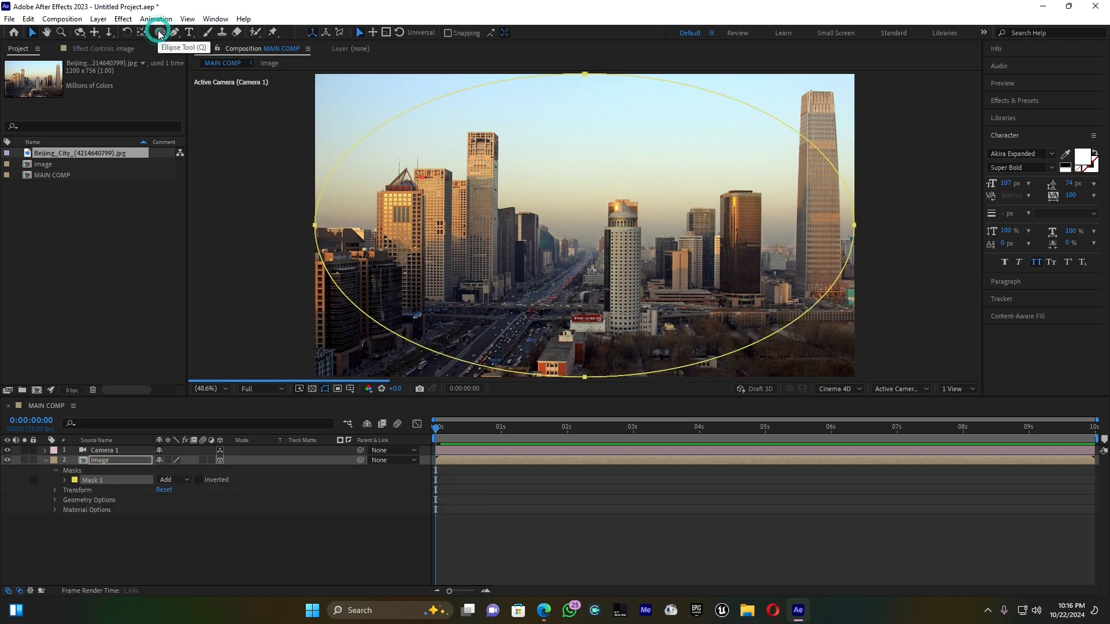
{"action": "key", "text": "v"}
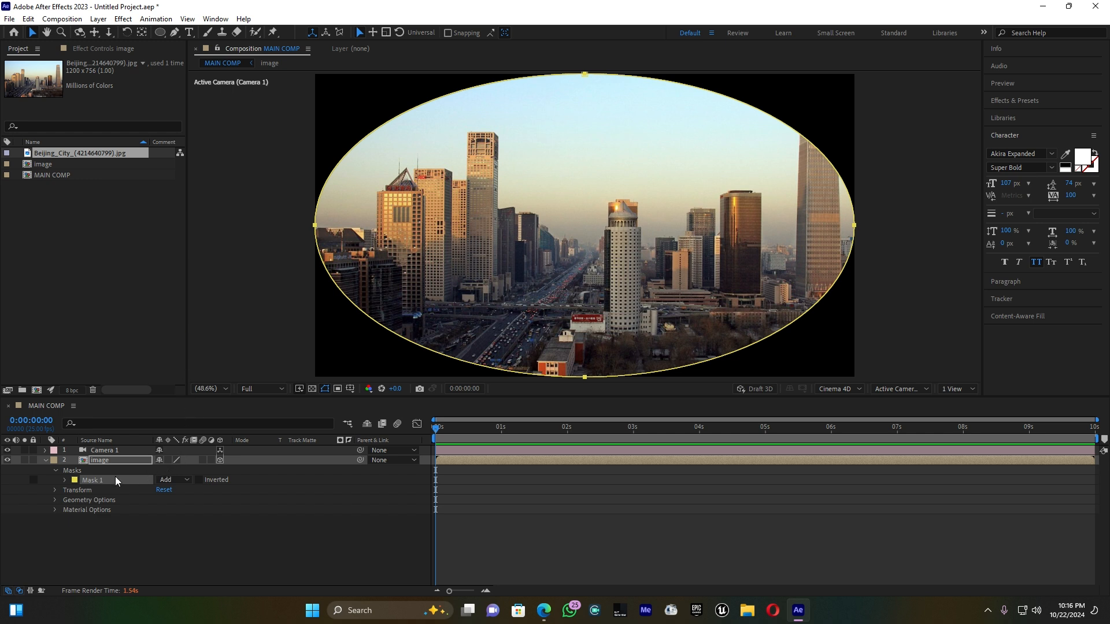
{"action": "left_click", "coordinate": [166, 480]}
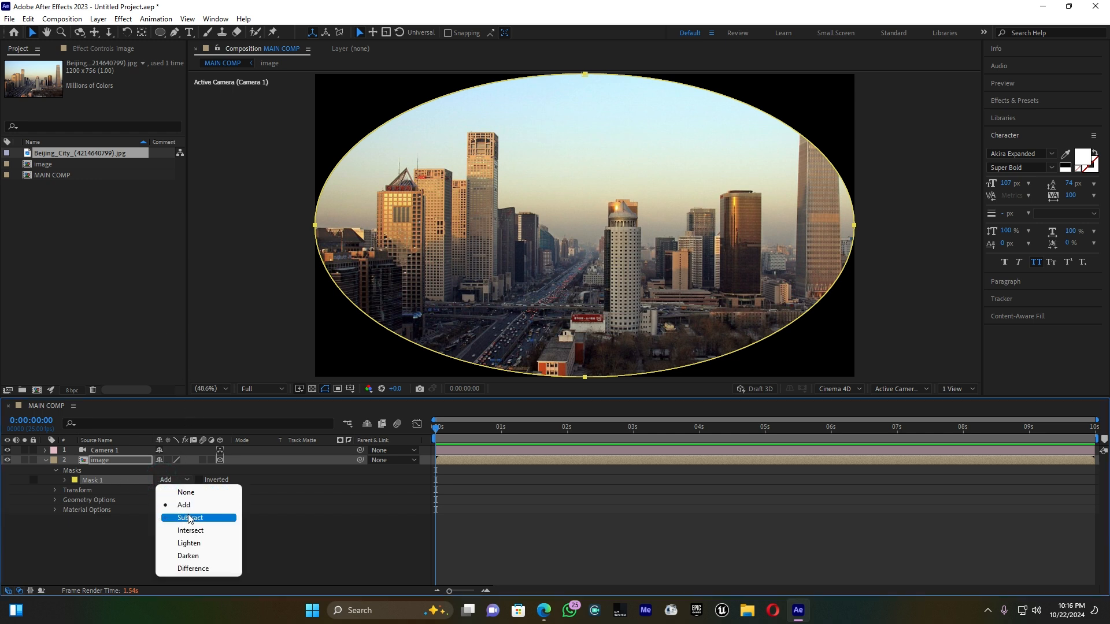
{"action": "left_click", "coordinate": [189, 517]}
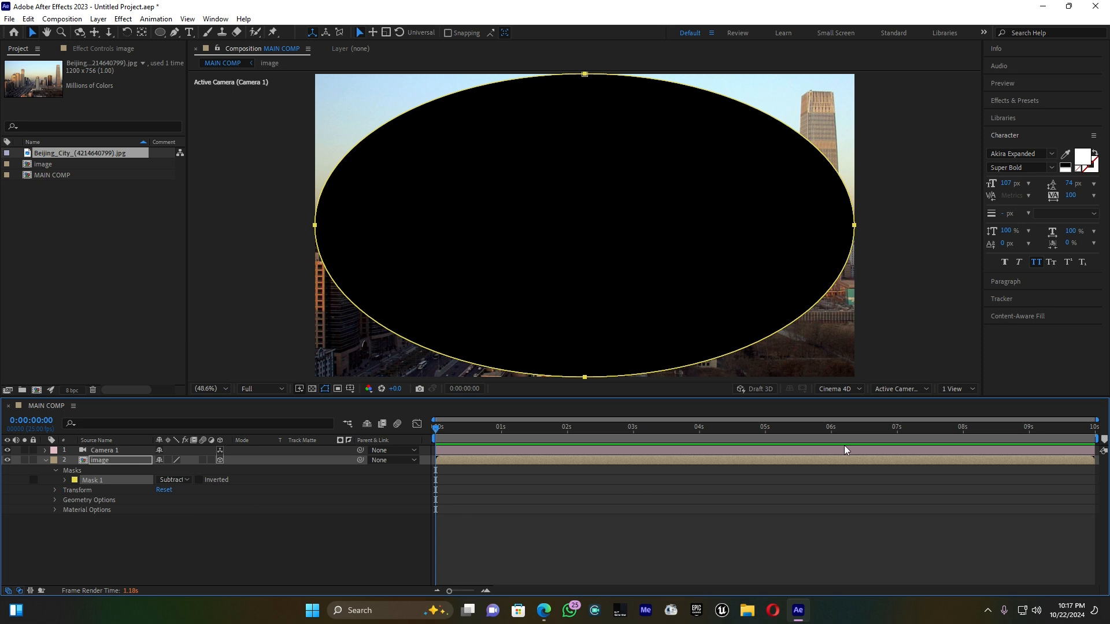
Show the composition in two views and duplicate the masked image layer.
{"action": "left_click", "coordinate": [952, 390]}
{"action": "left_click", "coordinate": [959, 414]}
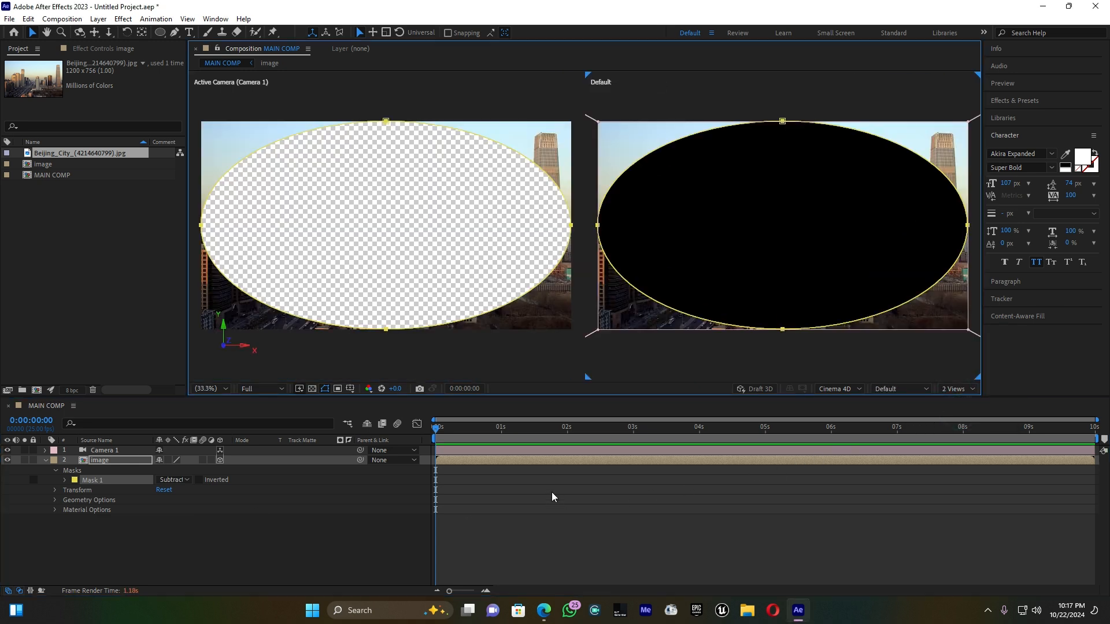
{"action": "left_click", "coordinate": [46, 460]}
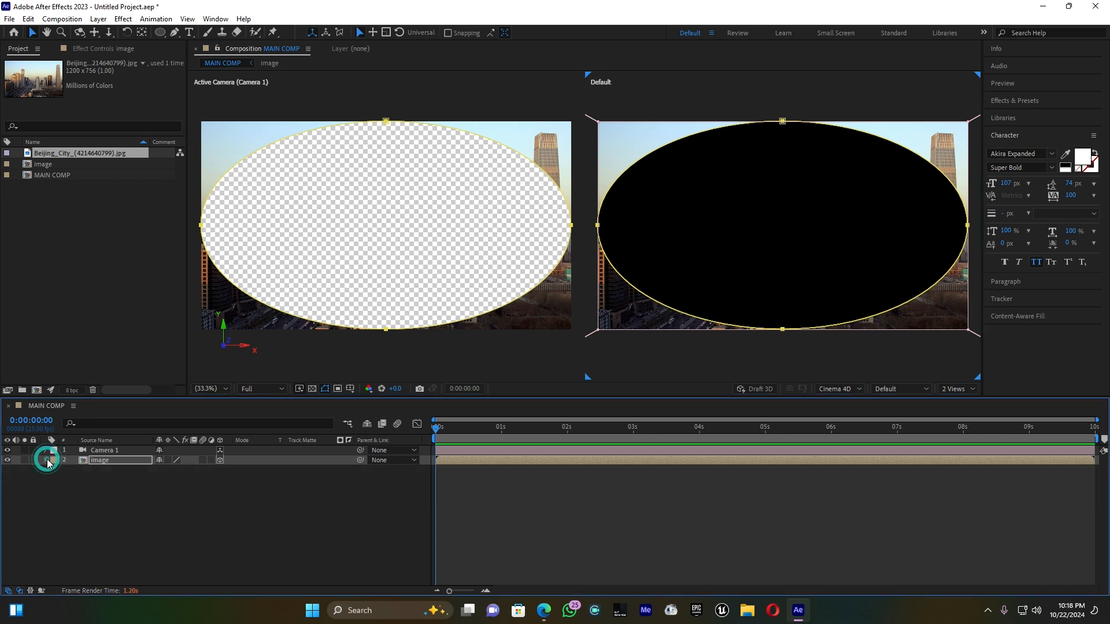
{"action": "left_click", "coordinate": [106, 460]}
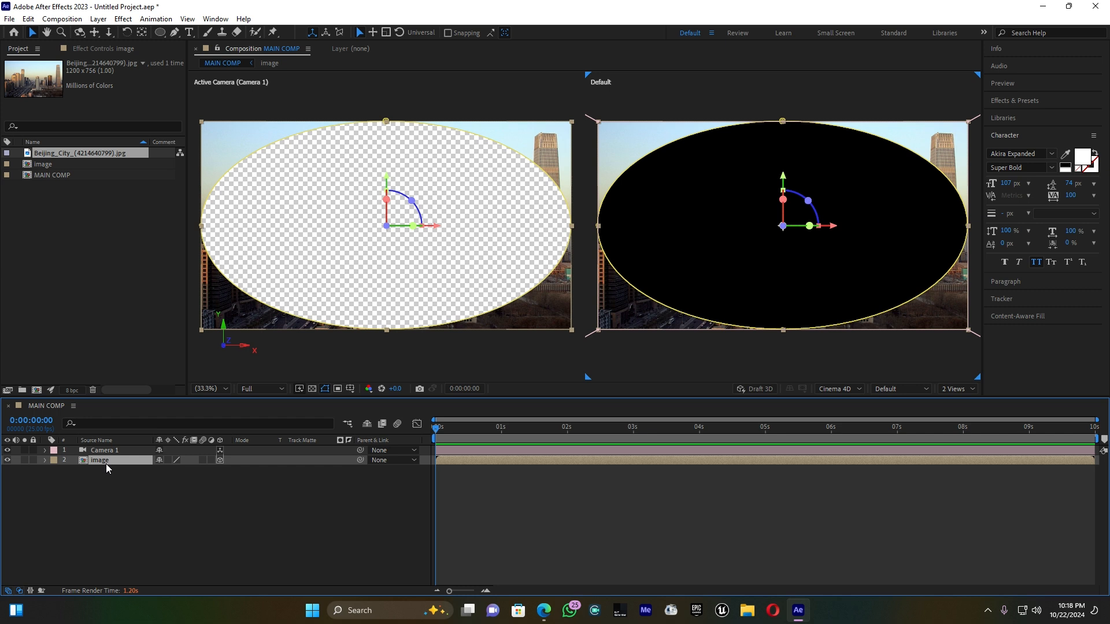
{"action": "key", "text": "ctrl+d"}
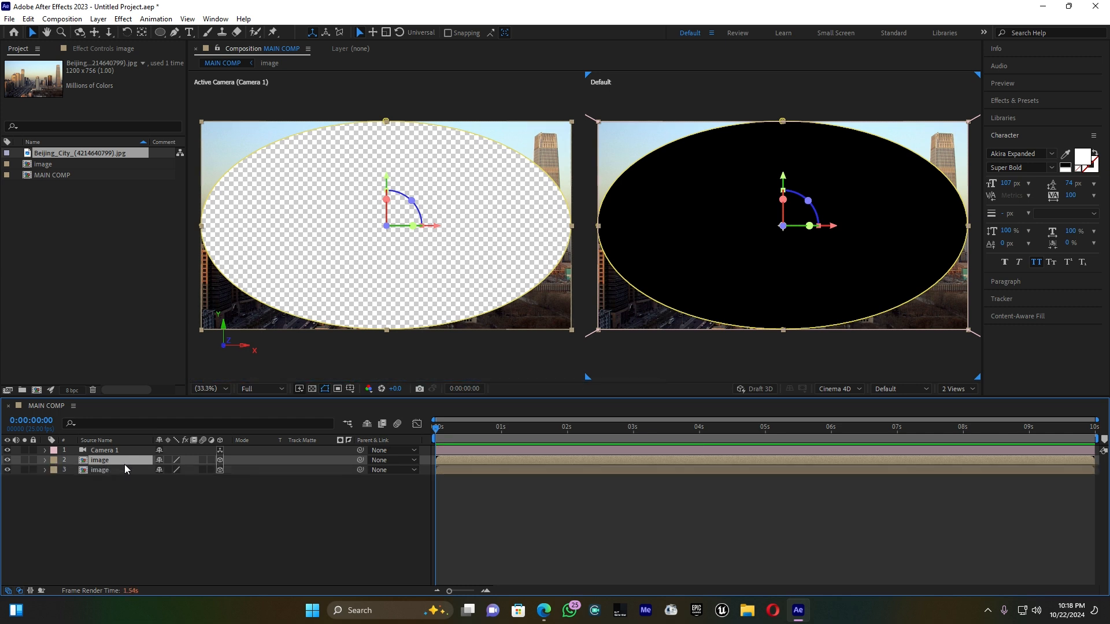
Switch the 3D renderer to Classic 3D and set the second view to Left.
{"action": "left_click", "coordinate": [857, 390]}
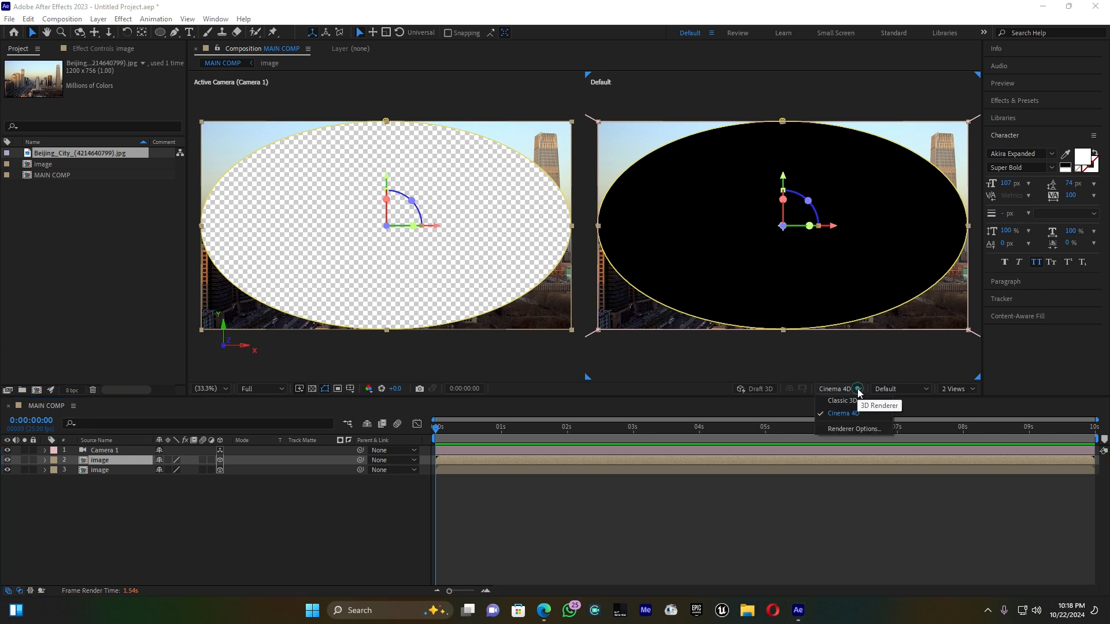
{"action": "left_click", "coordinate": [842, 400]}
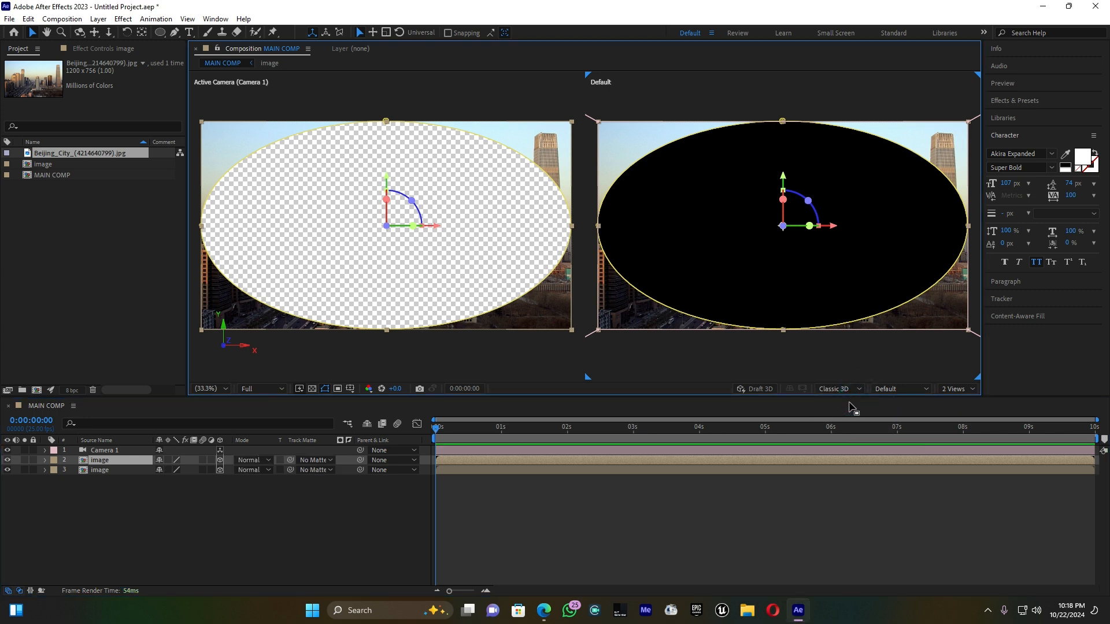
{"action": "left_click", "coordinate": [899, 389]}
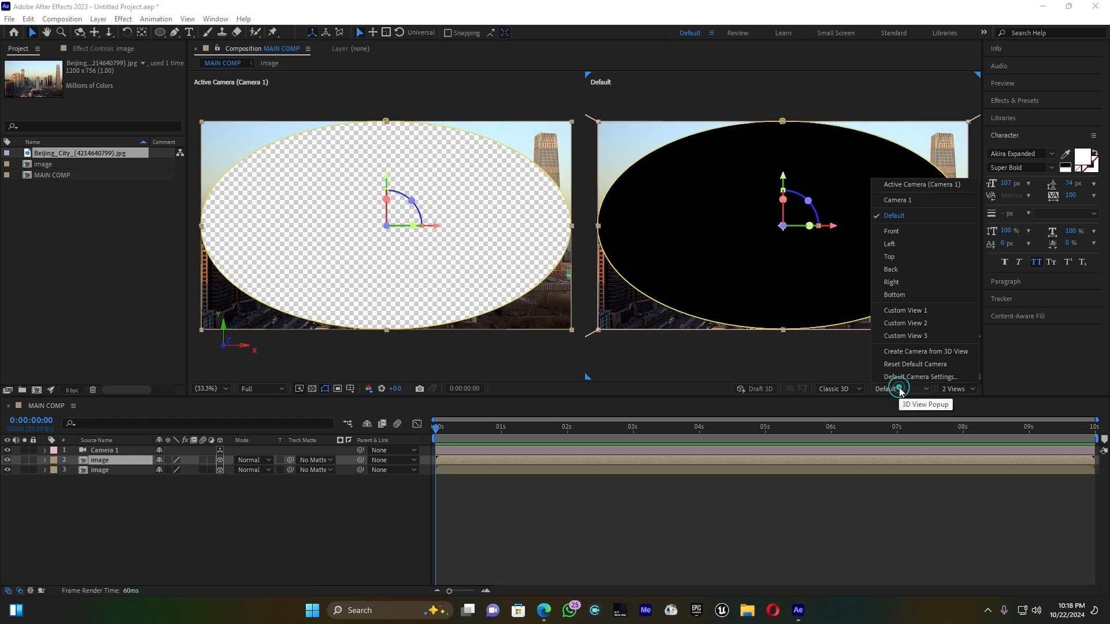
{"action": "left_click", "coordinate": [900, 244]}
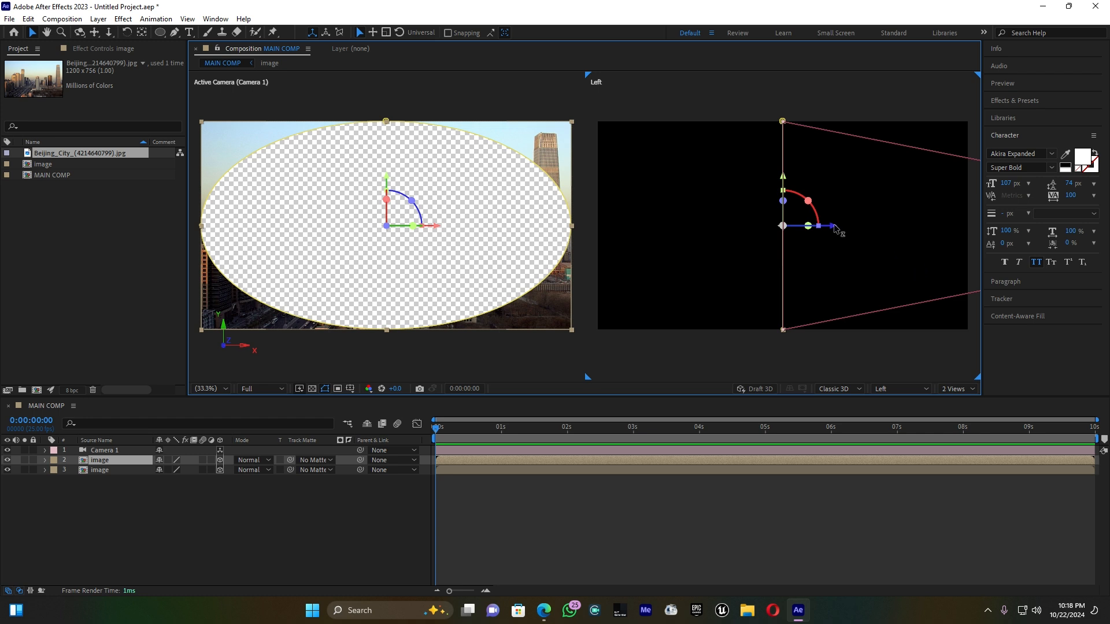
Push the upper image copy back along Z, away from the camera, to about three quarters of its apparent size.
{"action": "left_click_drag", "start_coordinate": [826, 228], "coordinate": [648, 227]}
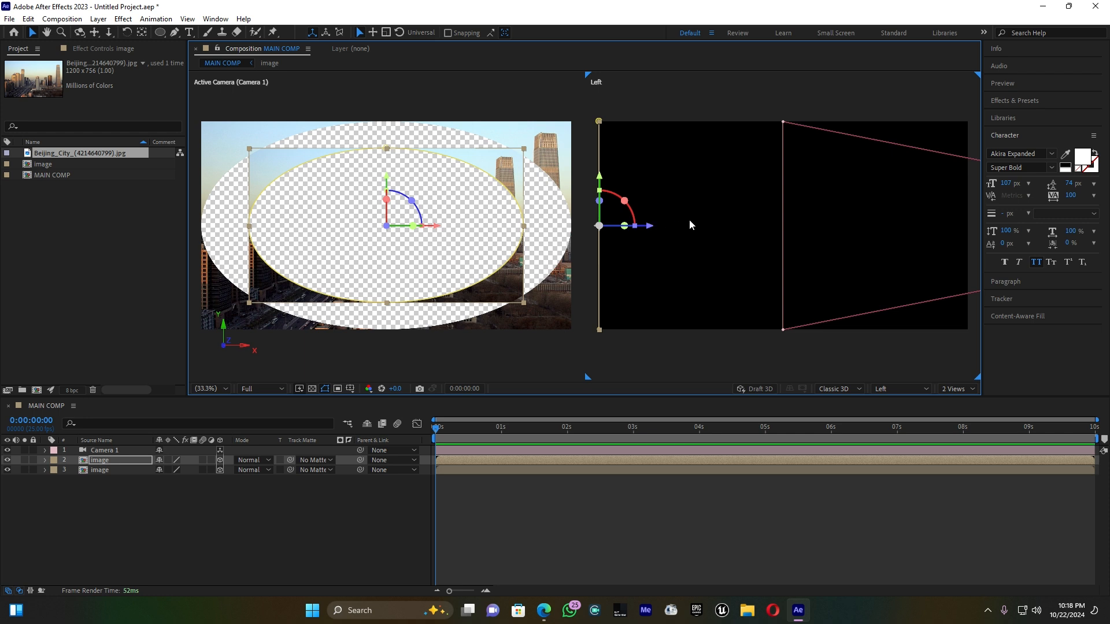
{"action": "left_click", "coordinate": [314, 388]}
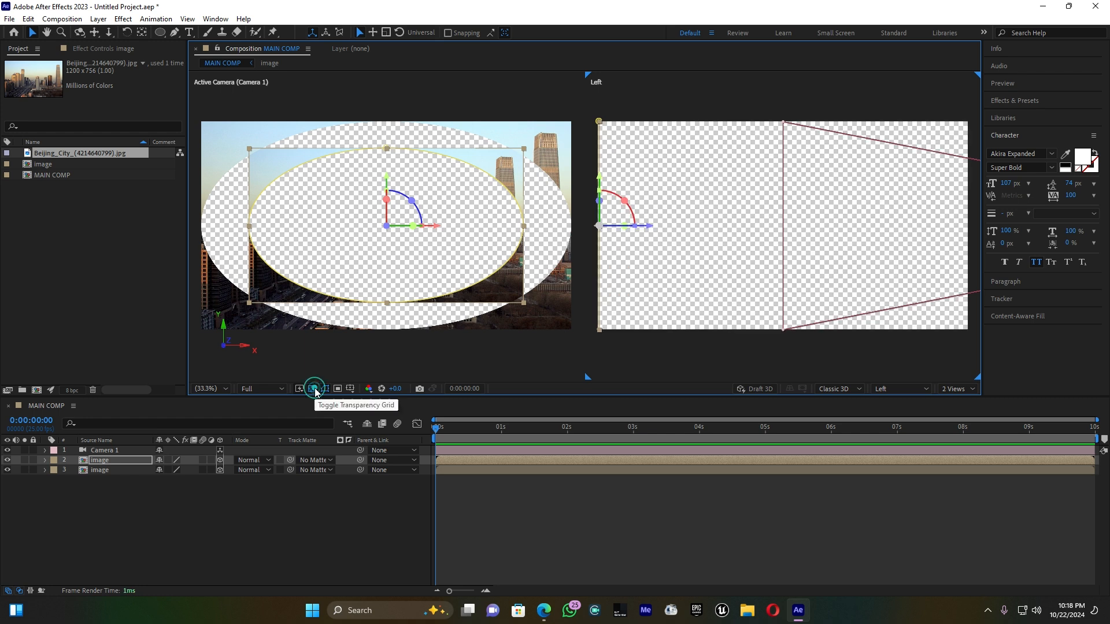
{"action": "left_click", "coordinate": [314, 389]}
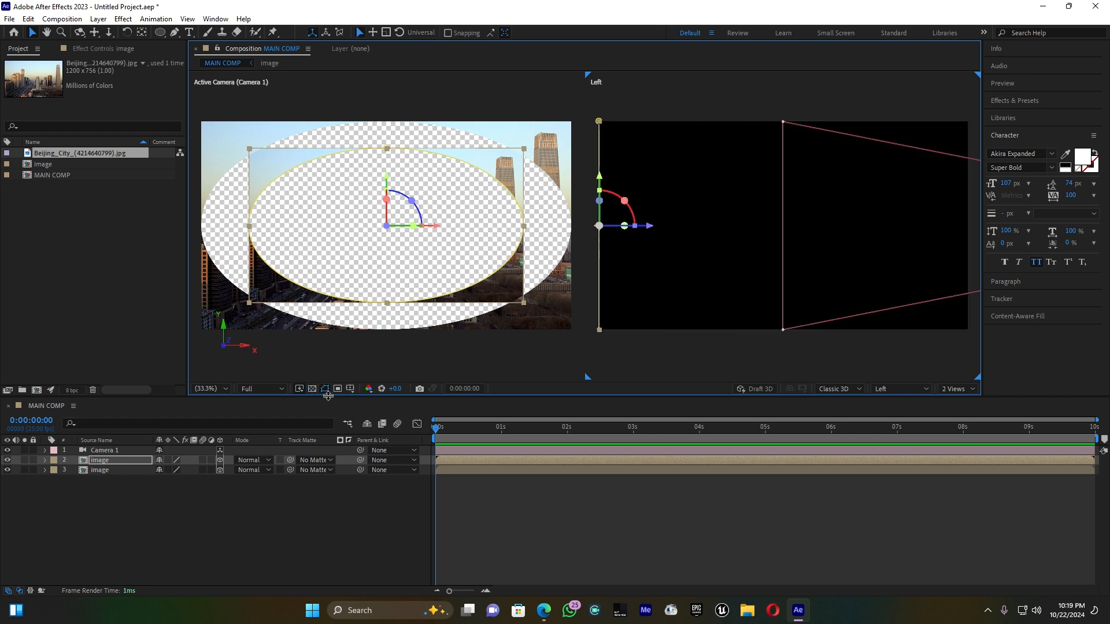
Scale the pushed-back image copy up to fill the camera frame and shrink its elliptical mask to about 78% of the frame width.
{"action": "left_click", "coordinate": [524, 305]}
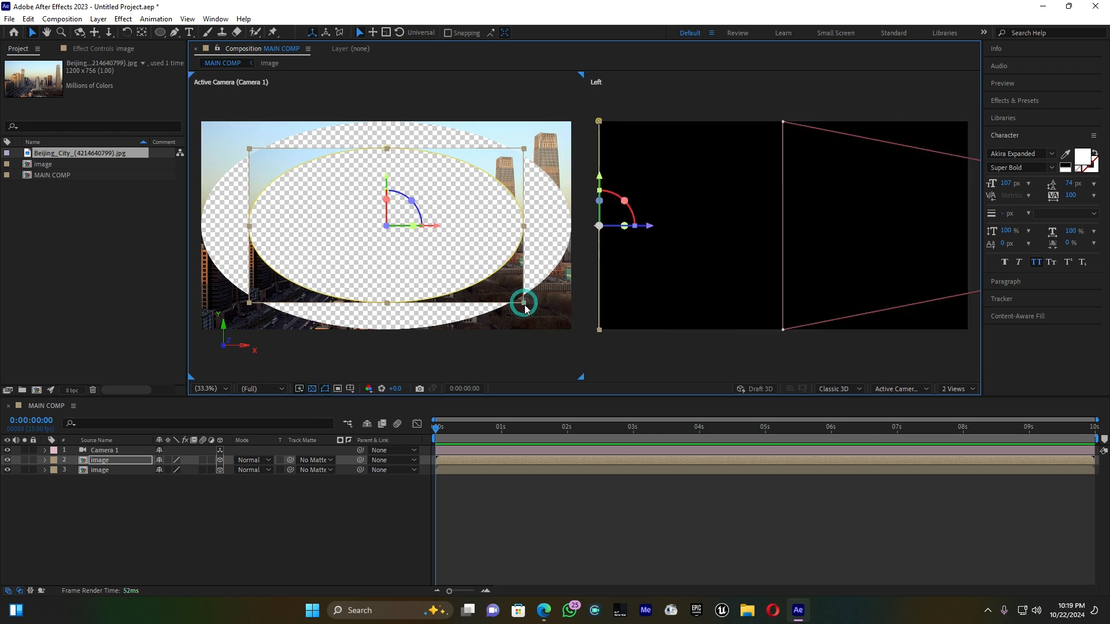
{"action": "left_click_drag", "start_coordinate": [524, 308], "coordinate": [573, 327]}
{"action": "left_click", "coordinate": [105, 460]}
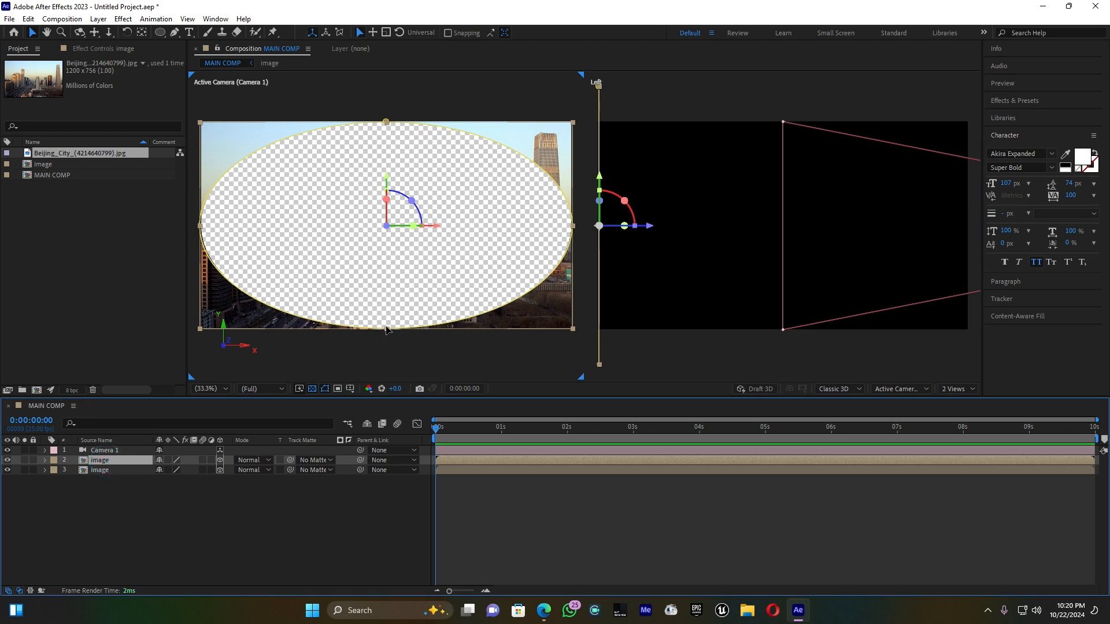
{"action": "left_click", "coordinate": [359, 330]}
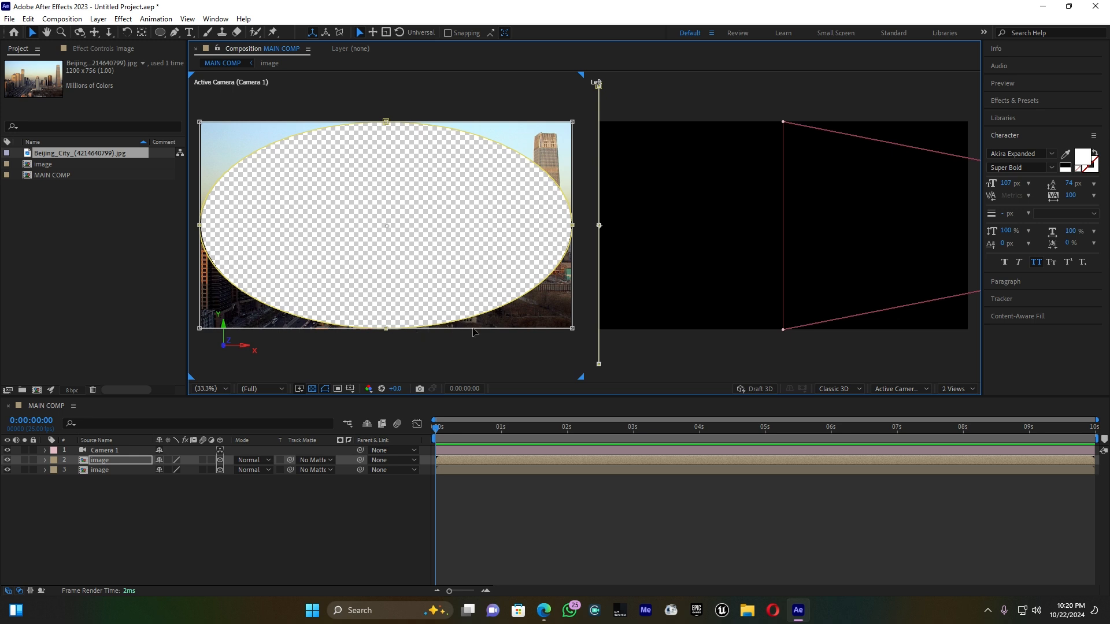
{"action": "left_click_drag", "start_coordinate": [572, 328], "coordinate": [531, 307]}
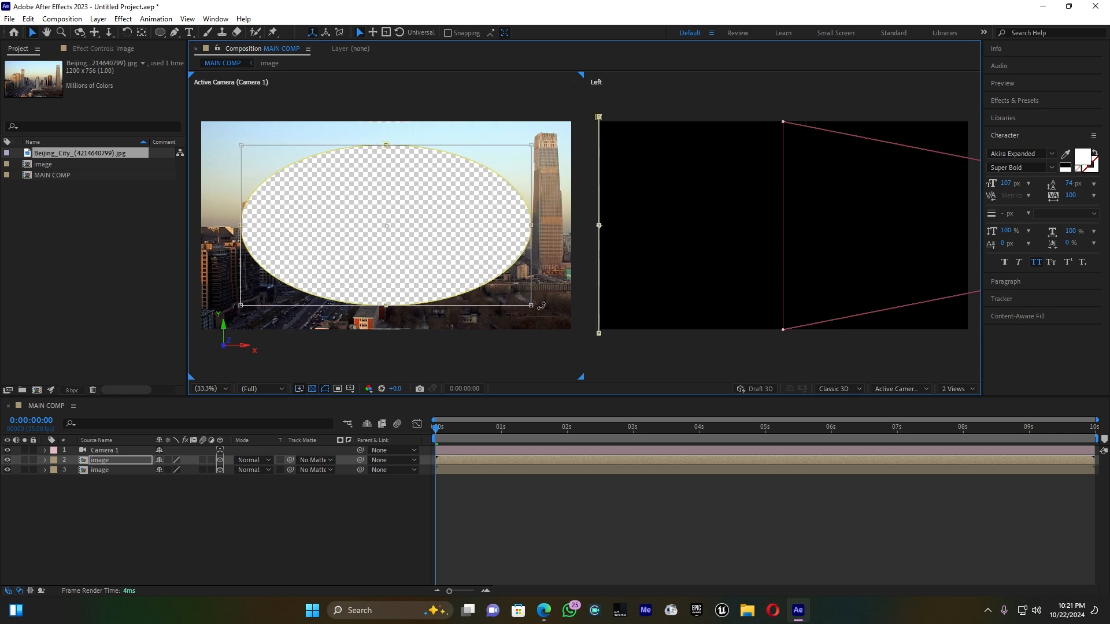
Duplicate the top image layer and push the new copy back along Z to about 78% of its apparent size.
{"action": "left_click", "coordinate": [109, 461]}
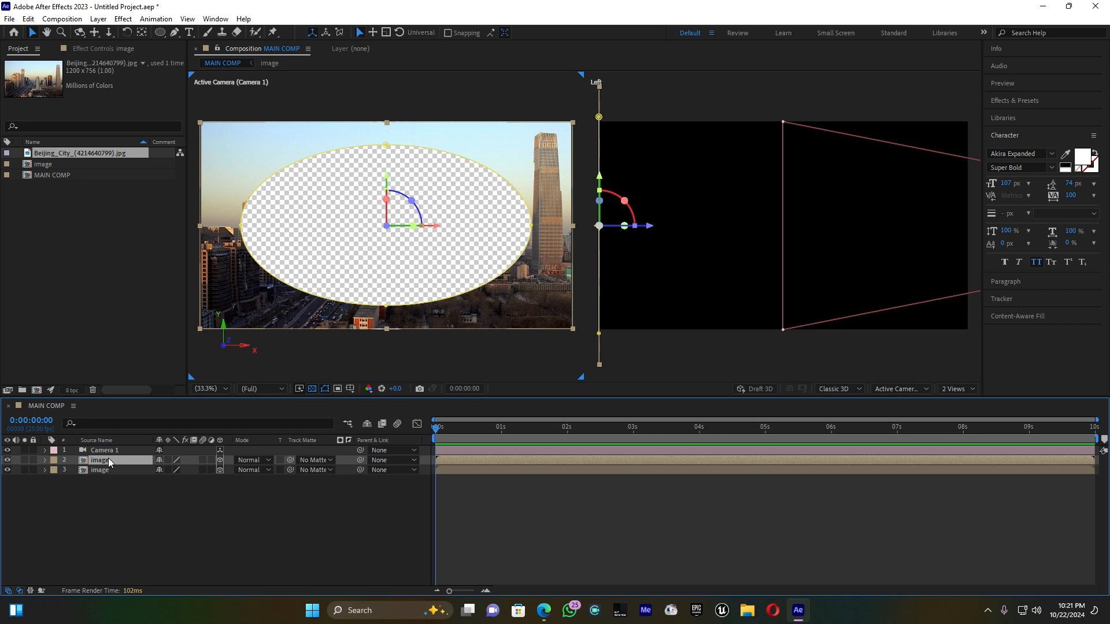
{"action": "key", "text": "ctrl+d"}
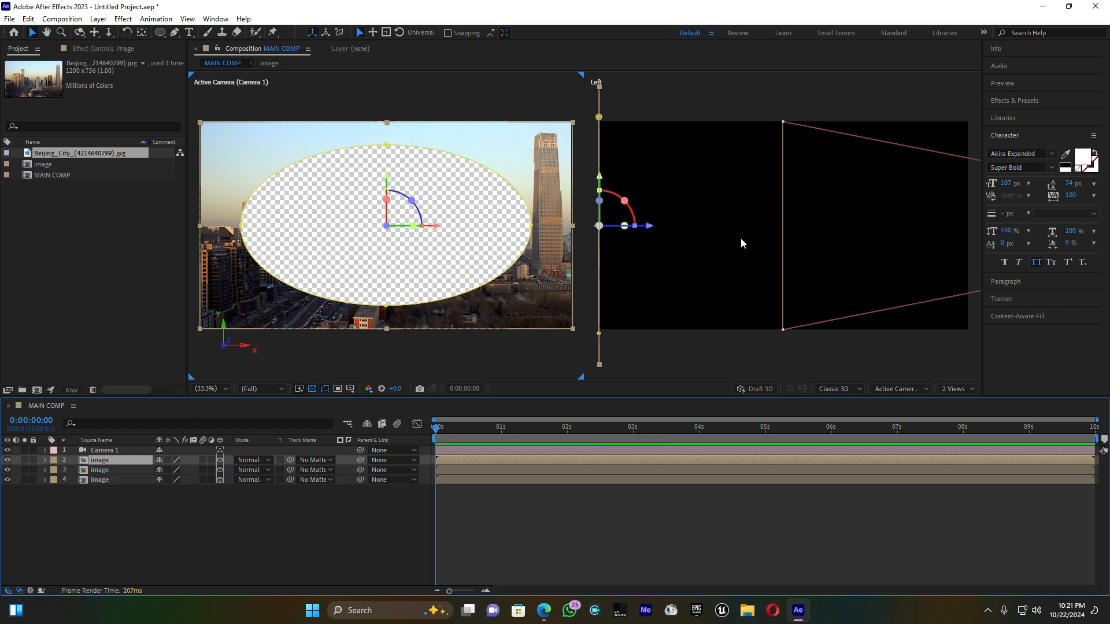
{"action": "scroll", "coordinate": [648, 265], "scroll_direction": "down", "scroll_amount": 3}
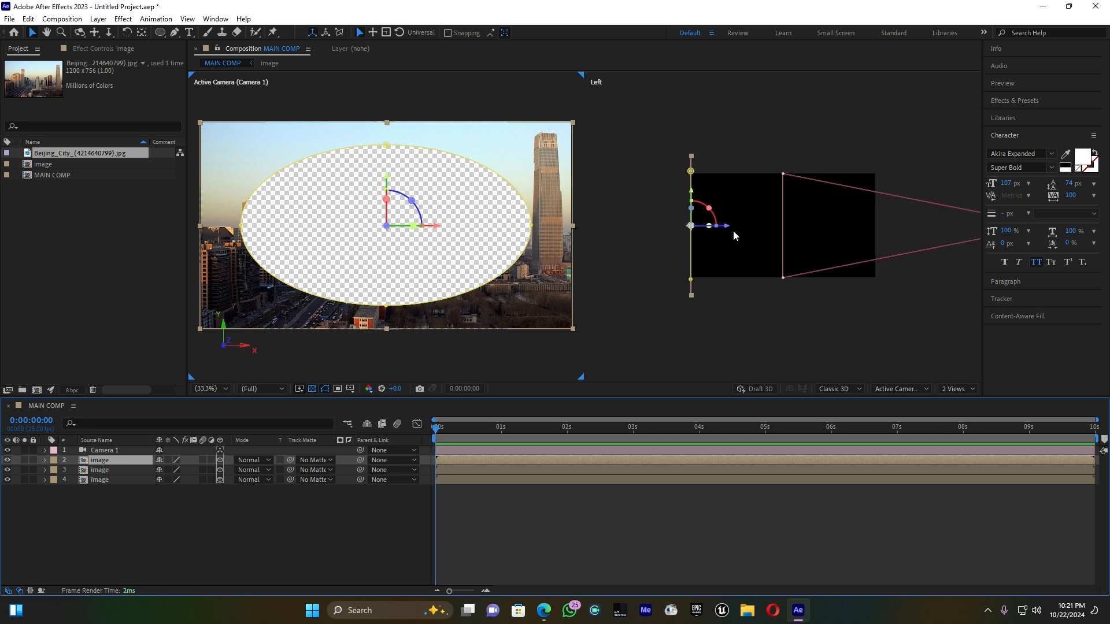
{"action": "left_click_drag", "start_coordinate": [727, 230], "coordinate": [669, 227]}
{"action": "left_click_drag", "start_coordinate": [656, 227], "coordinate": [618, 228]}
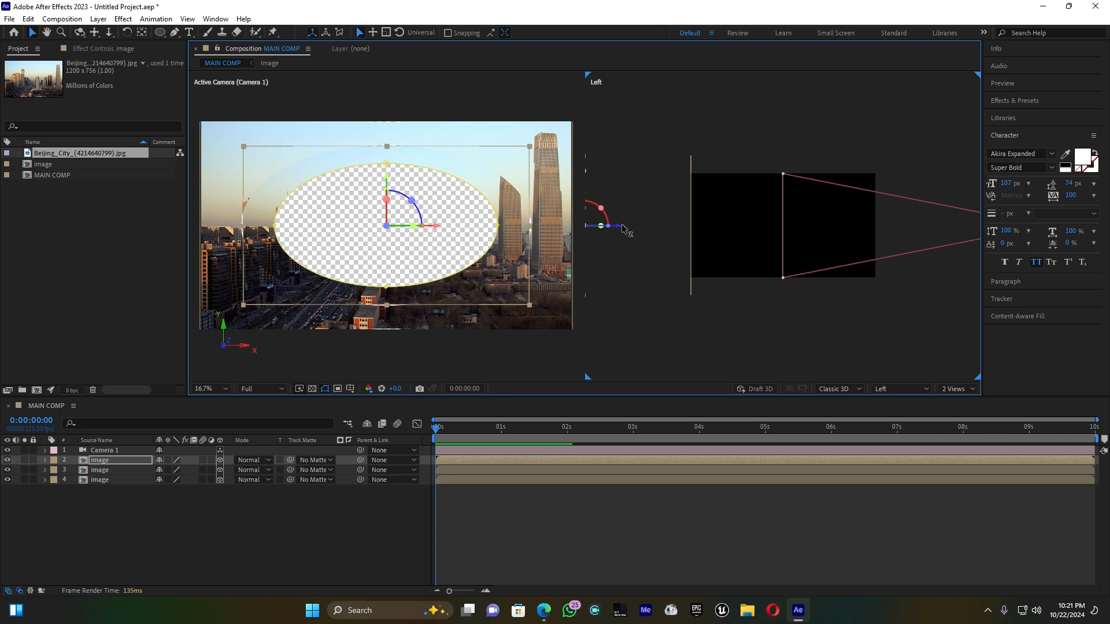
{"action": "scroll", "coordinate": [645, 231], "scroll_direction": "down", "scroll_amount": 1}
{"action": "left_click_drag", "start_coordinate": [707, 225], "coordinate": [711, 229]}
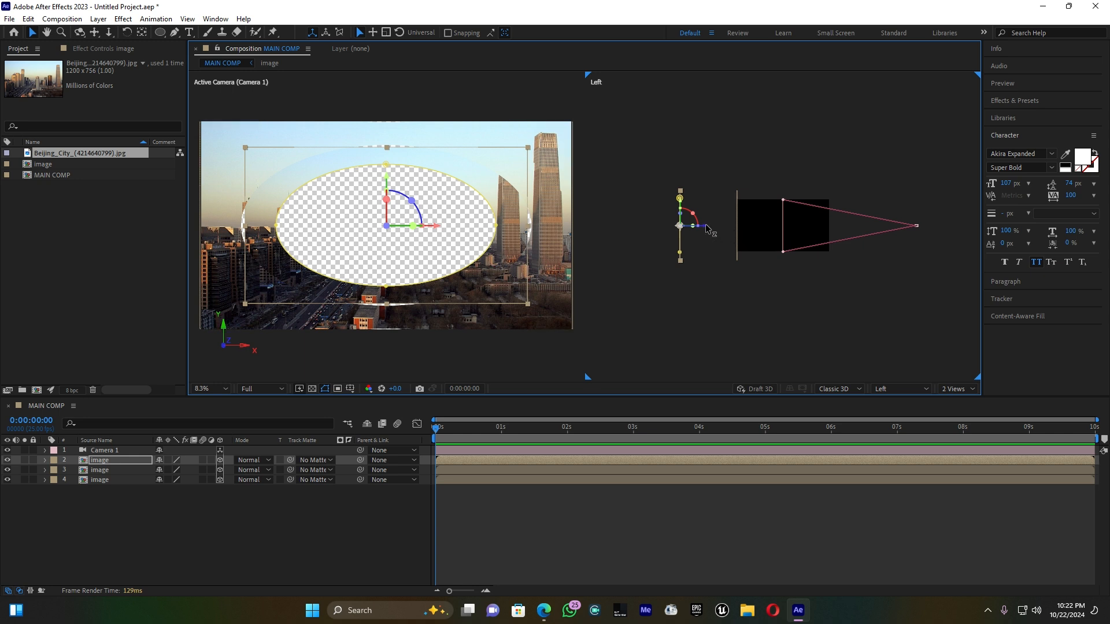
{"action": "left_click_drag", "start_coordinate": [706, 226], "coordinate": [716, 230]}
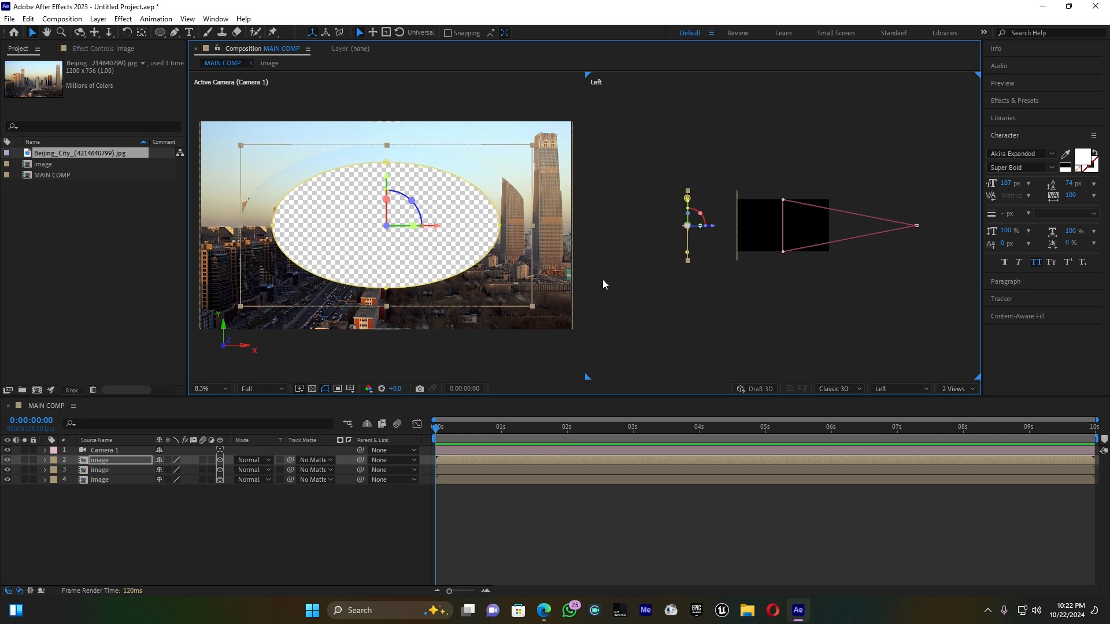
Scale the new copy up to fill the camera frame and shrink its elliptical mask to slightly under half the frame width.
{"action": "left_click_drag", "start_coordinate": [533, 307], "coordinate": [574, 323]}
{"action": "key", "text": "ctrl+z"}
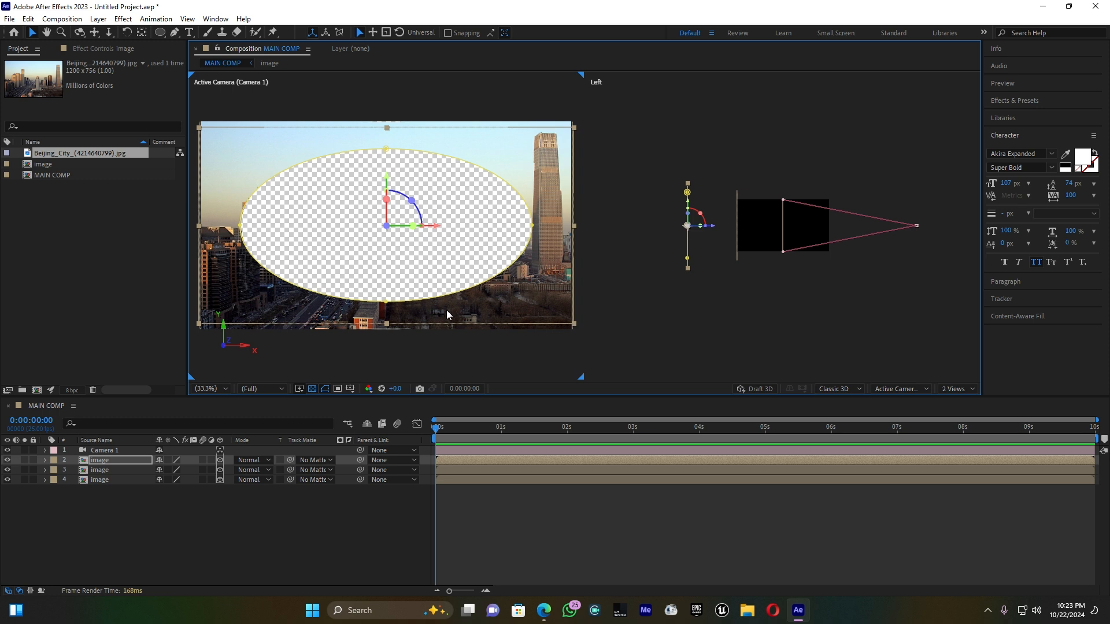
{"action": "double_click", "coordinate": [379, 302]}
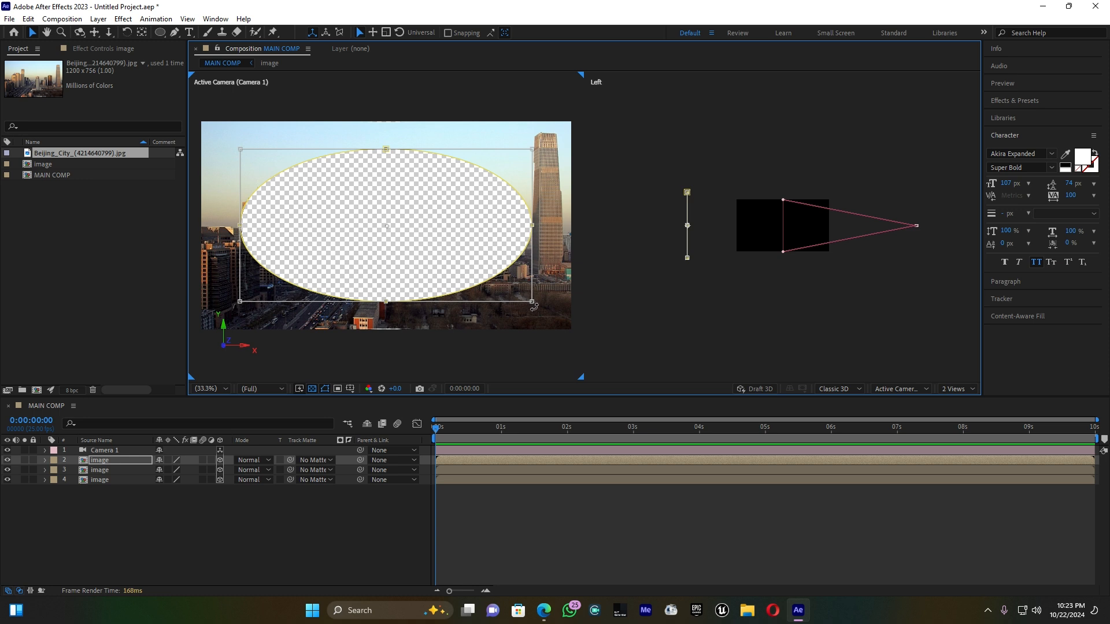
{"action": "left_click_drag", "start_coordinate": [528, 302], "coordinate": [473, 281]}
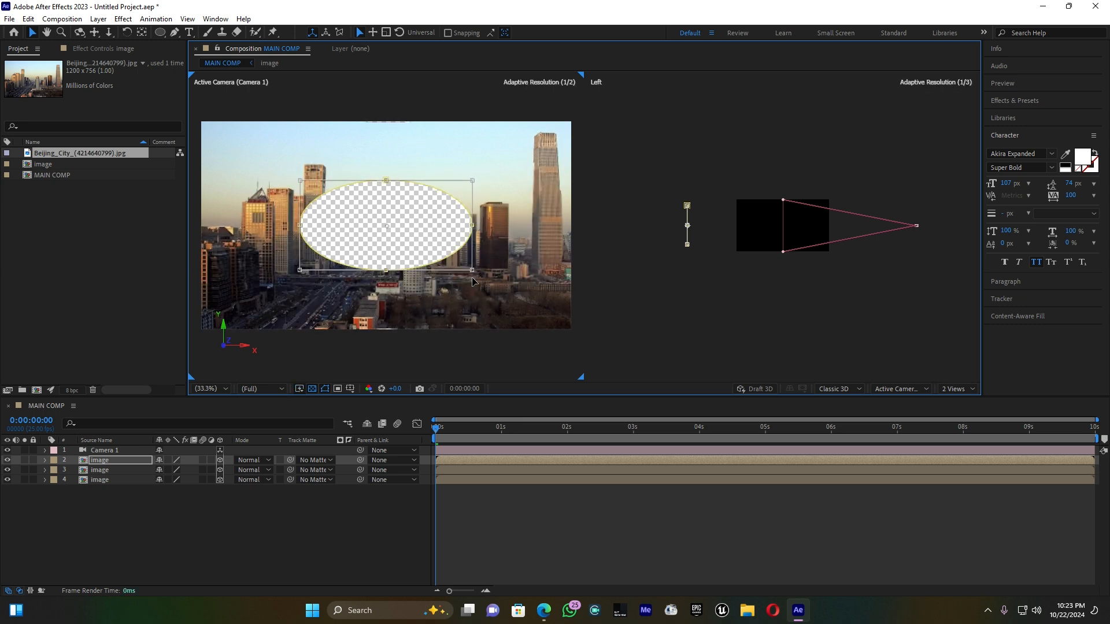
Duplicate the top image layer again and push this third copy farther back along Z, behind the previous one.
{"action": "left_click", "coordinate": [112, 460]}
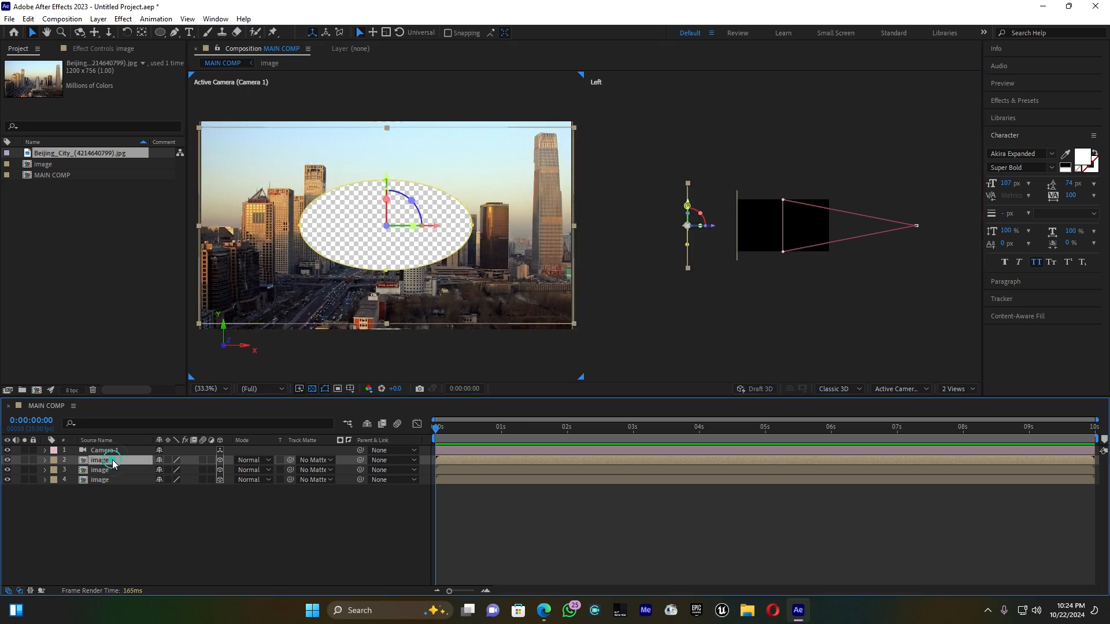
{"action": "key", "text": "ctrl+d"}
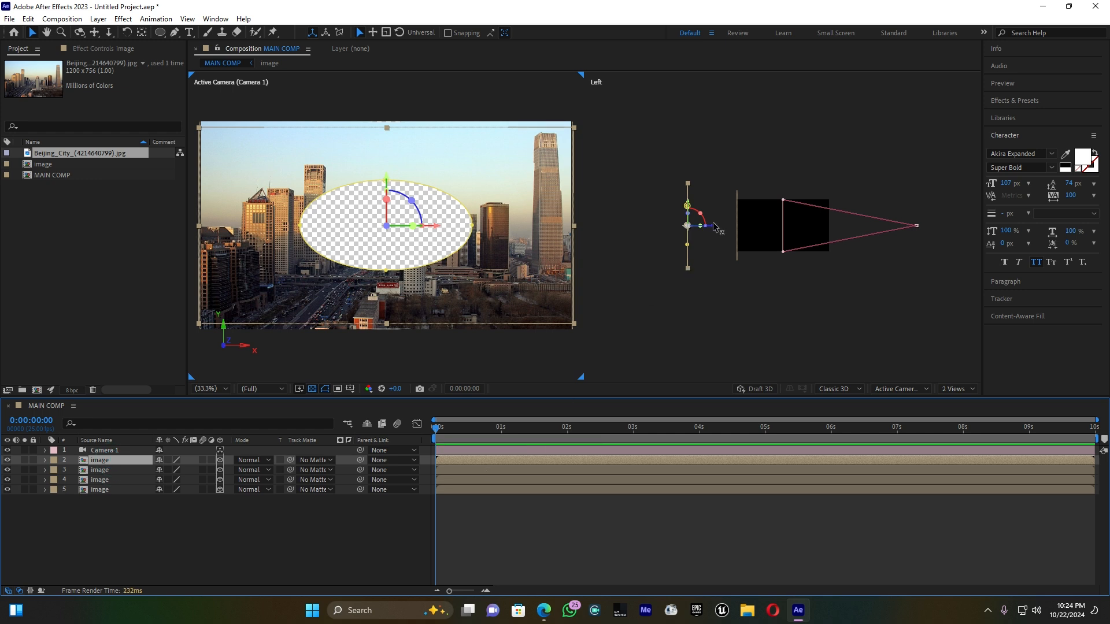
{"action": "left_click_drag", "start_coordinate": [713, 229], "coordinate": [646, 233]}
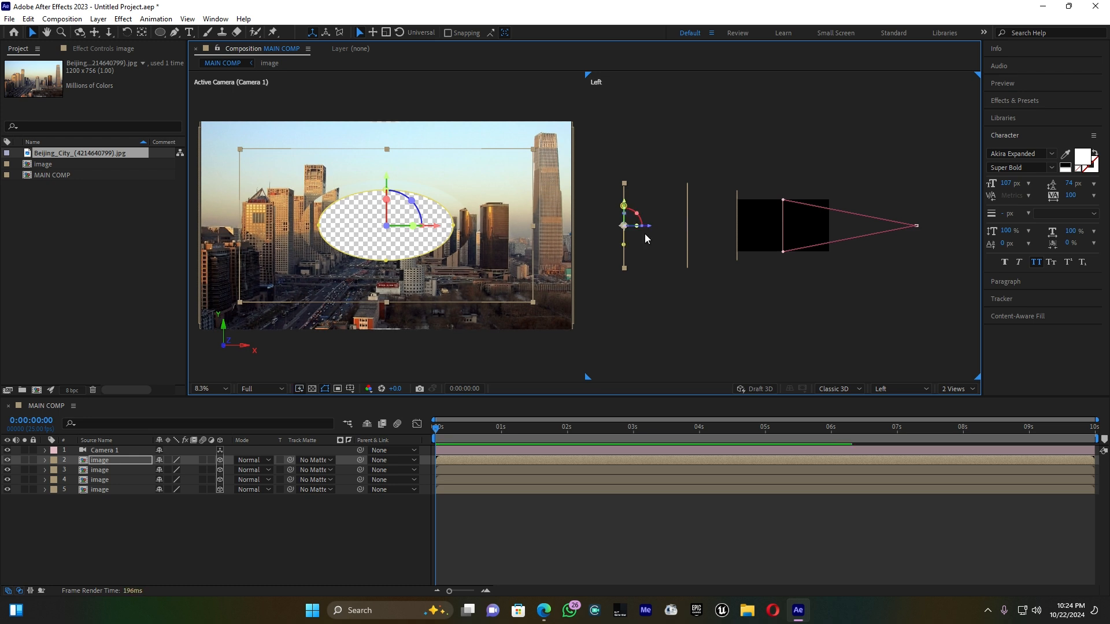
Scale the third copy up to fill the camera frame and shrink its elliptical mask to about one fifth of the frame width.
{"action": "left_click", "coordinate": [533, 306]}
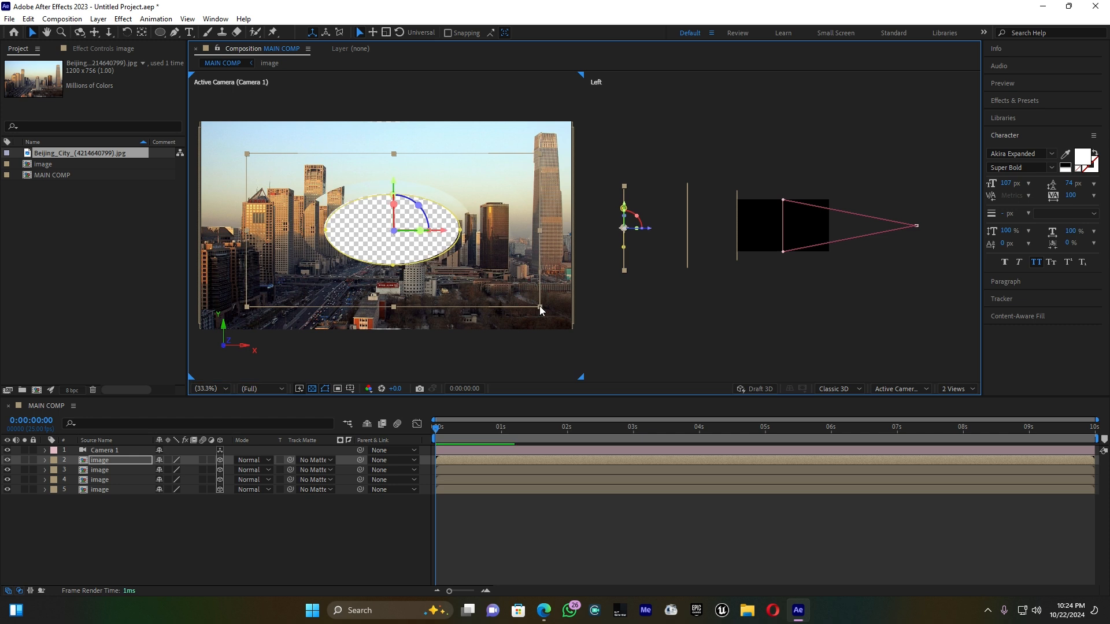
{"action": "left_click_drag", "start_coordinate": [536, 302], "coordinate": [574, 327]}
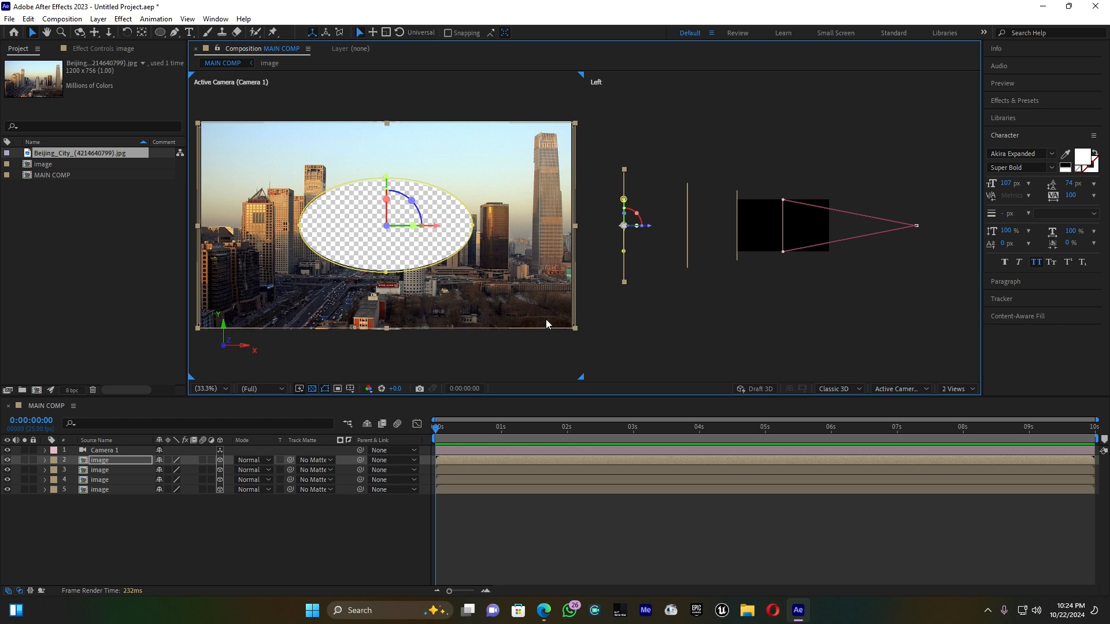
{"action": "left_click", "coordinate": [378, 272]}
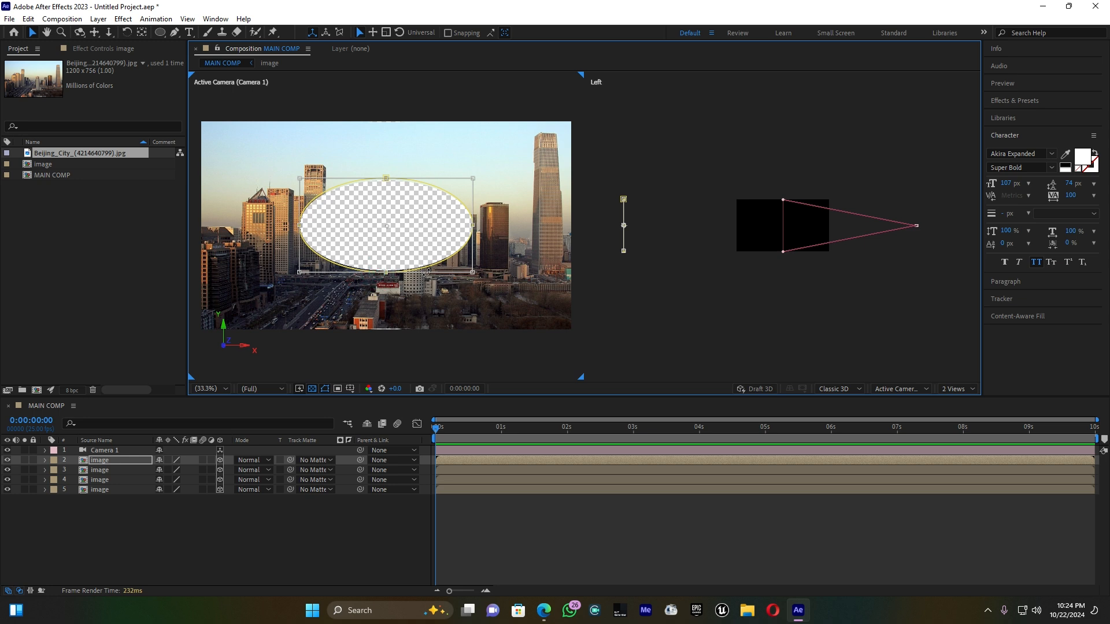
{"action": "left_click_drag", "start_coordinate": [471, 271], "coordinate": [431, 247]}
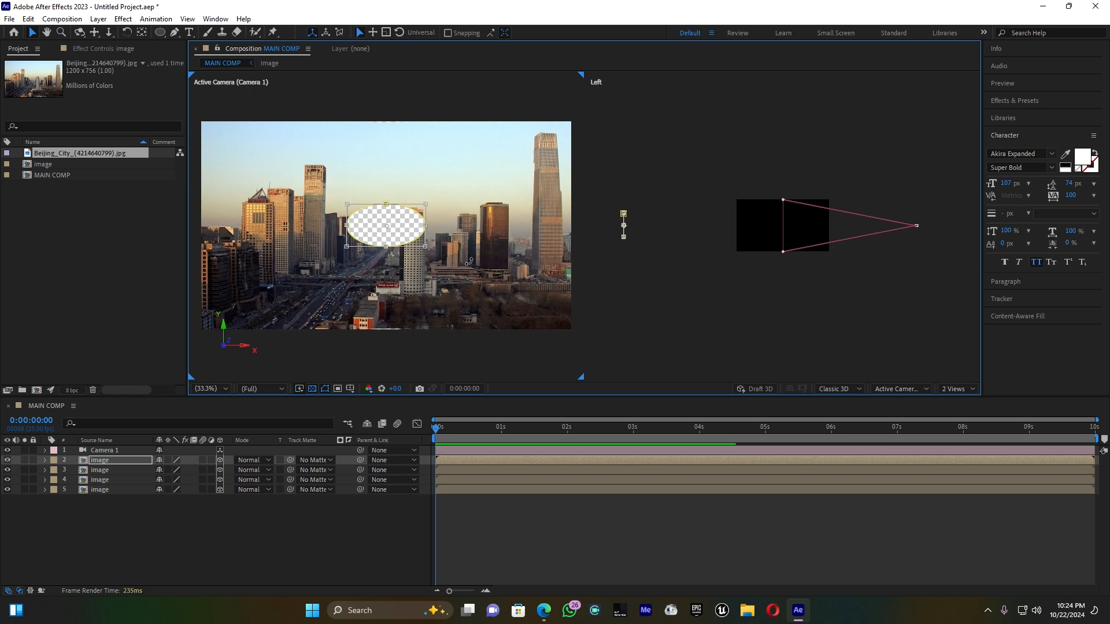
Duplicate the top image layer once more and push the fourth copy back along Z as the rearmost layer.
{"action": "left_click", "coordinate": [107, 462]}
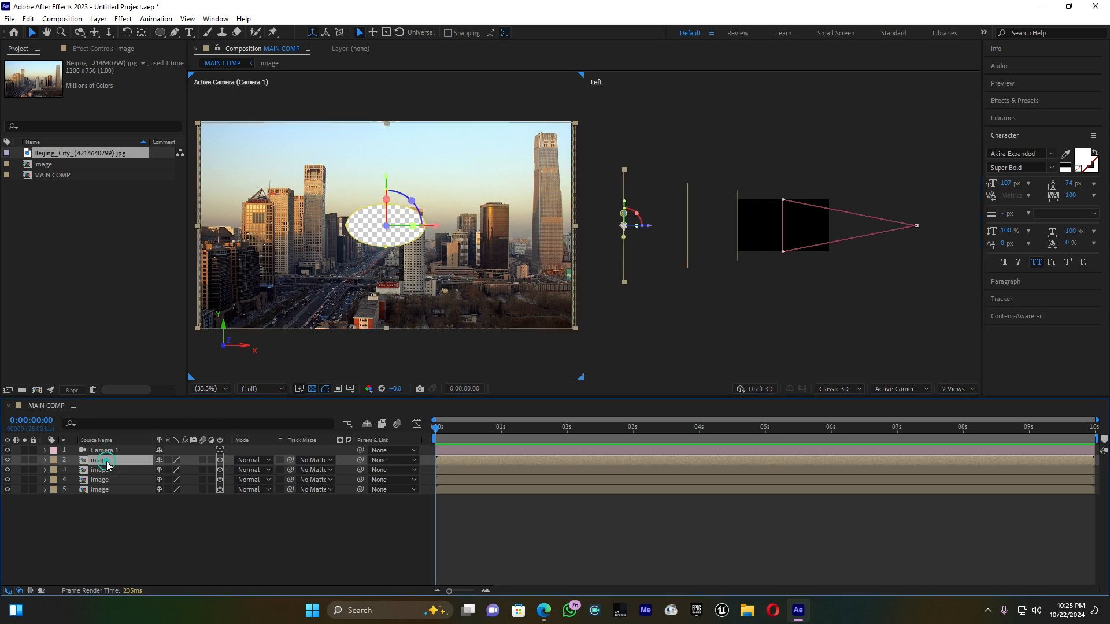
{"action": "key", "text": "ctrl+d"}
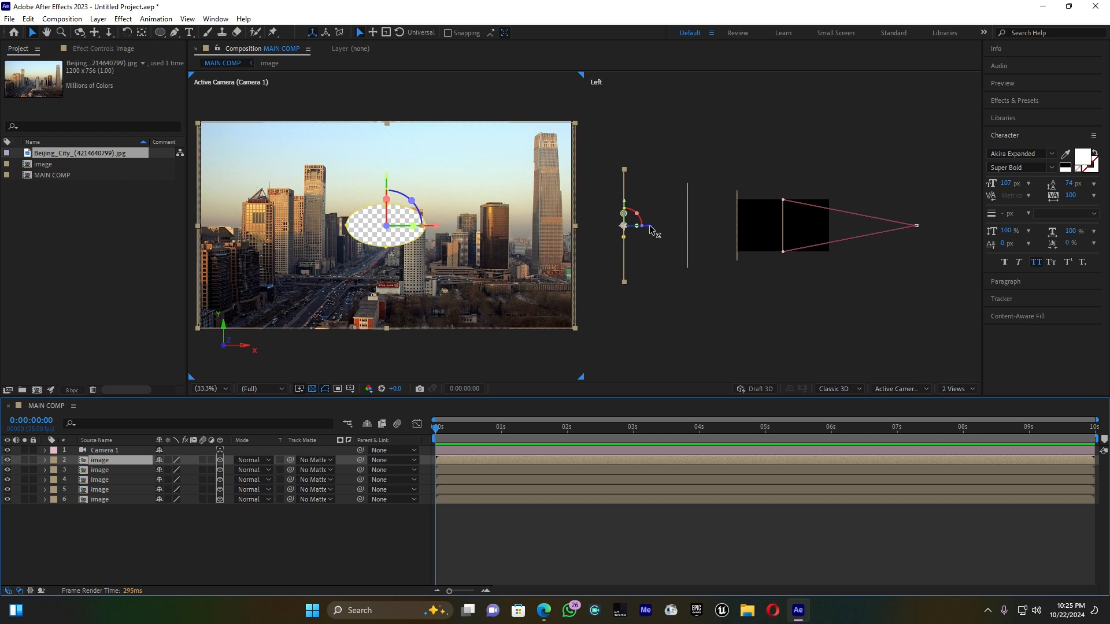
{"action": "scroll", "coordinate": [654, 252], "scroll_direction": "down", "scroll_amount": 3}
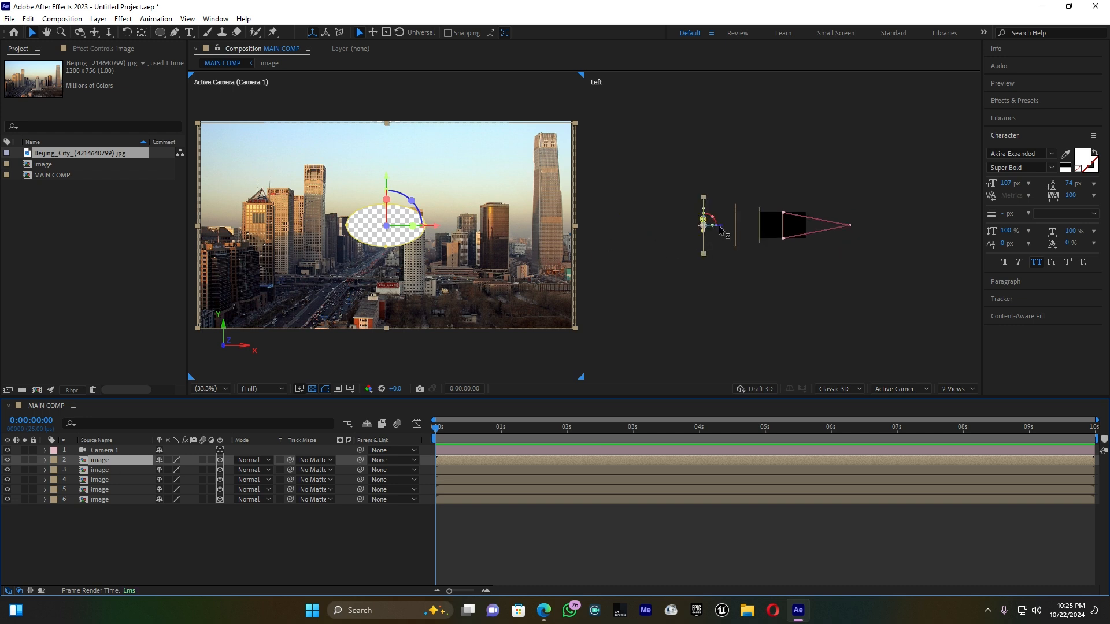
{"action": "left_click_drag", "start_coordinate": [722, 231], "coordinate": [676, 229]}
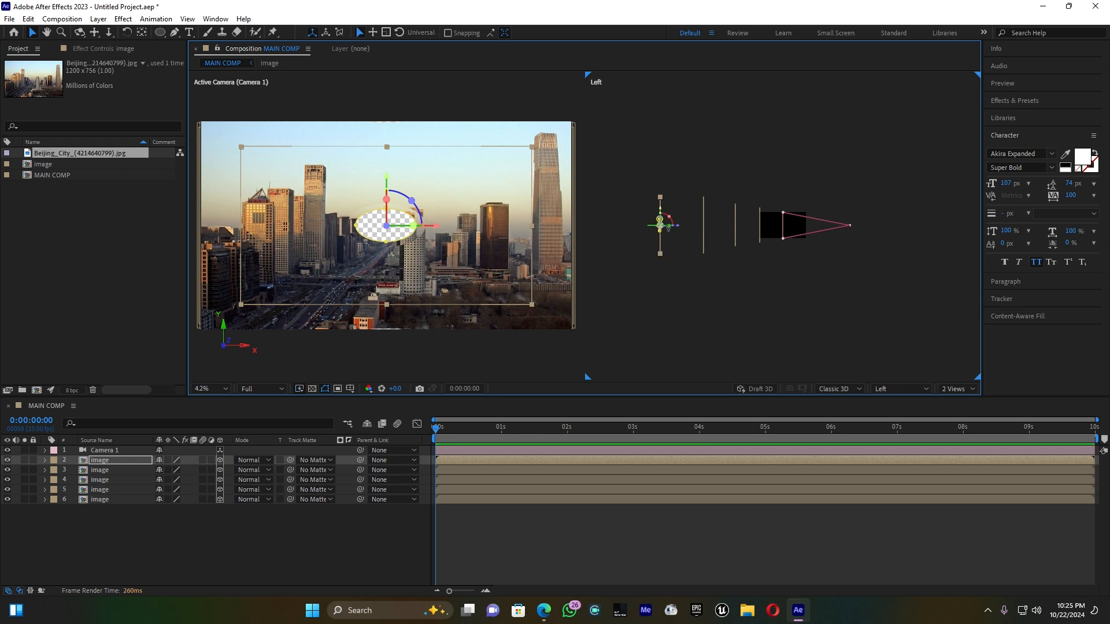
Scale the rearmost image copy up to fill the camera frame and eliminate the opening cut by its elliptical mask.
{"action": "left_click_drag", "start_coordinate": [529, 303], "coordinate": [573, 330]}
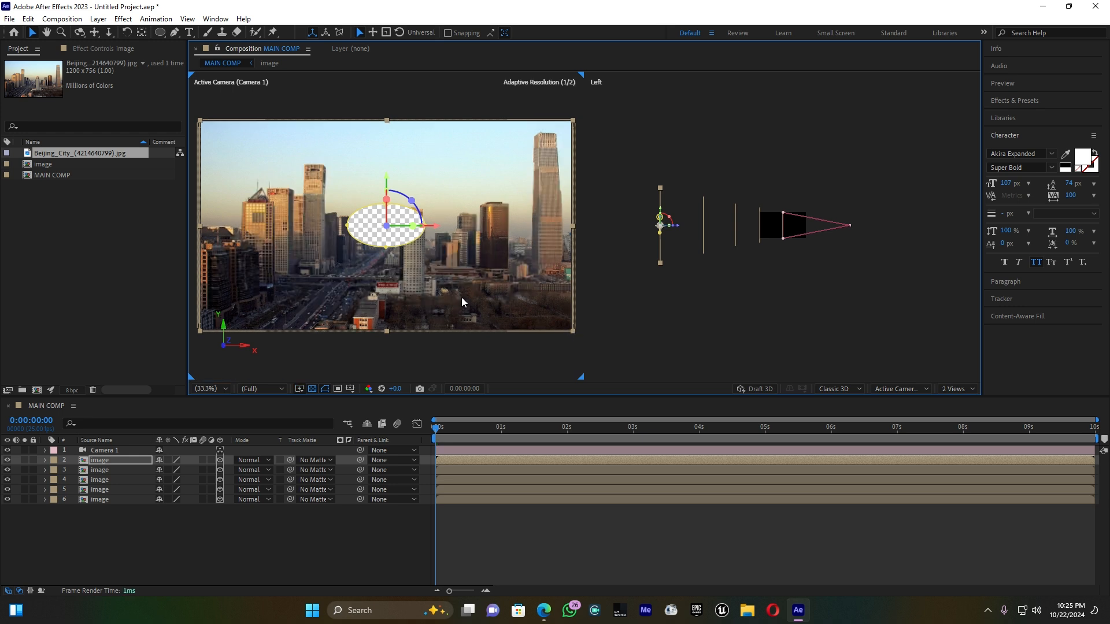
{"action": "double_click", "coordinate": [377, 249]}
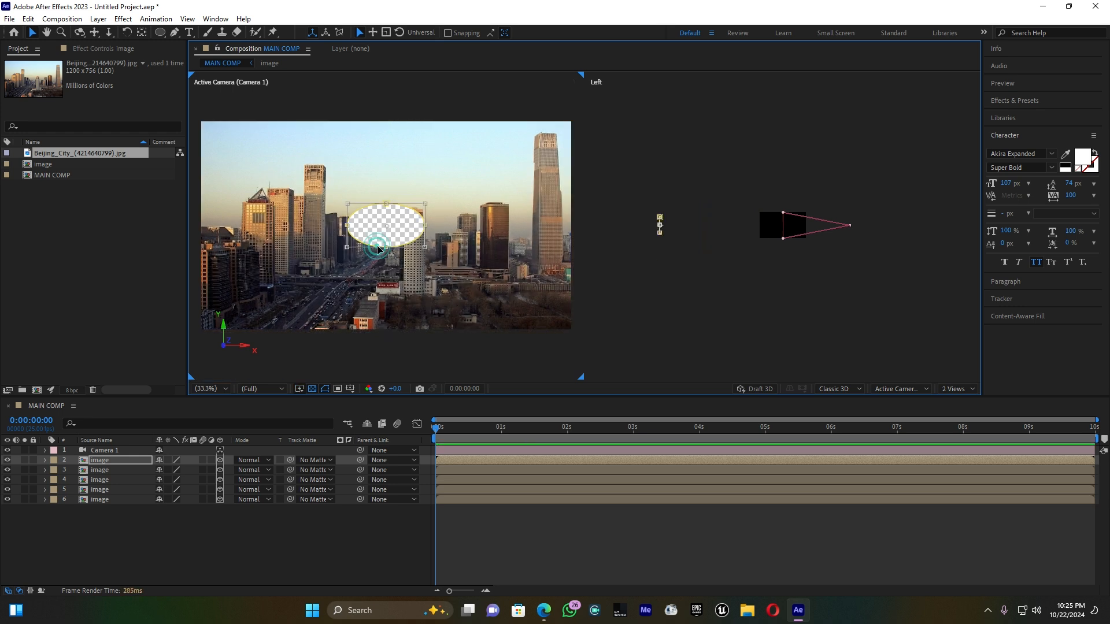
{"action": "left_click_drag", "start_coordinate": [425, 248], "coordinate": [406, 234]}
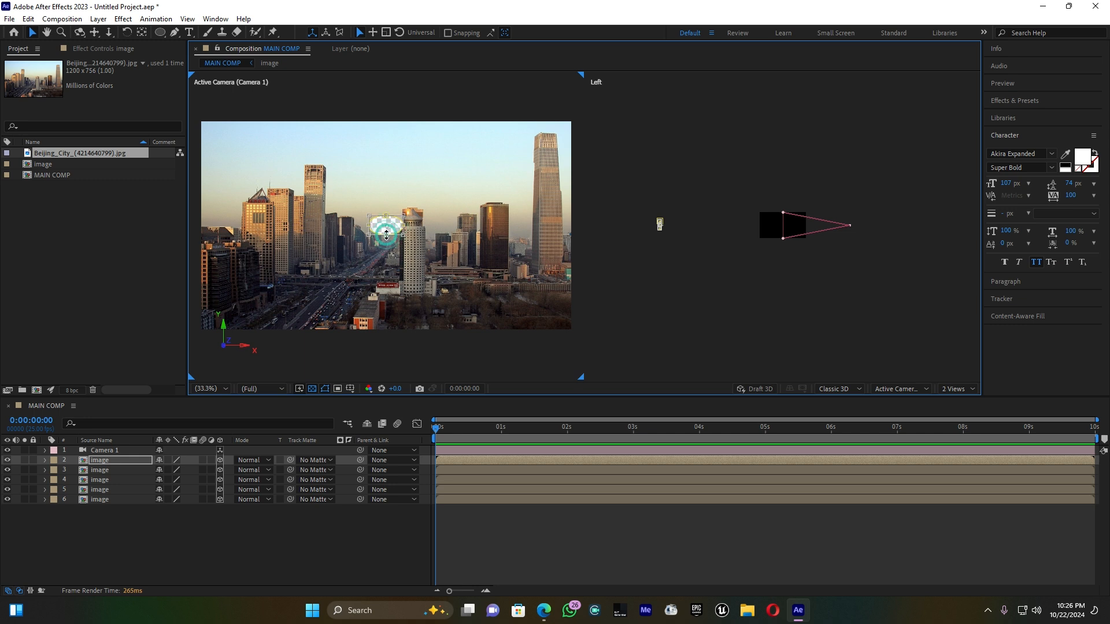
{"action": "left_click", "coordinate": [386, 236]}
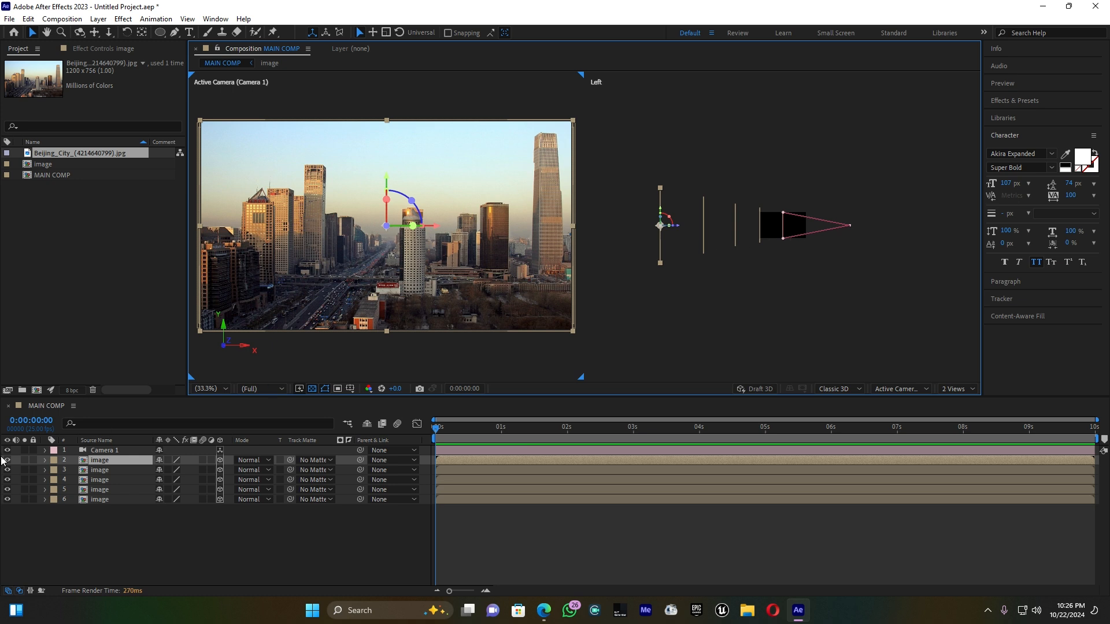
Move Camera 1 about 96 px along Z away from the image copies, to a Z position of -2838.9.
{"action": "left_click", "coordinate": [116, 450]}
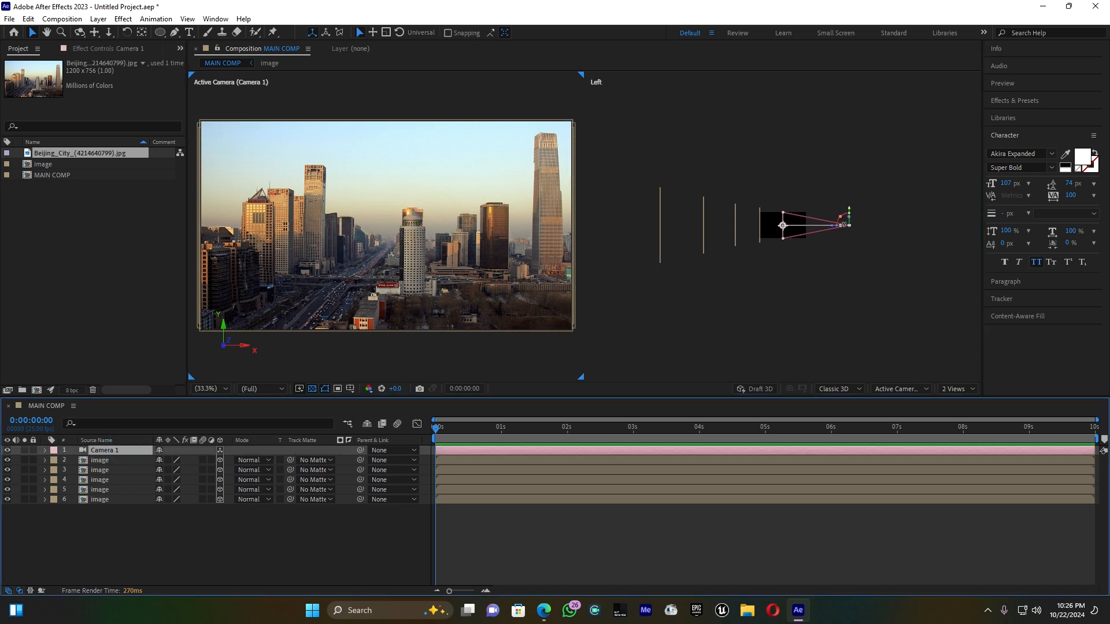
{"action": "mouse_move", "coordinate": [832, 230]}
{"action": "left_mouse_down"}
{"action": "mouse_move", "coordinate": [782, 230]}
{"action": "mouse_move", "coordinate": [843, 235]}
{"action": "mouse_move", "coordinate": [832, 237]}
{"action": "left_mouse_up"}
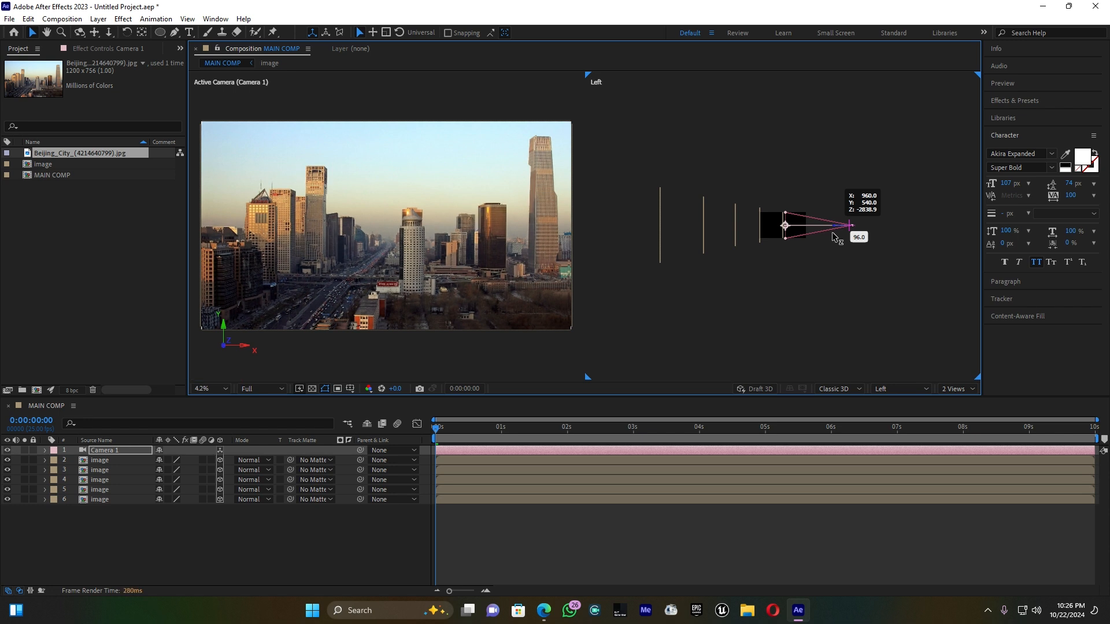
{"action": "left_click_drag", "start_coordinate": [834, 236], "coordinate": [834, 237]}
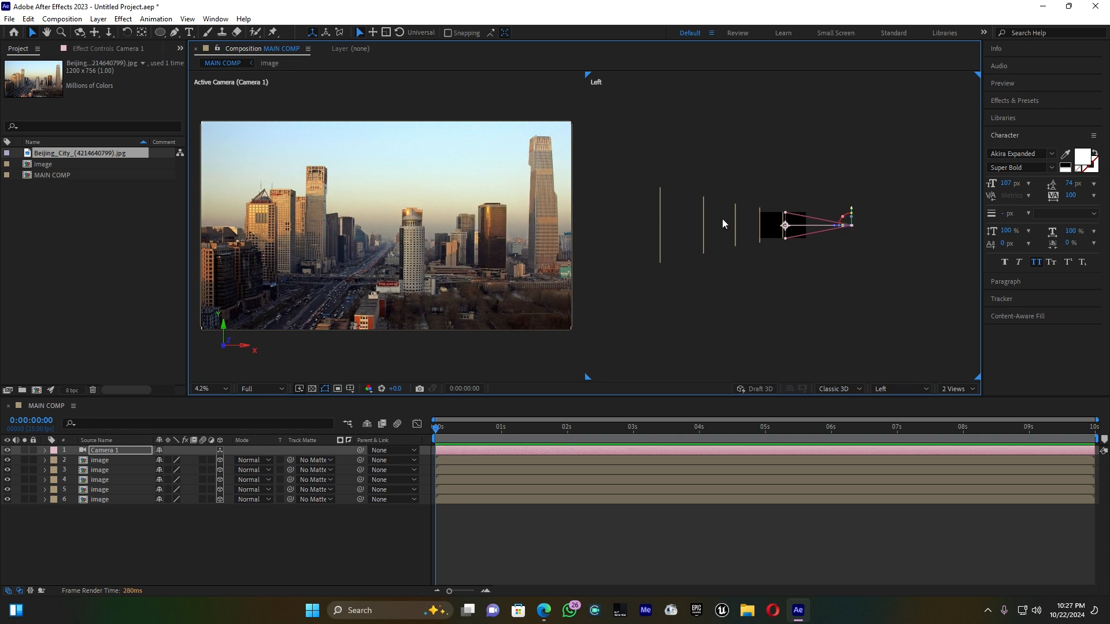
Reveal Camera 1's Position and Point of Interest and enable keyframing for both at 0:00:00:00.
{"action": "left_click", "coordinate": [119, 451]}
{"action": "left_click", "coordinate": [118, 451]}
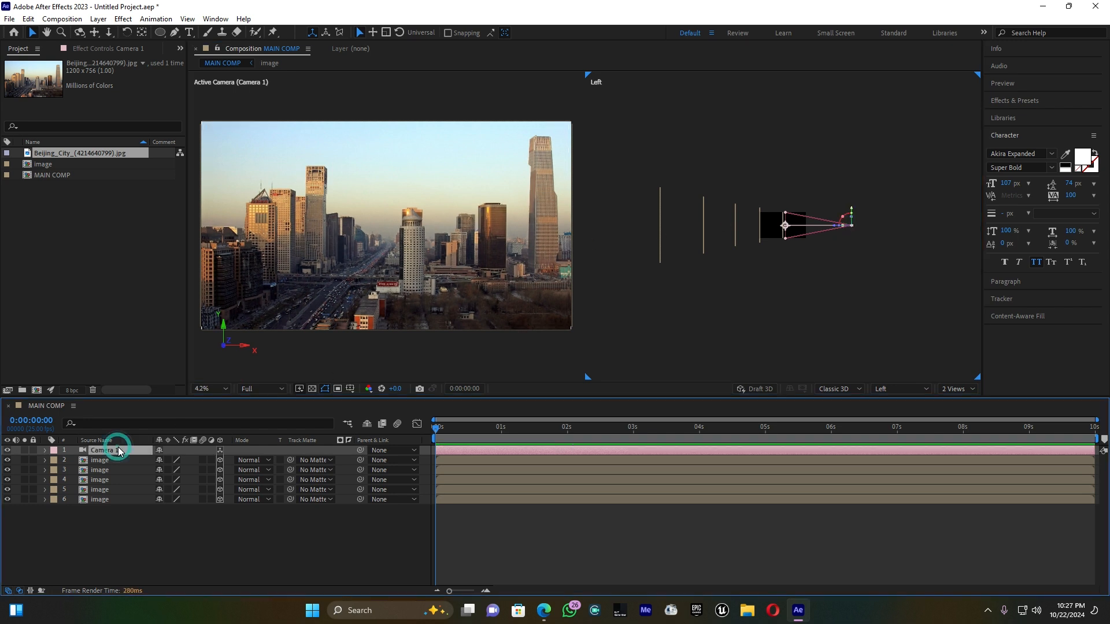
{"action": "key", "text": "p"}
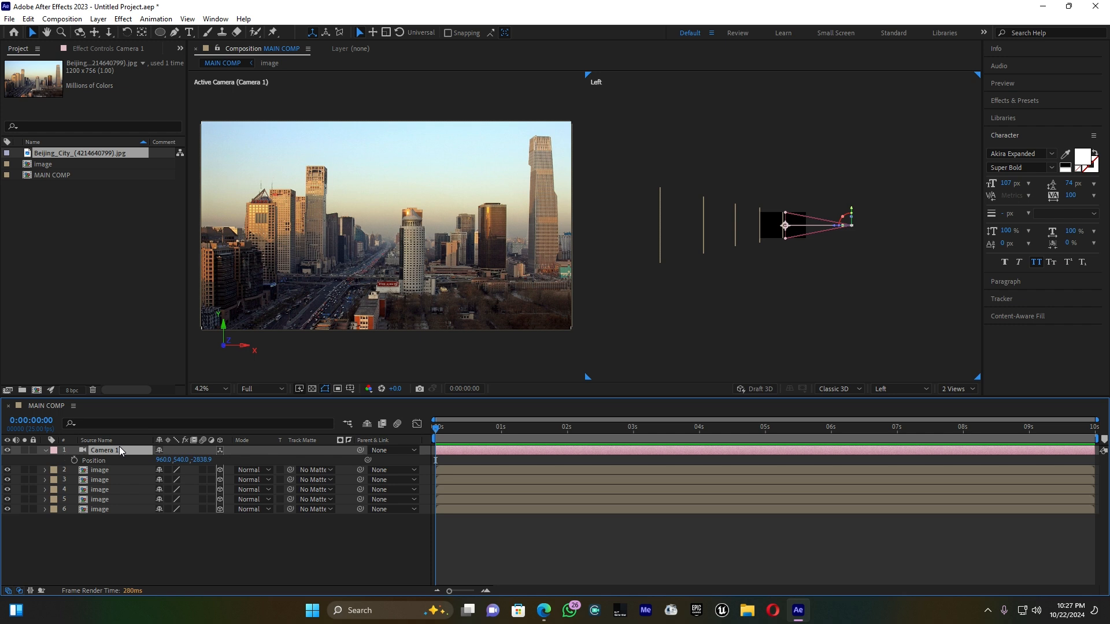
{"action": "key", "text": "shift+a"}
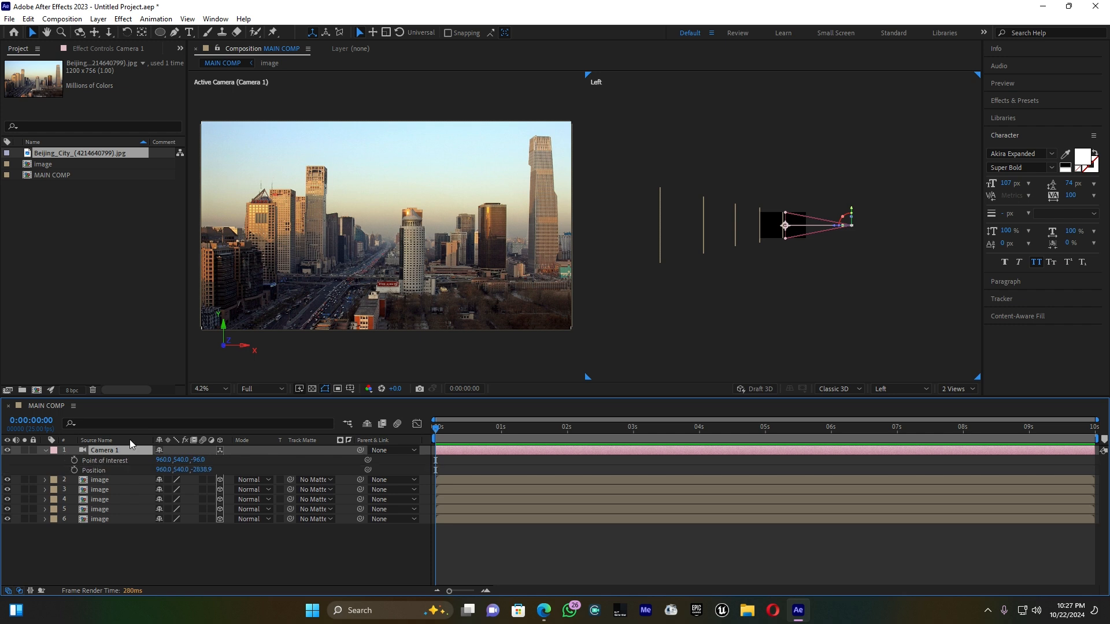
{"action": "left_click", "coordinate": [75, 460]}
{"action": "left_click", "coordinate": [73, 470]}
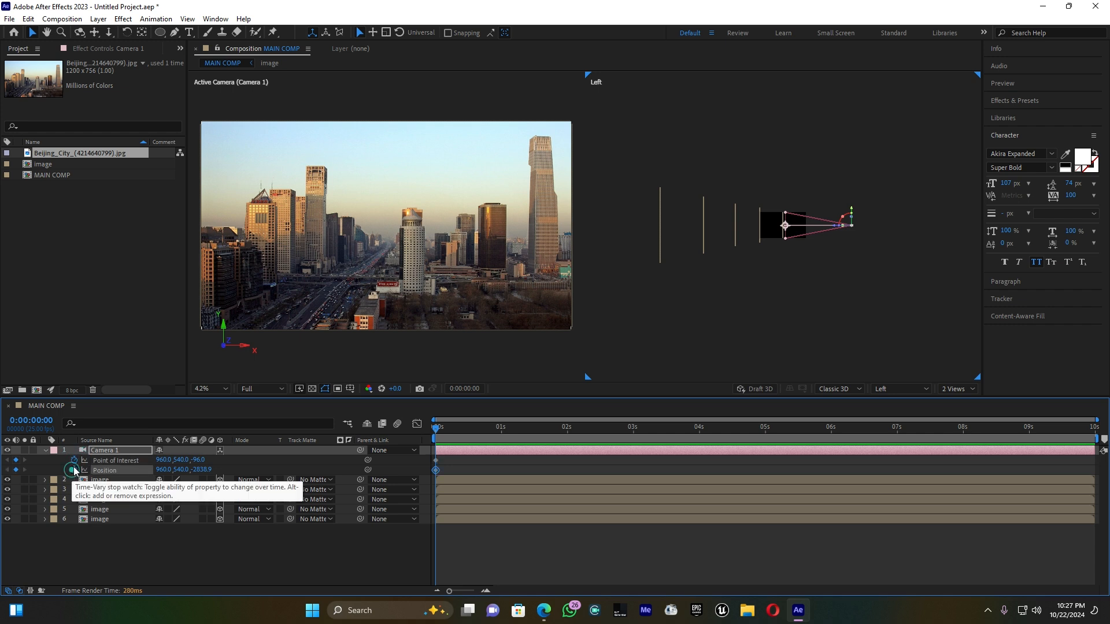
Animate Camera 1 toward the images with keyframes at 0:00:05:00, at Position Z -2166.9 and Point of Interest Z 576, and preview the move from the start.
{"action": "left_click_drag", "start_coordinate": [437, 433], "coordinate": [765, 432]}
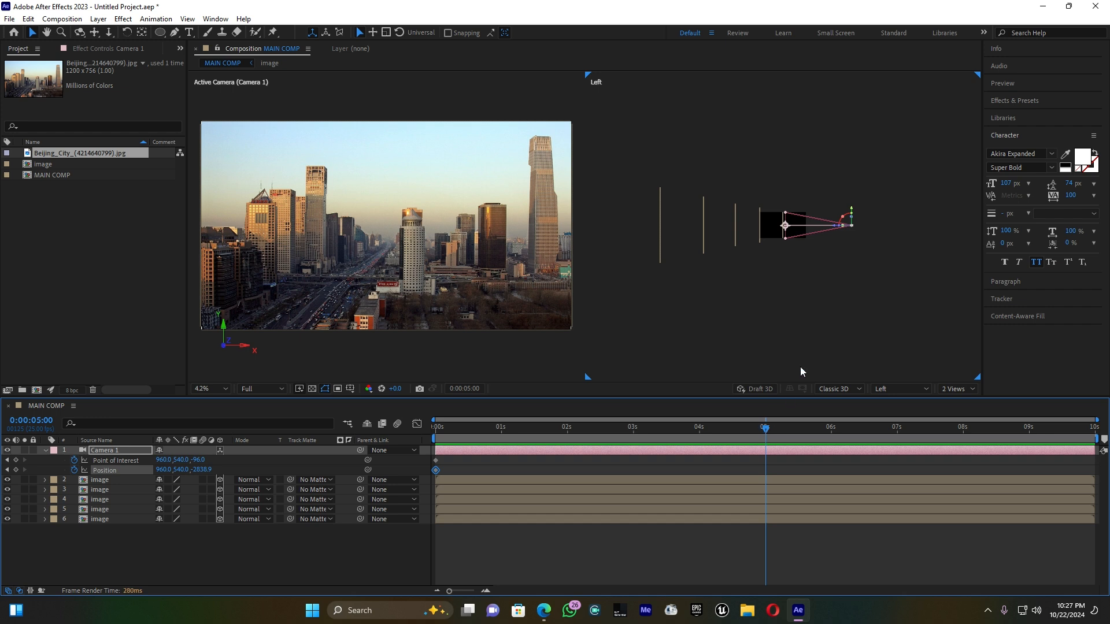
{"action": "left_click_drag", "start_coordinate": [834, 230], "coordinate": [816, 231]}
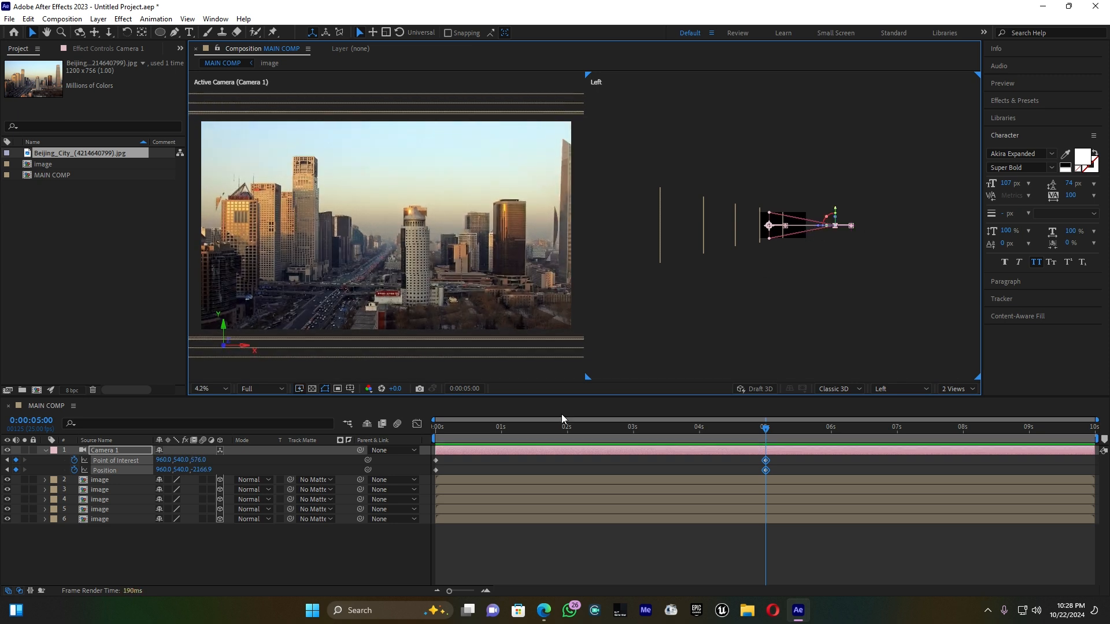
{"action": "left_click_drag", "start_coordinate": [521, 428], "coordinate": [435, 427]}
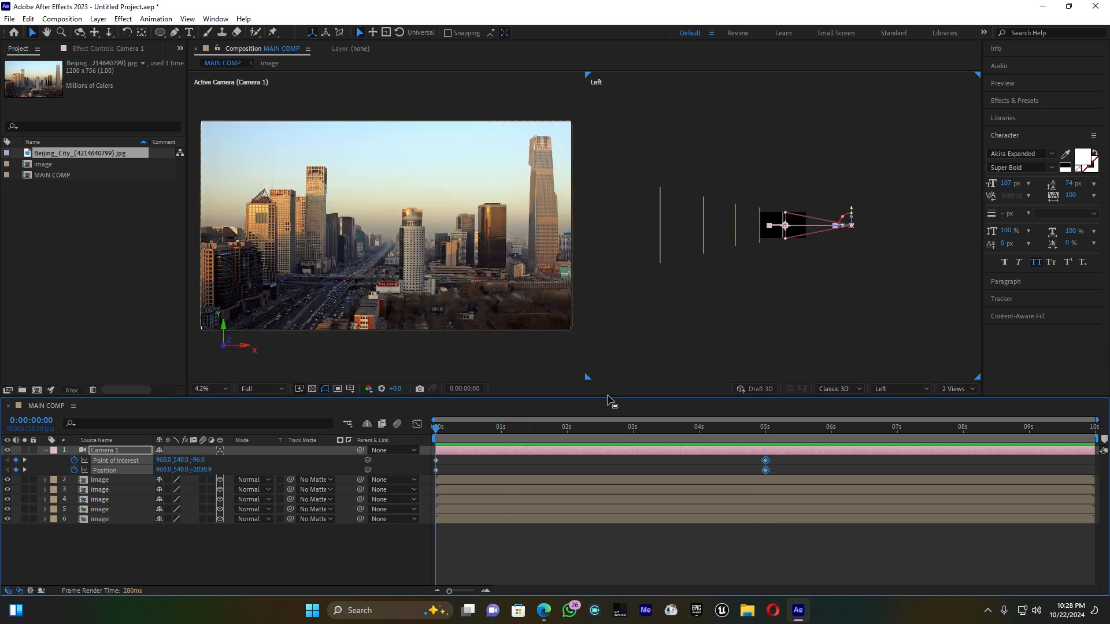
{"action": "key", "text": "space"}
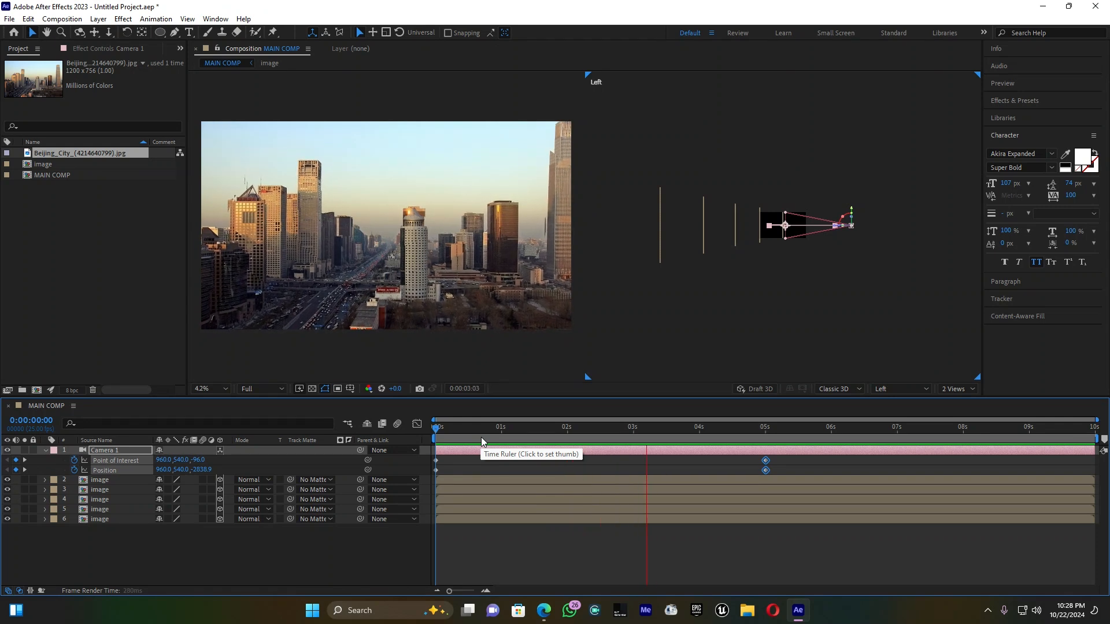
{"action": "key", "text": "space"}
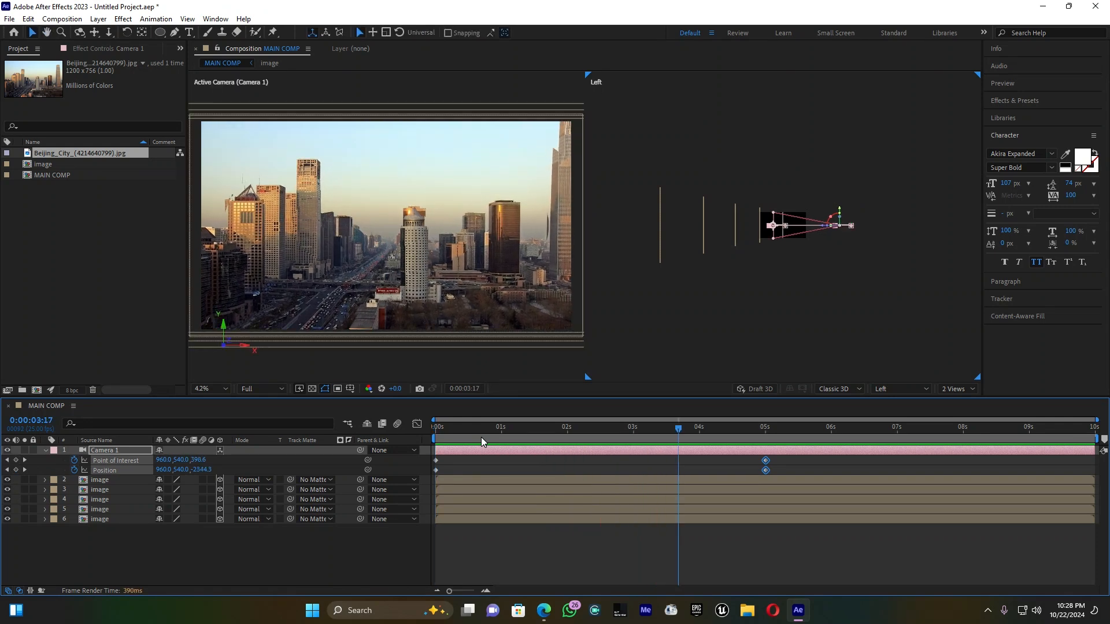
Switch the composition to a single Active Camera view fitted up to 100%, and collapse Camera 1's properties.
{"action": "left_click", "coordinate": [957, 388]}
{"action": "left_click", "coordinate": [958, 406]}
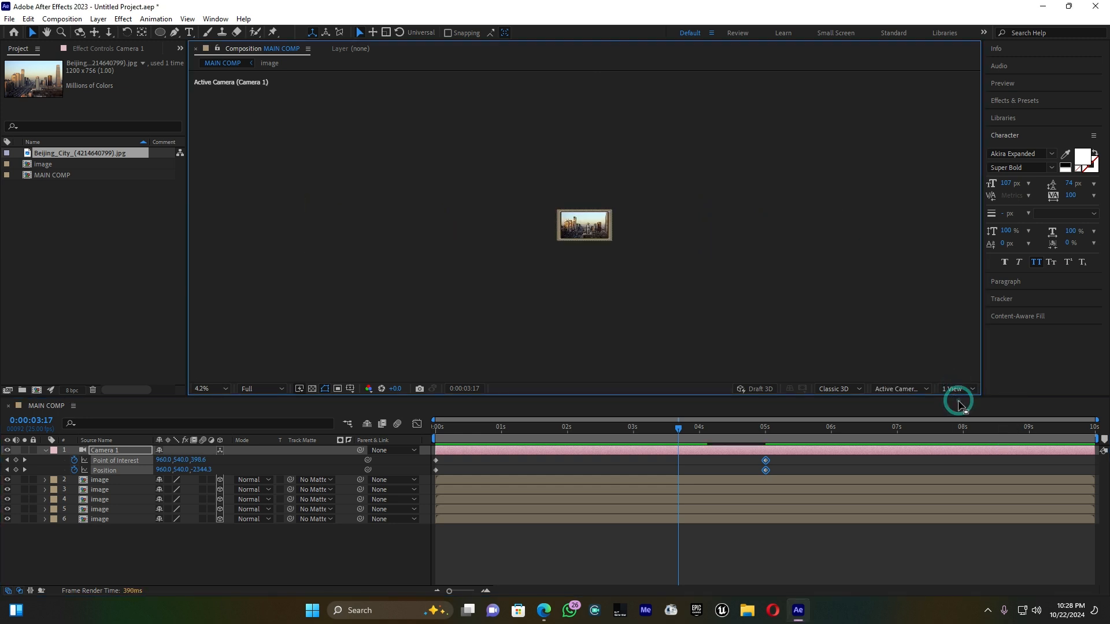
{"action": "left_click", "coordinate": [226, 390]}
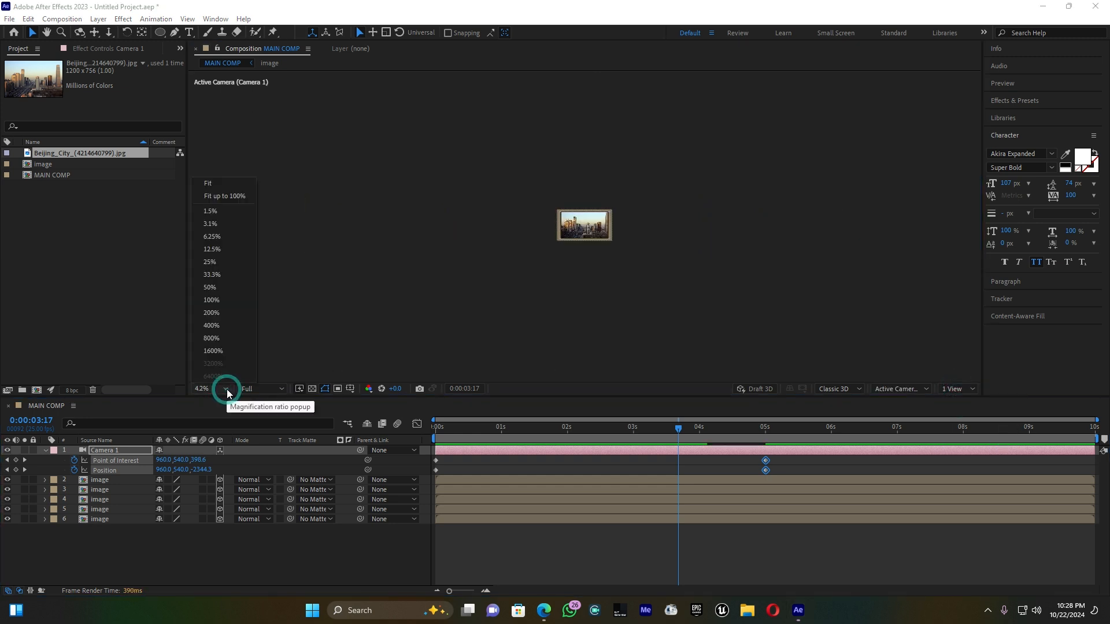
{"action": "left_click", "coordinate": [231, 196]}
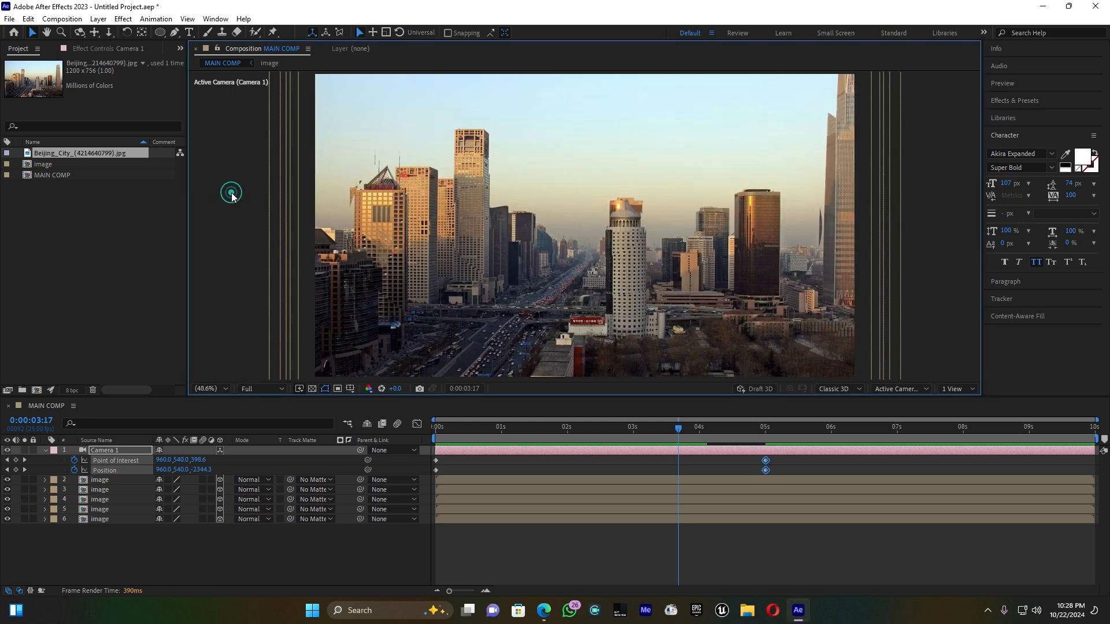
{"action": "left_click", "coordinate": [46, 457]}
{"action": "left_click", "coordinate": [45, 452]}
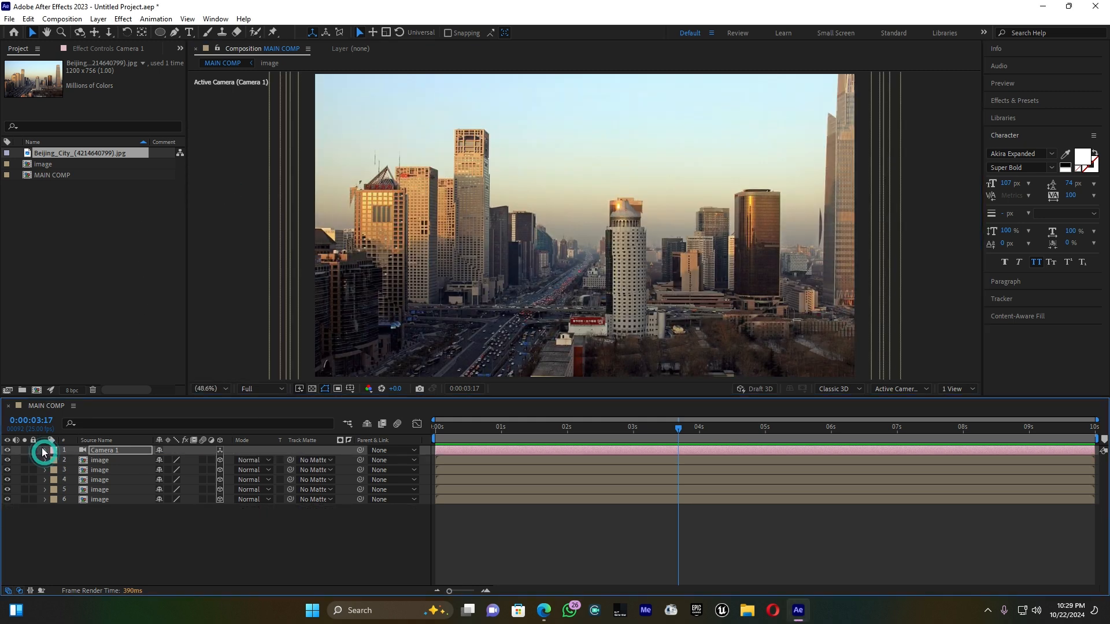
Add a text layer reading "BIG CITY" on two lines over the lower-left buildings.
{"action": "left_click", "coordinate": [189, 33]}
{"action": "left_click", "coordinate": [353, 286]}
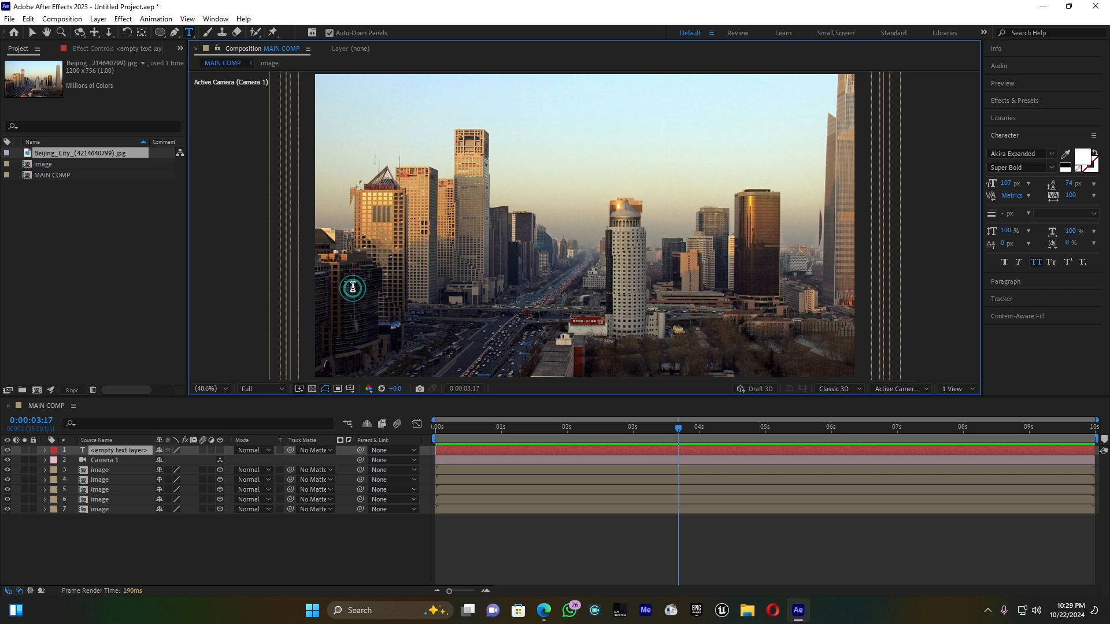
{"action": "type", "text": "BIG"}
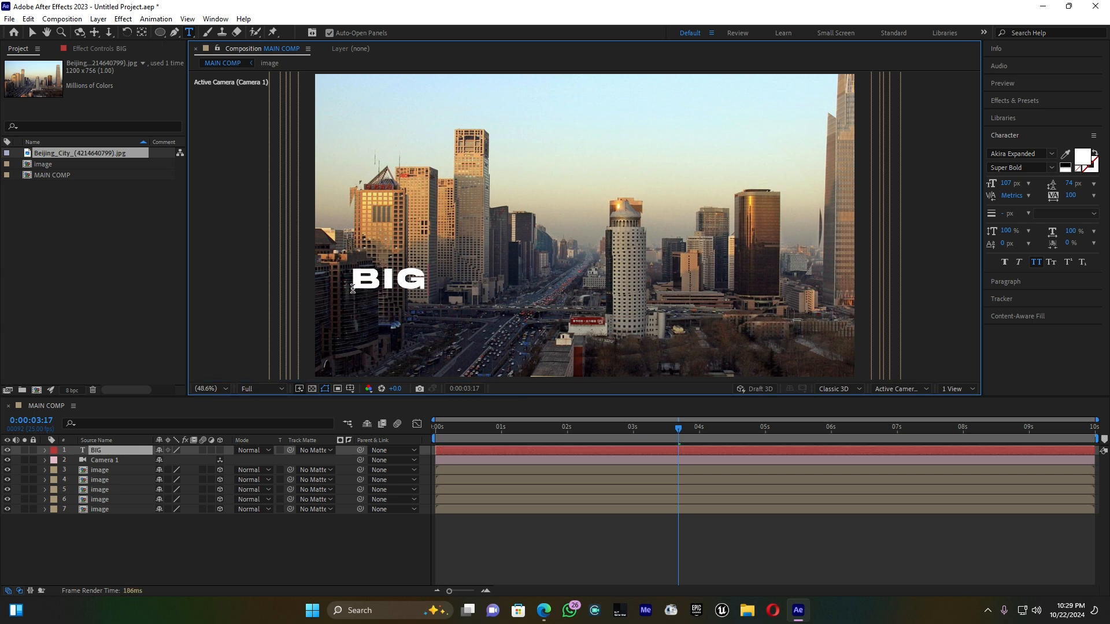
{"action": "key", "text": "Return"}
{"action": "type", "text": "CITY"}
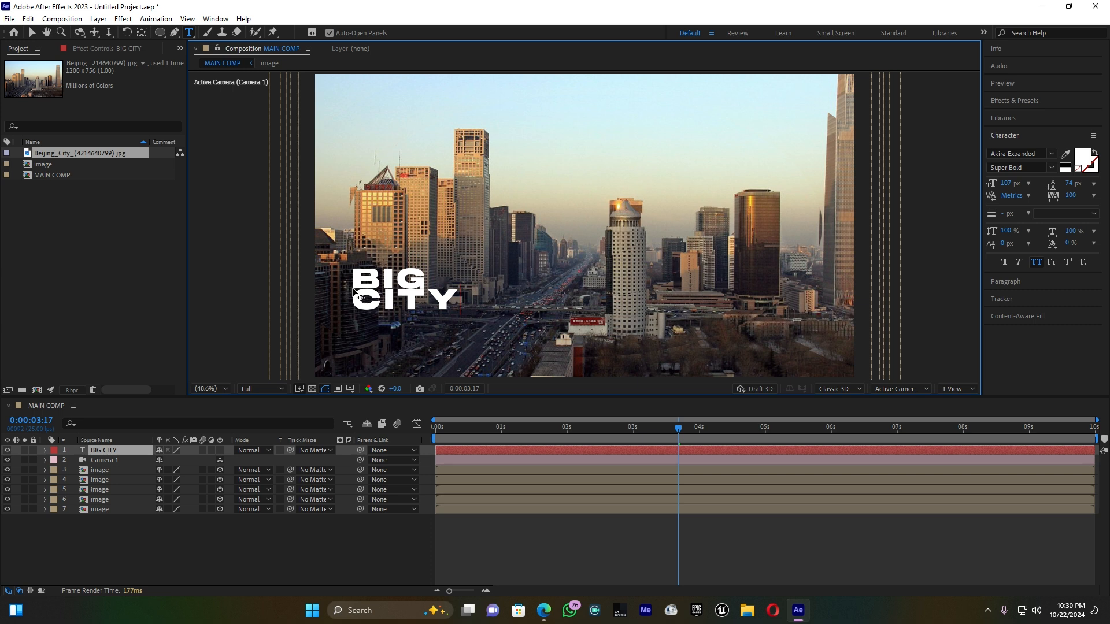
Try the Haettenschweiler font on the whole BIG CITY text and undo the font change.
{"action": "key", "text": "ctrl+a"}
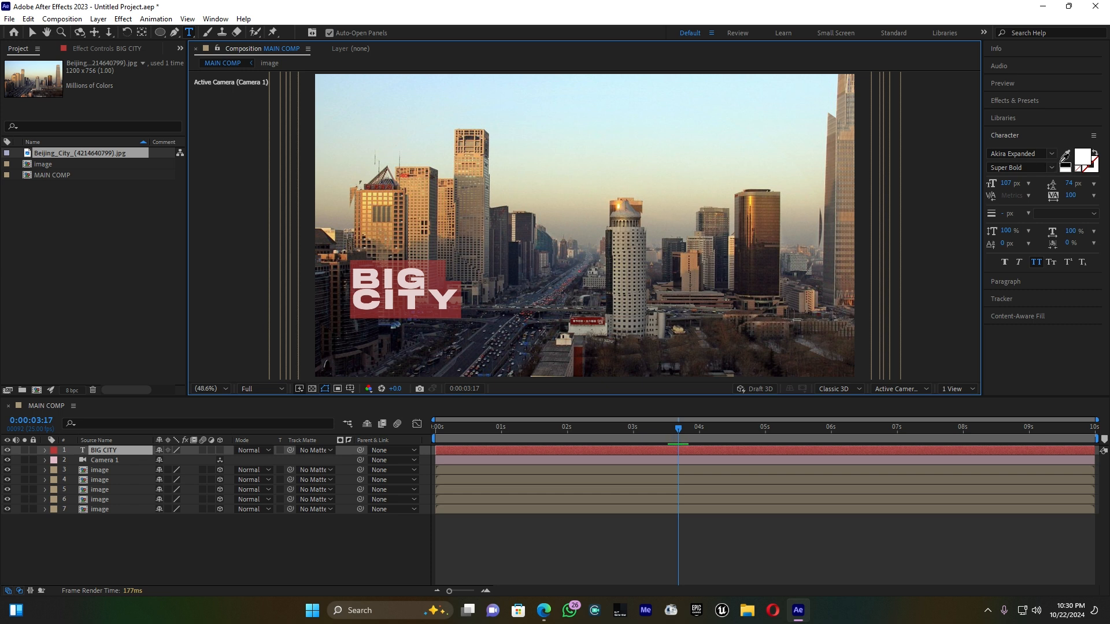
{"action": "left_click", "coordinate": [1023, 167]}
{"action": "left_click", "coordinate": [1027, 179]}
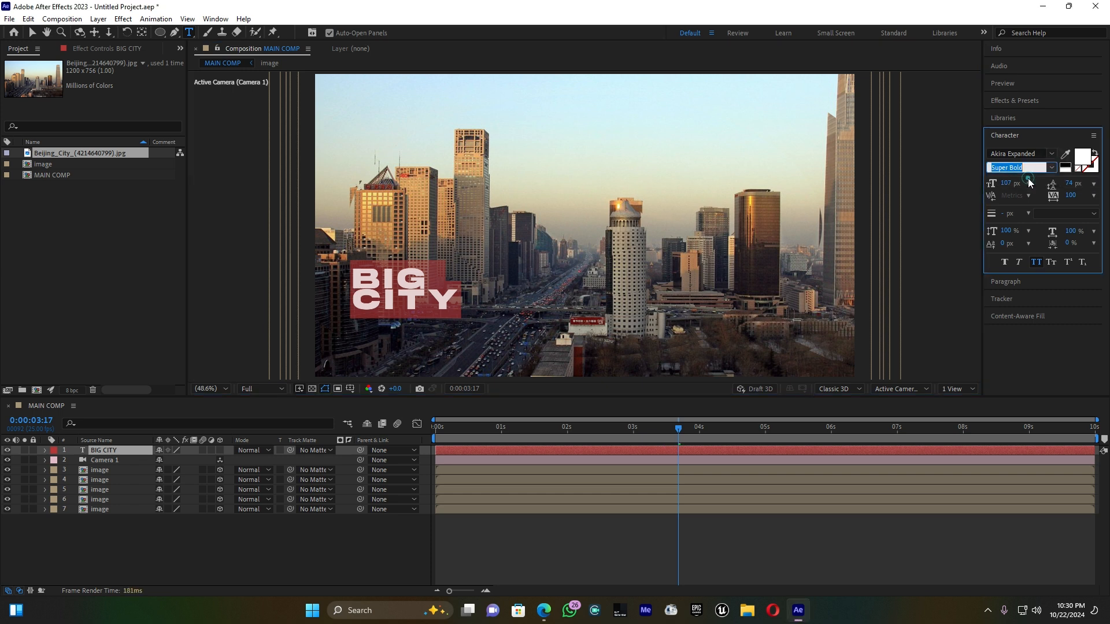
{"action": "left_click", "coordinate": [1050, 155]}
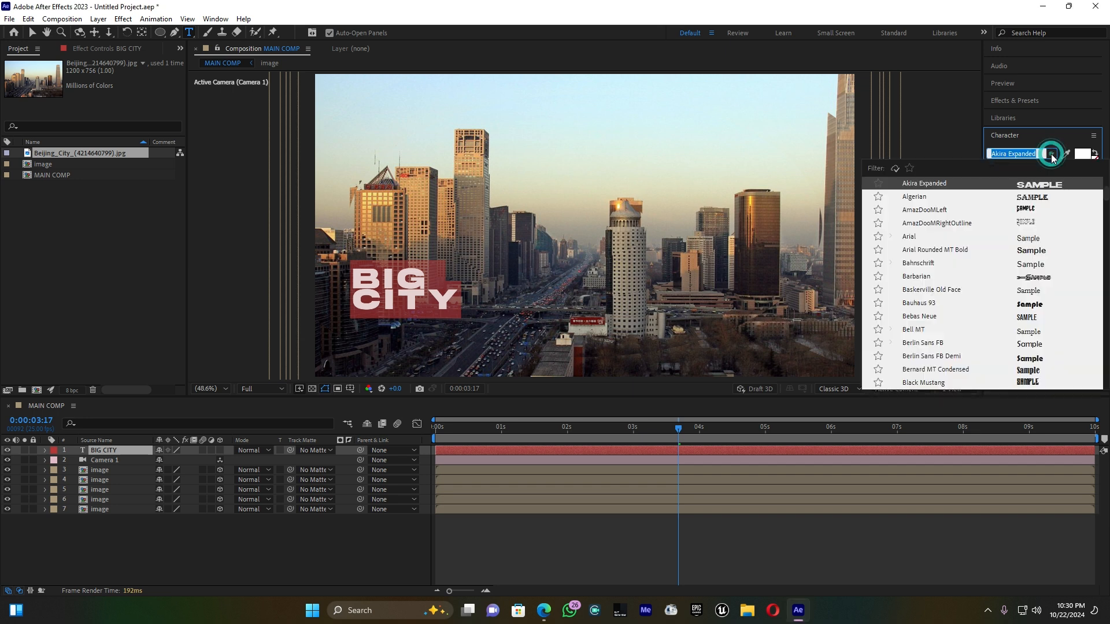
{"action": "scroll", "coordinate": [1063, 267], "scroll_direction": "down", "scroll_amount": 3}
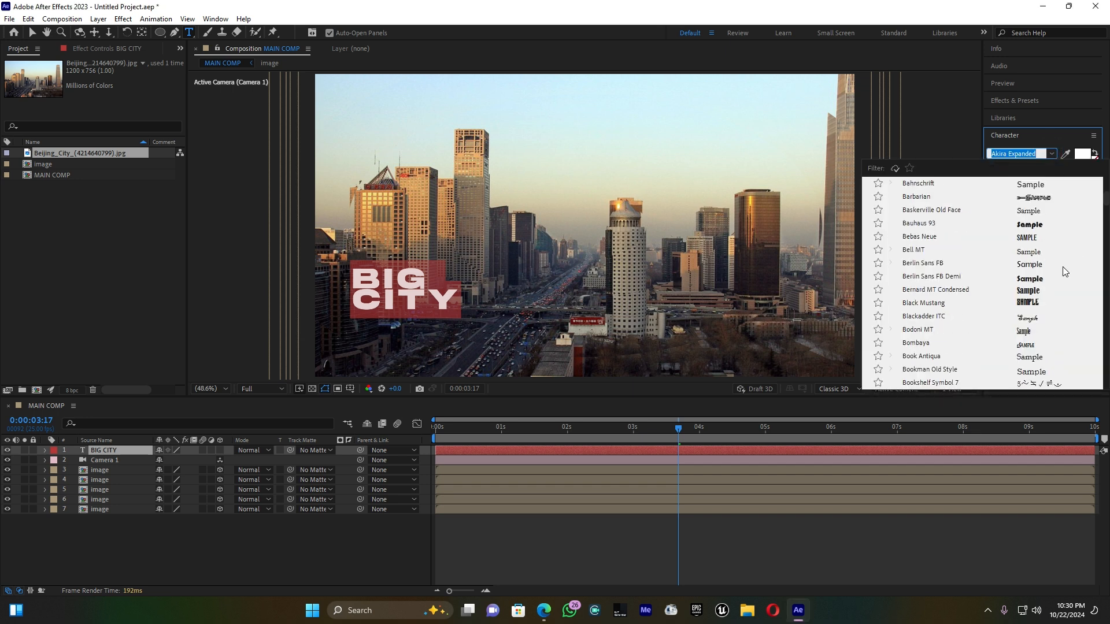
{"action": "scroll", "coordinate": [1062, 265], "scroll_direction": "down", "scroll_amount": 10}
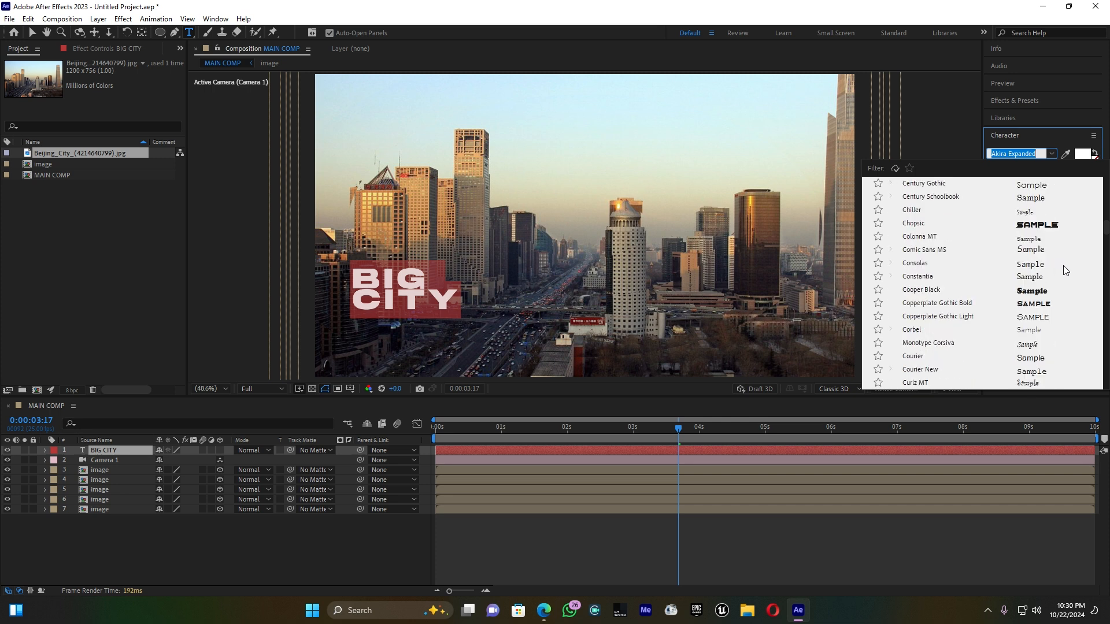
{"action": "scroll", "coordinate": [1062, 266], "scroll_direction": "down", "scroll_amount": 6}
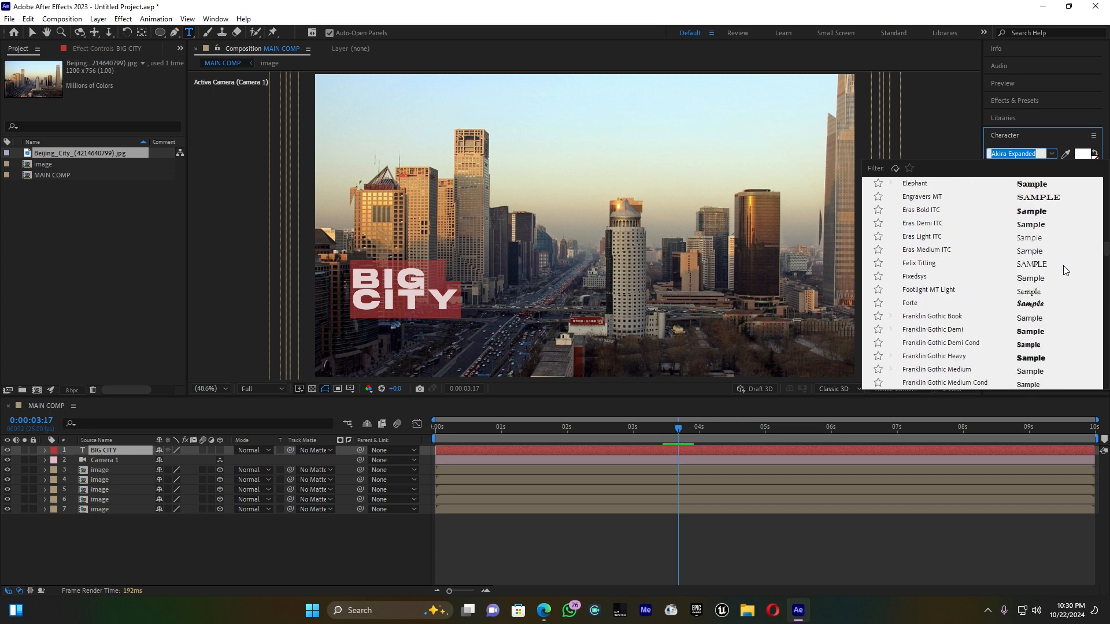
{"action": "scroll", "coordinate": [1065, 269], "scroll_direction": "down", "scroll_amount": 7}
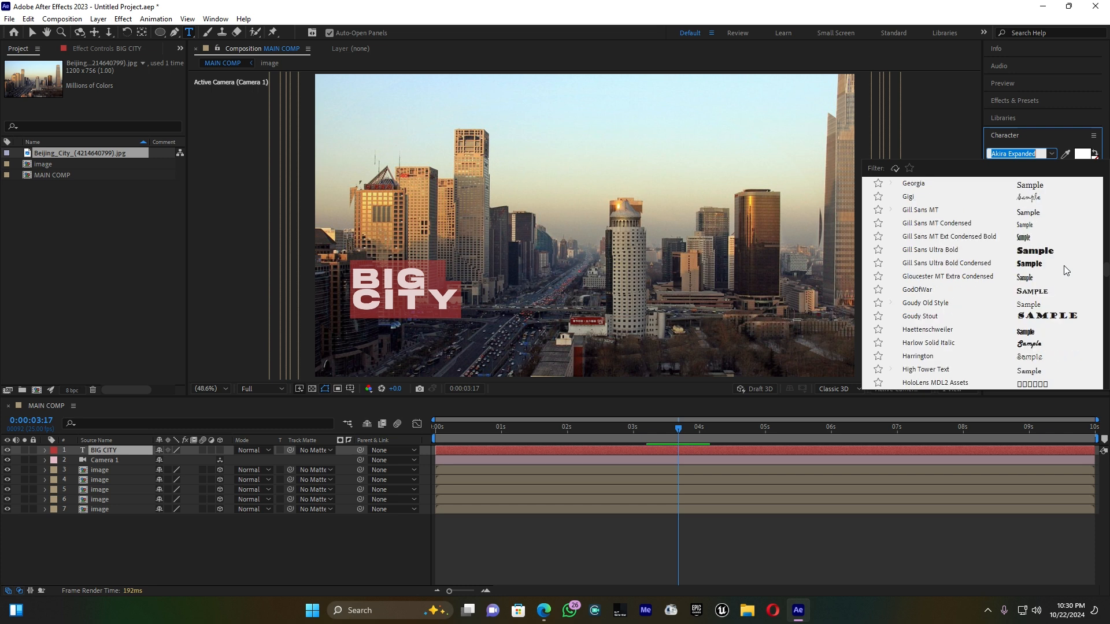
{"action": "left_click", "coordinate": [1025, 331]}
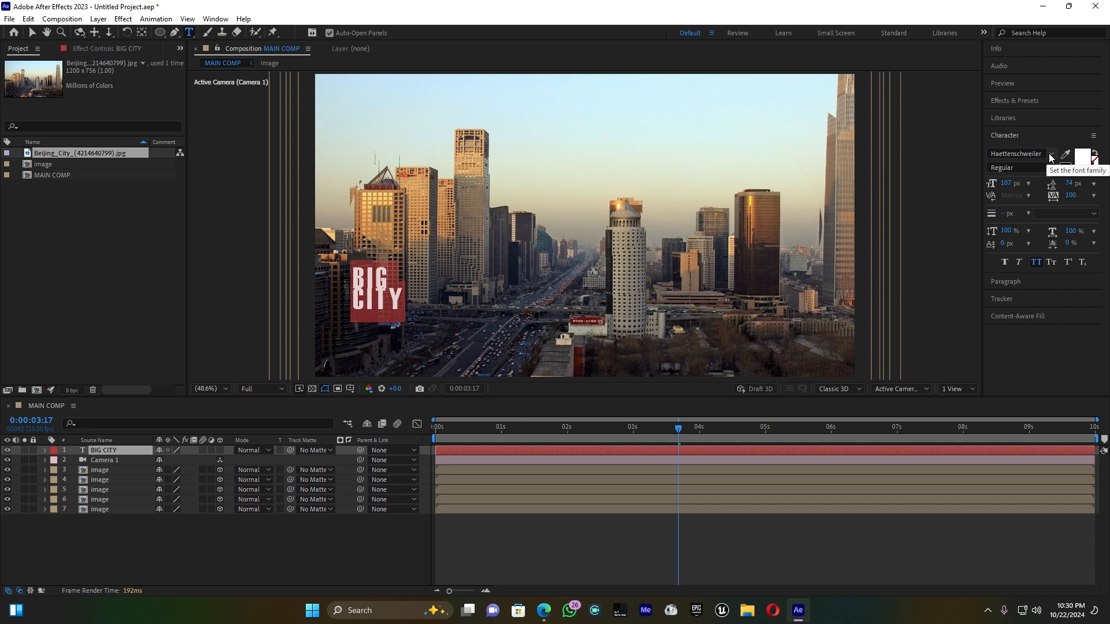
{"action": "key", "text": "ctrl+z"}
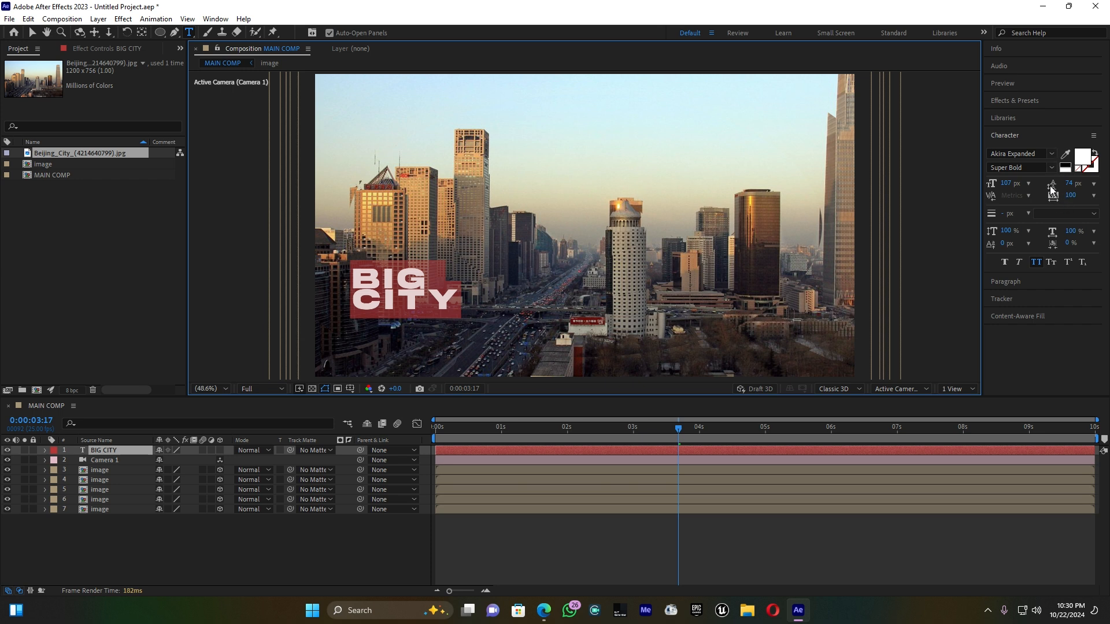
Set the BIG CITY text's leading to 89 px and its tracking to 149.
{"action": "left_click_drag", "start_coordinate": [1068, 184], "coordinate": [1079, 185]}
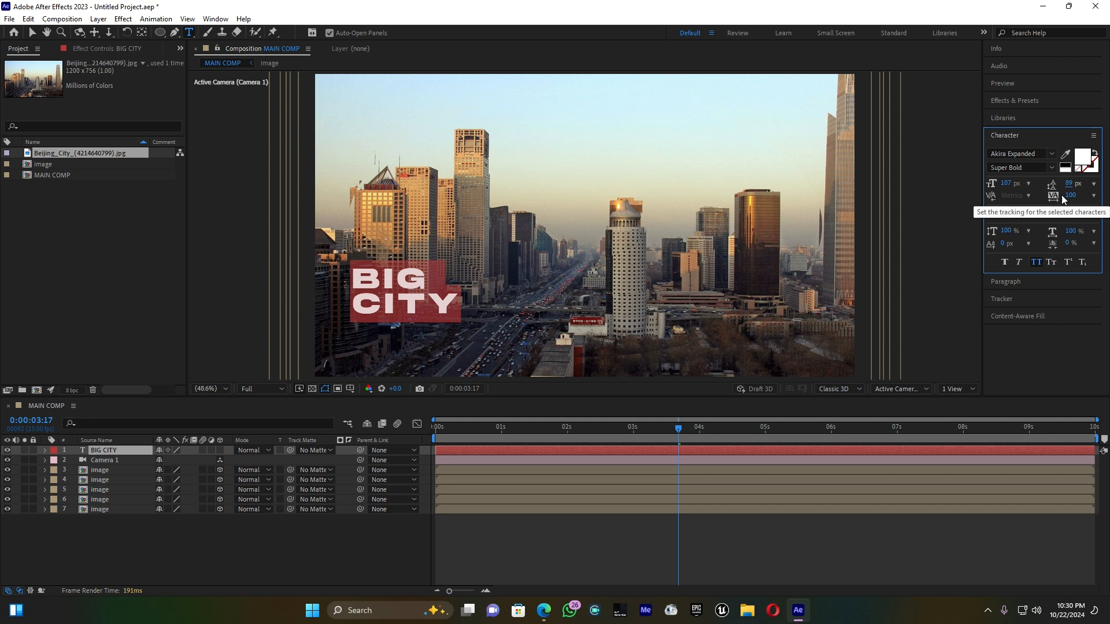
{"action": "left_click_drag", "start_coordinate": [1071, 195], "coordinate": [1100, 194]}
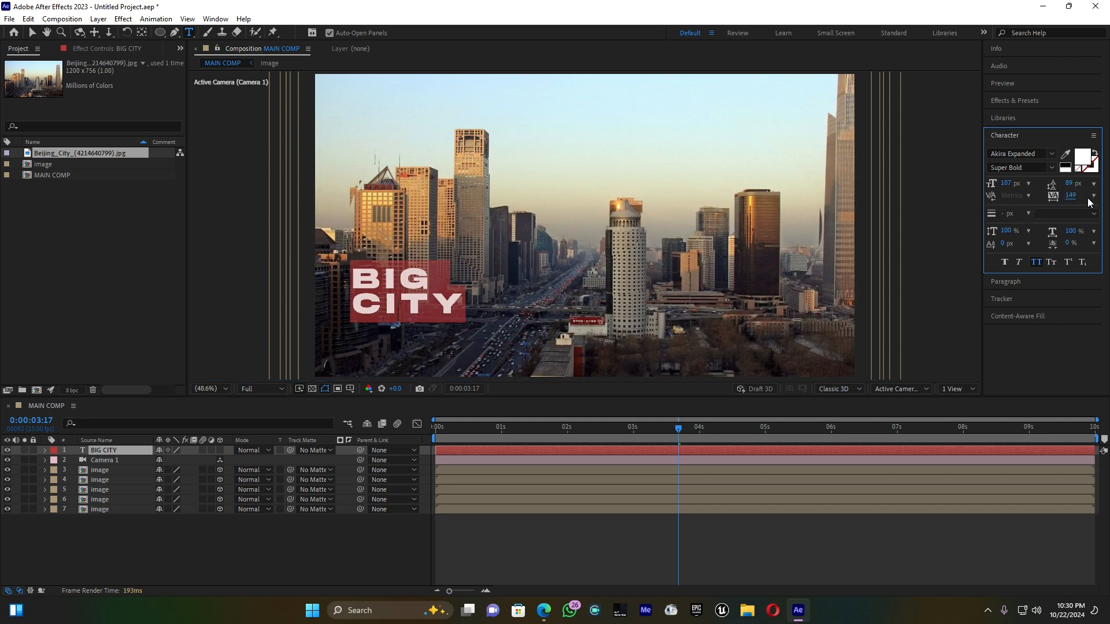
{"action": "left_click", "coordinate": [1004, 134]}
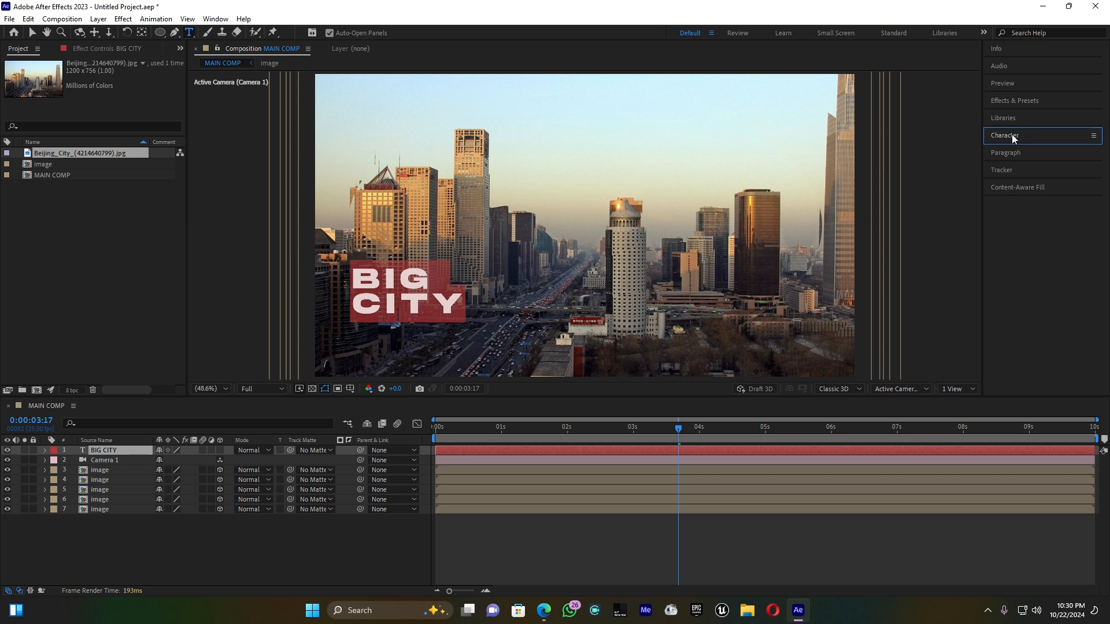
Align the BIG CITY text to the composition's left edge and vertical centre.
{"action": "left_click", "coordinate": [212, 19]}
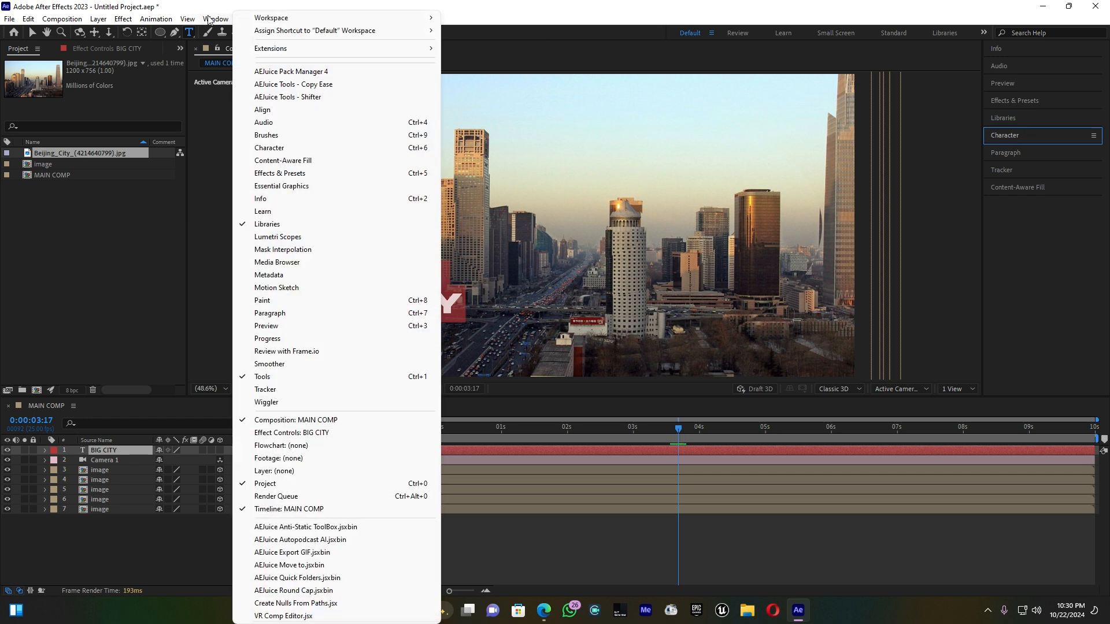
{"action": "left_click", "coordinate": [272, 109]}
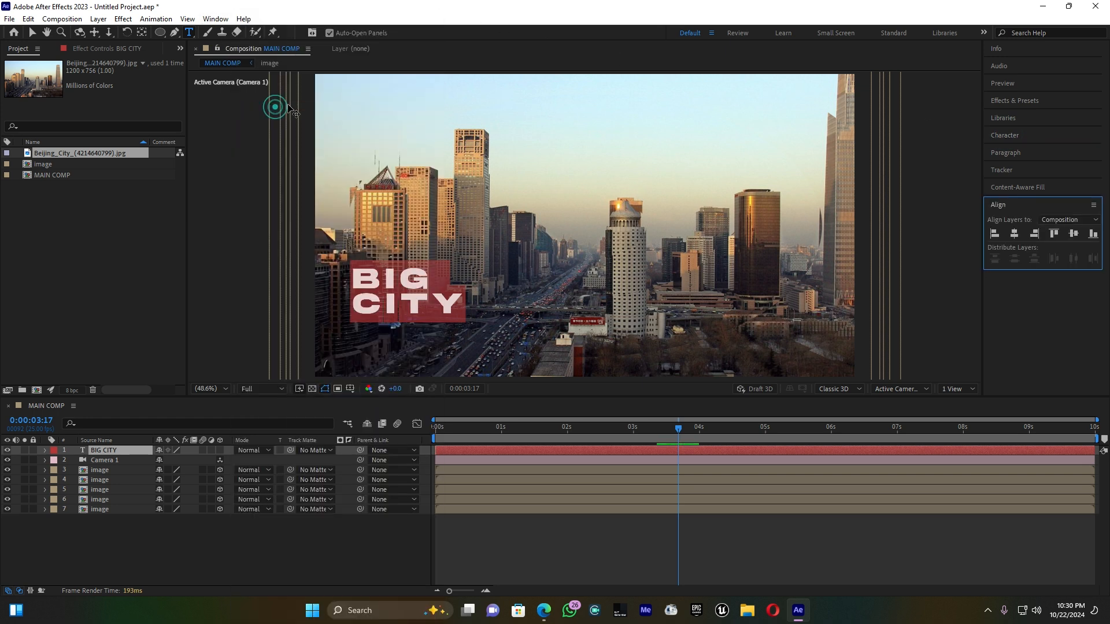
{"action": "left_click", "coordinate": [995, 235]}
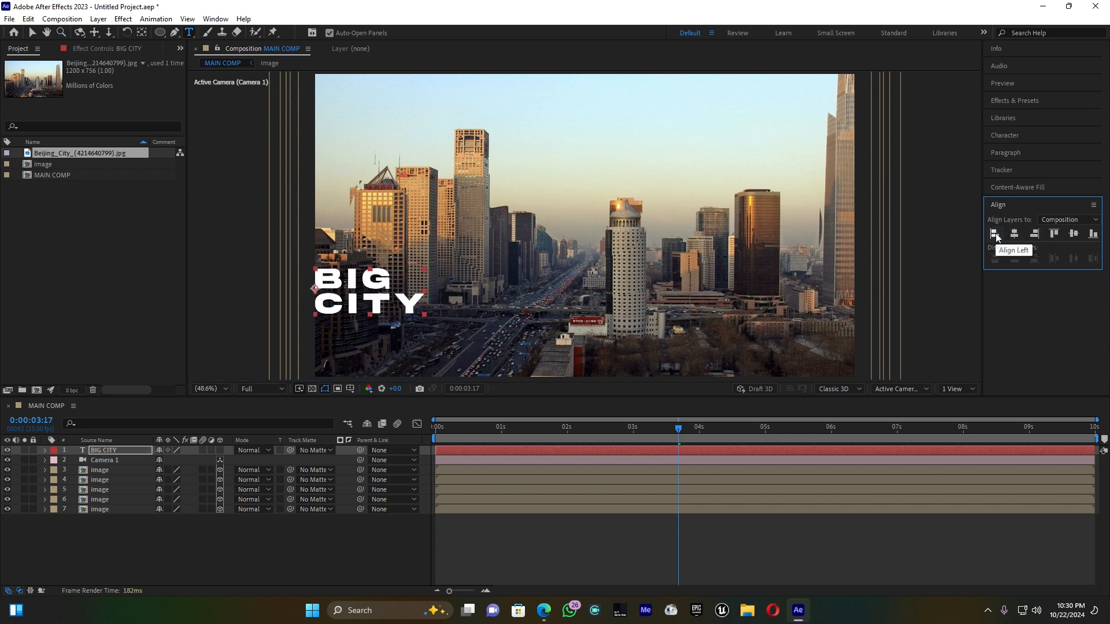
{"action": "left_click", "coordinate": [1013, 233]}
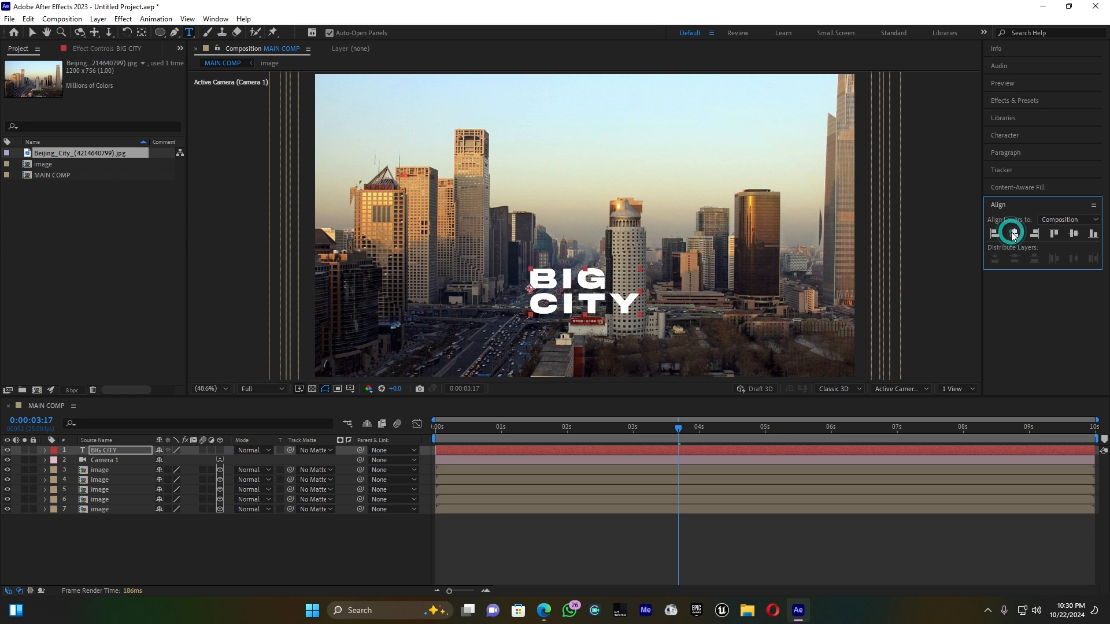
{"action": "left_click", "coordinate": [1074, 234]}
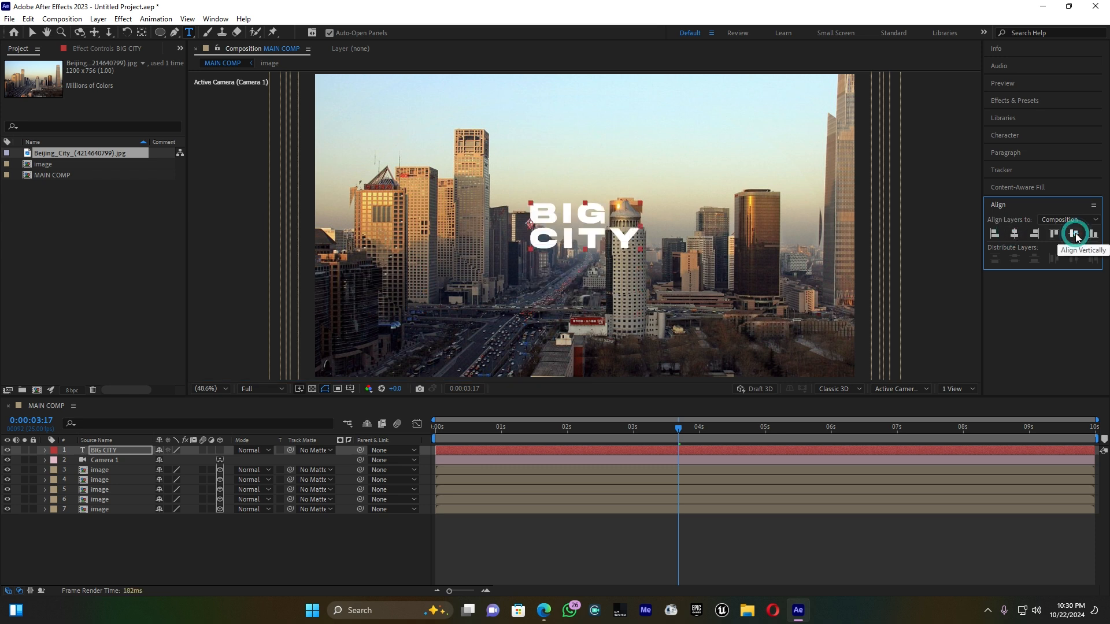
{"action": "left_click", "coordinate": [994, 233]}
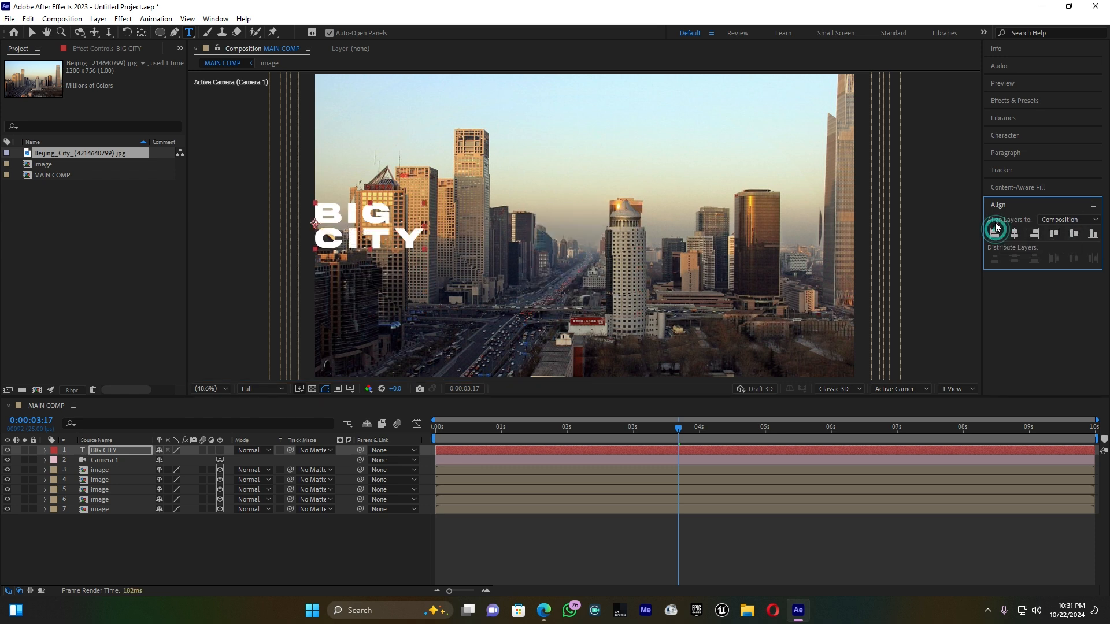
Move the BIG CITY text inward from the left edge and down into the lower-left part of the frame.
{"action": "left_click", "coordinate": [32, 32]}
{"action": "left_click", "coordinate": [391, 237]}
{"action": "left_click_drag", "start_coordinate": [390, 236], "coordinate": [435, 288]}
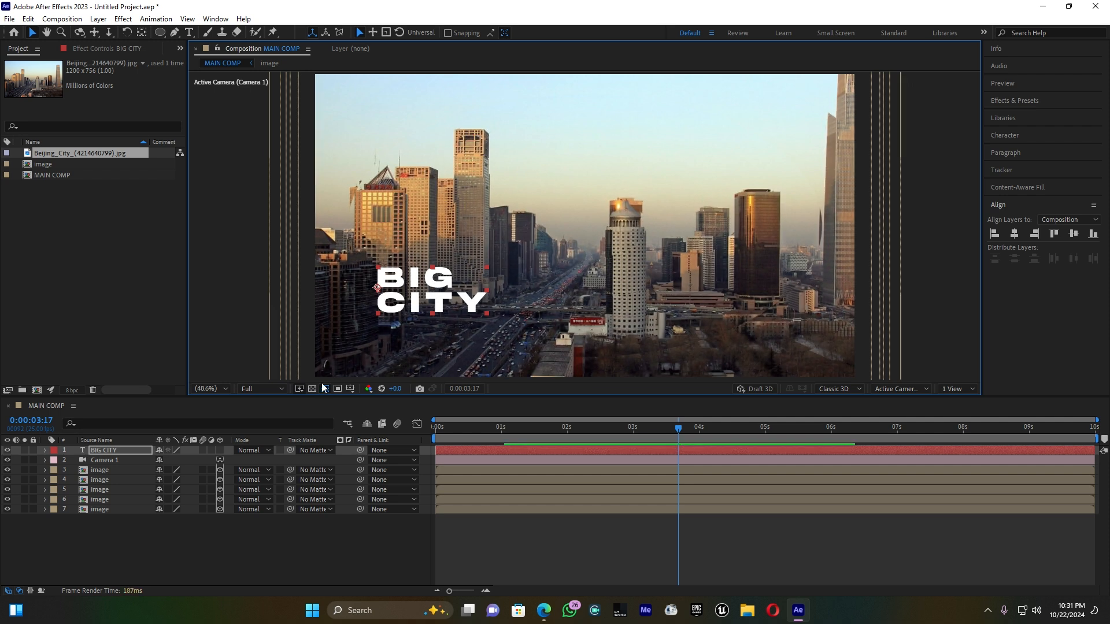
Make the BIG CITY layer 3D and move it right along X and up along Y, close to the frame's centre.
{"action": "left_click", "coordinate": [220, 450]}
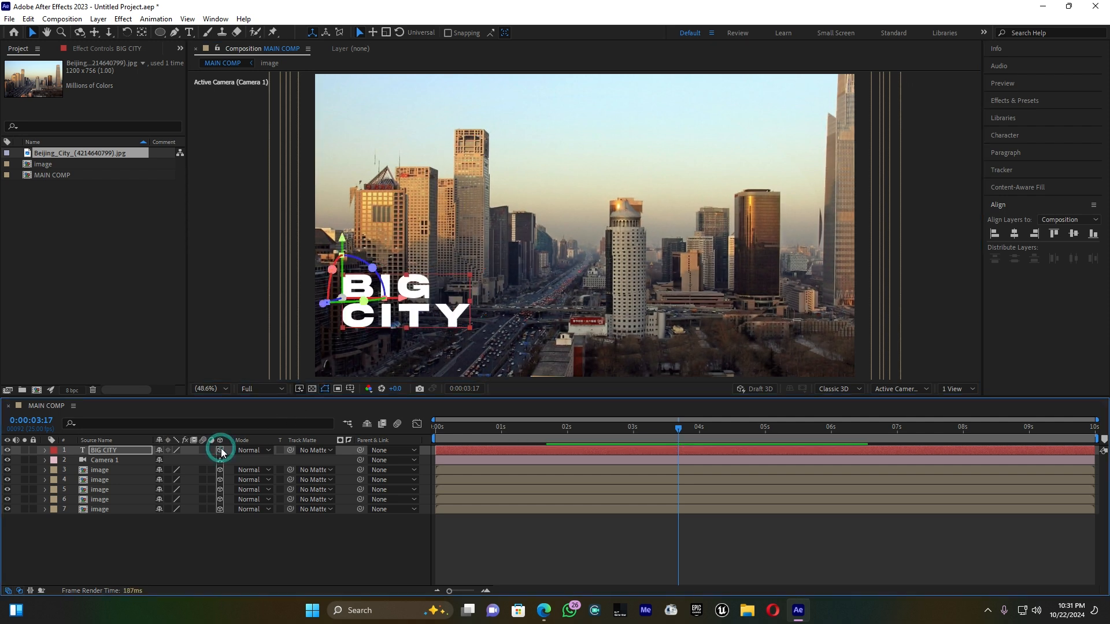
{"action": "left_click_drag", "start_coordinate": [405, 298], "coordinate": [526, 313]}
{"action": "left_click_drag", "start_coordinate": [466, 252], "coordinate": [466, 225]}
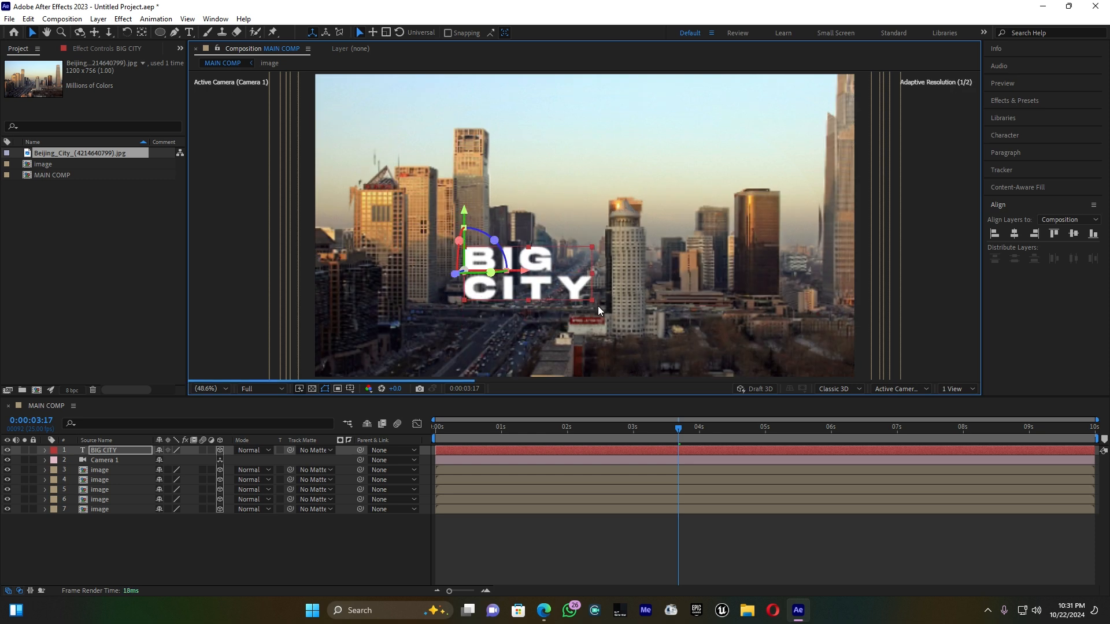
Switch to a two-view layout and push the BIG CITY text back along Z, into the gap between two of the image layers.
{"action": "left_click", "coordinate": [956, 389]}
{"action": "left_click", "coordinate": [963, 412]}
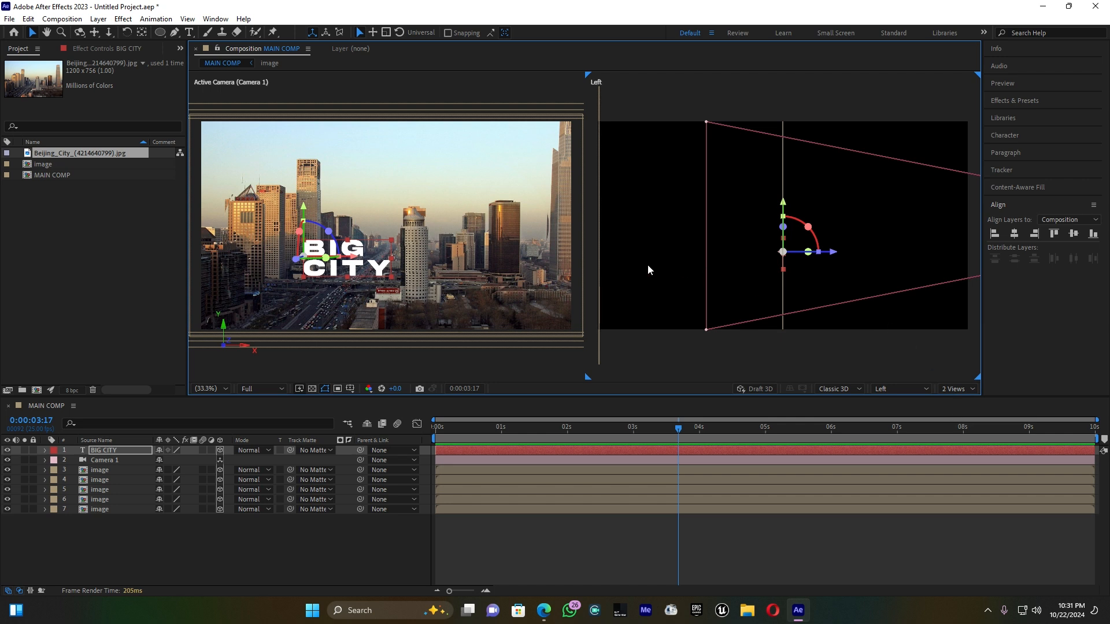
{"action": "scroll", "coordinate": [648, 266], "scroll_direction": "down", "scroll_amount": 3}
{"action": "scroll", "coordinate": [651, 267], "scroll_direction": "down", "scroll_amount": 1}
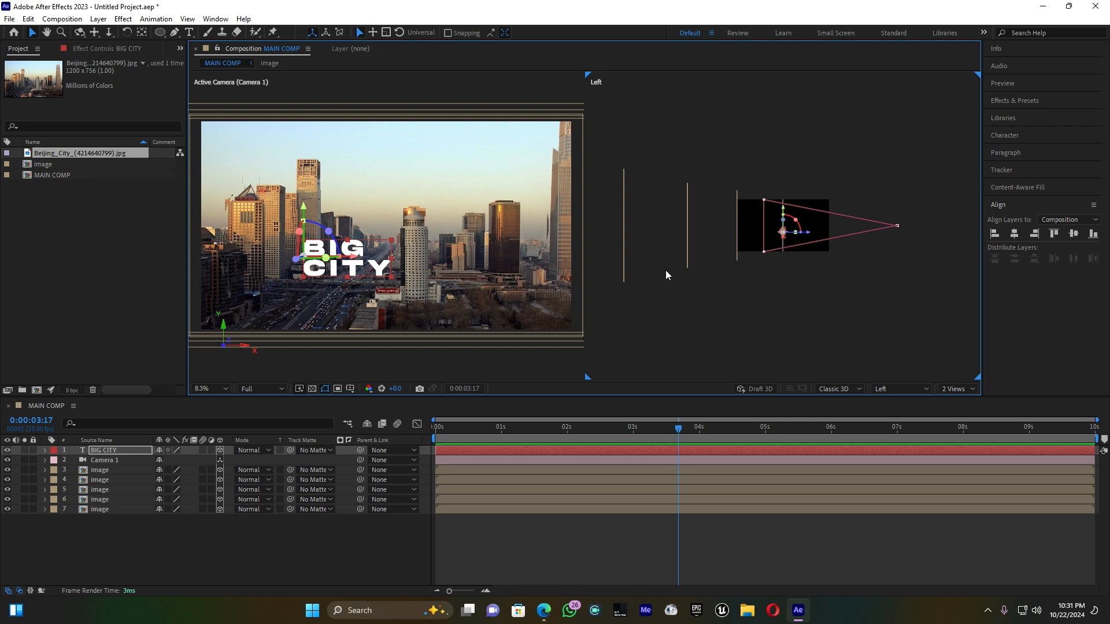
{"action": "left_click_drag", "start_coordinate": [802, 231], "coordinate": [732, 236]}
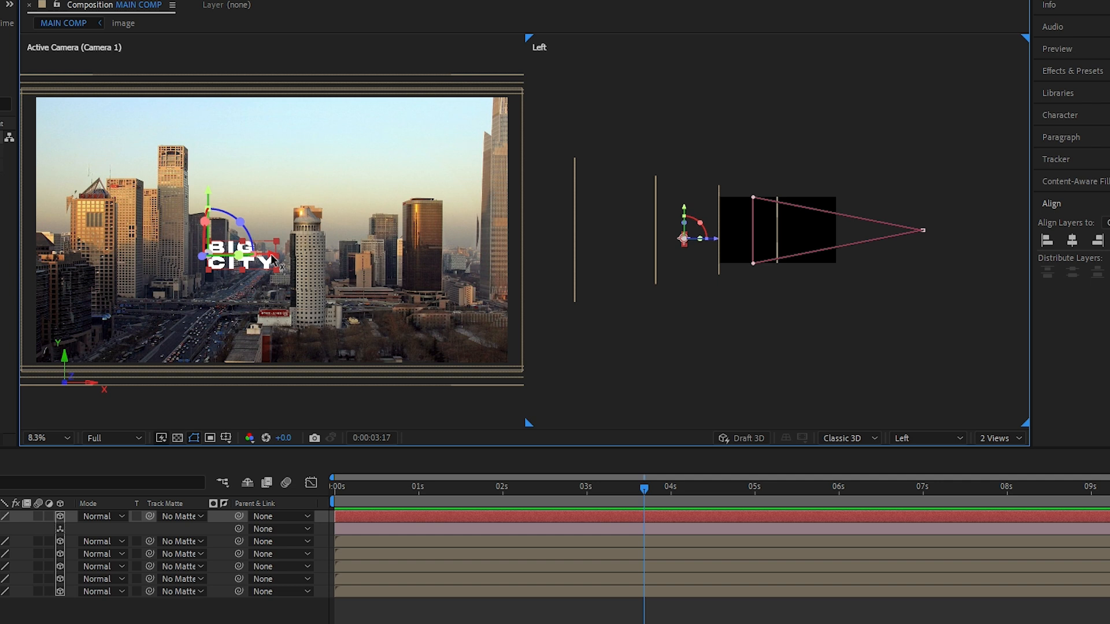
Move the BIG CITY text left along X and down along Y in the camera view, to a position of about X 55 and Y 811.
{"action": "left_click_drag", "start_coordinate": [372, 245], "coordinate": [319, 251]}
{"action": "left_click_drag", "start_coordinate": [277, 196], "coordinate": [273, 213]}
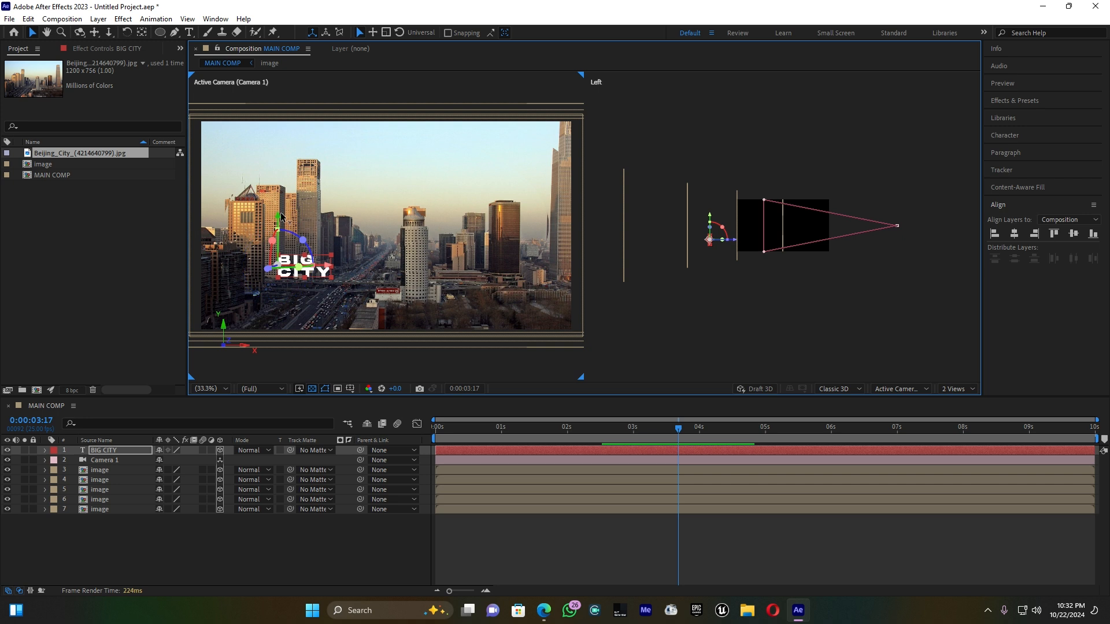
{"action": "mouse_move", "coordinate": [279, 215]}
{"action": "left_mouse_down"}
{"action": "mouse_move", "coordinate": [278, 247]}
{"action": "mouse_move", "coordinate": [279, 215]}
{"action": "left_mouse_up"}
{"action": "mouse_move", "coordinate": [327, 266]}
{"action": "left_mouse_down"}
{"action": "mouse_move", "coordinate": [286, 265]}
{"action": "mouse_move", "coordinate": [340, 265]}
{"action": "left_mouse_up"}
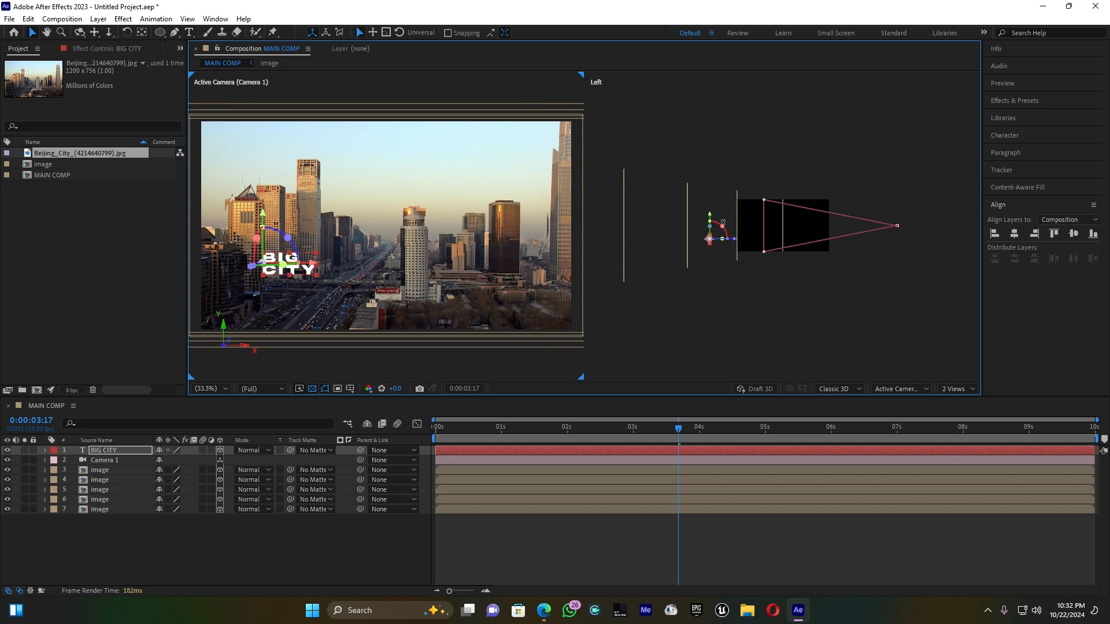
Return to a single camera view fitted up to 100% and preview the composition from the start.
{"action": "left_click", "coordinate": [948, 387]}
{"action": "left_click", "coordinate": [950, 403]}
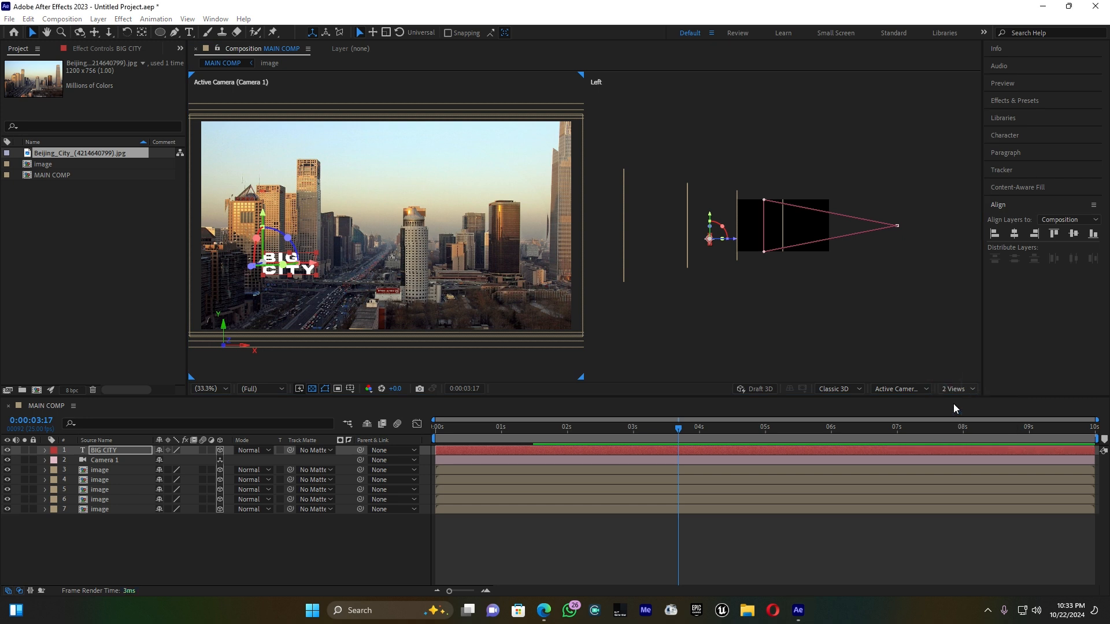
{"action": "left_click", "coordinate": [220, 387]}
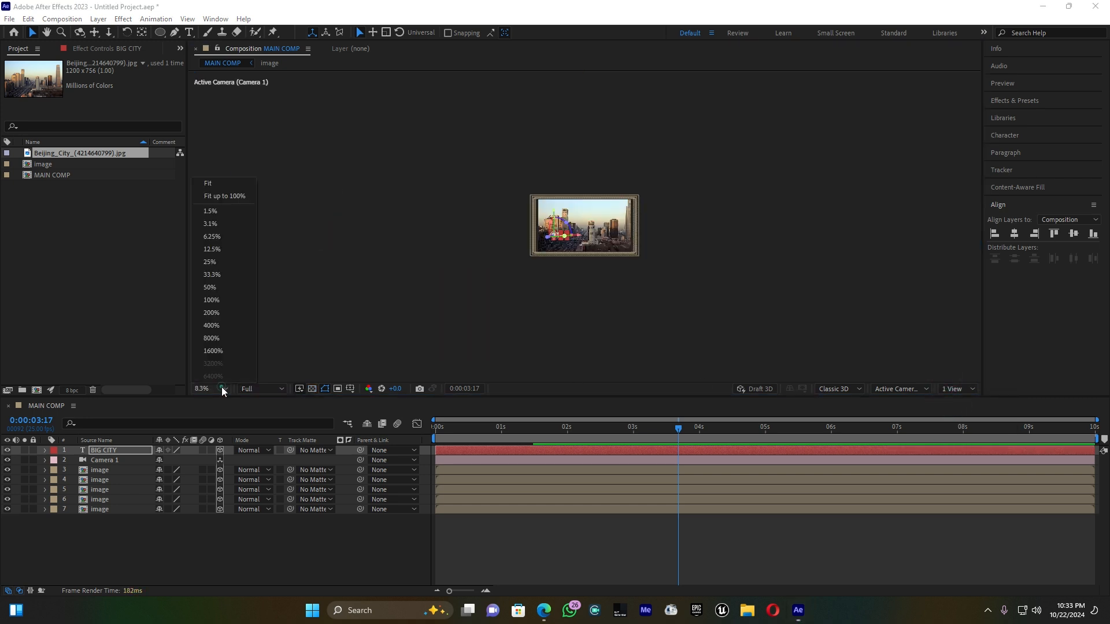
{"action": "left_click", "coordinate": [221, 196]}
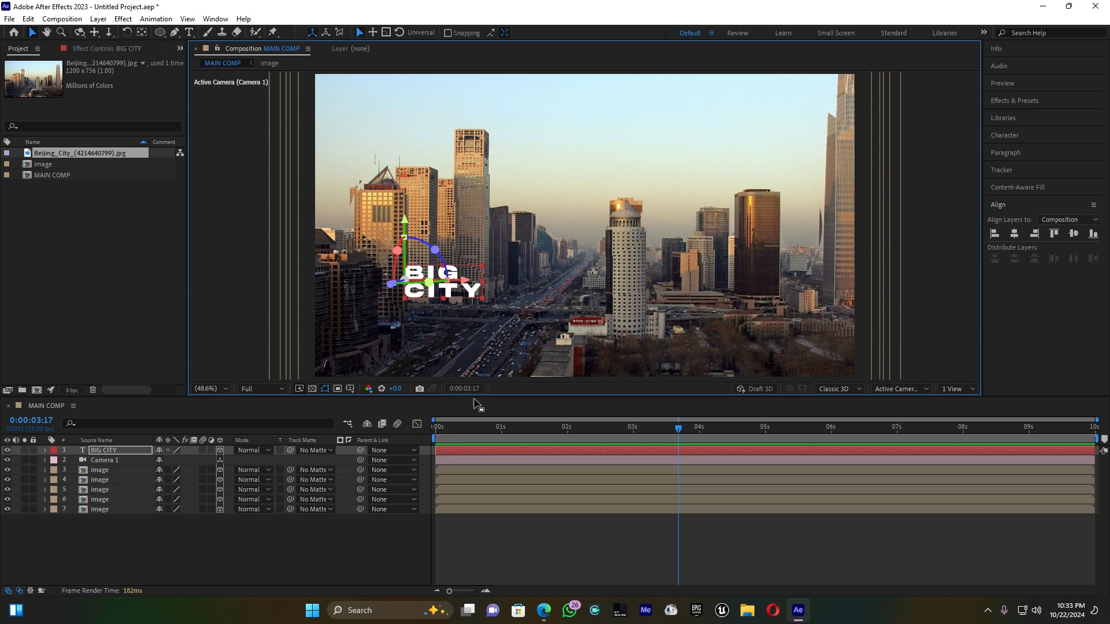
{"action": "left_click_drag", "start_coordinate": [456, 427], "coordinate": [562, 426]}
{"action": "key", "text": "space"}
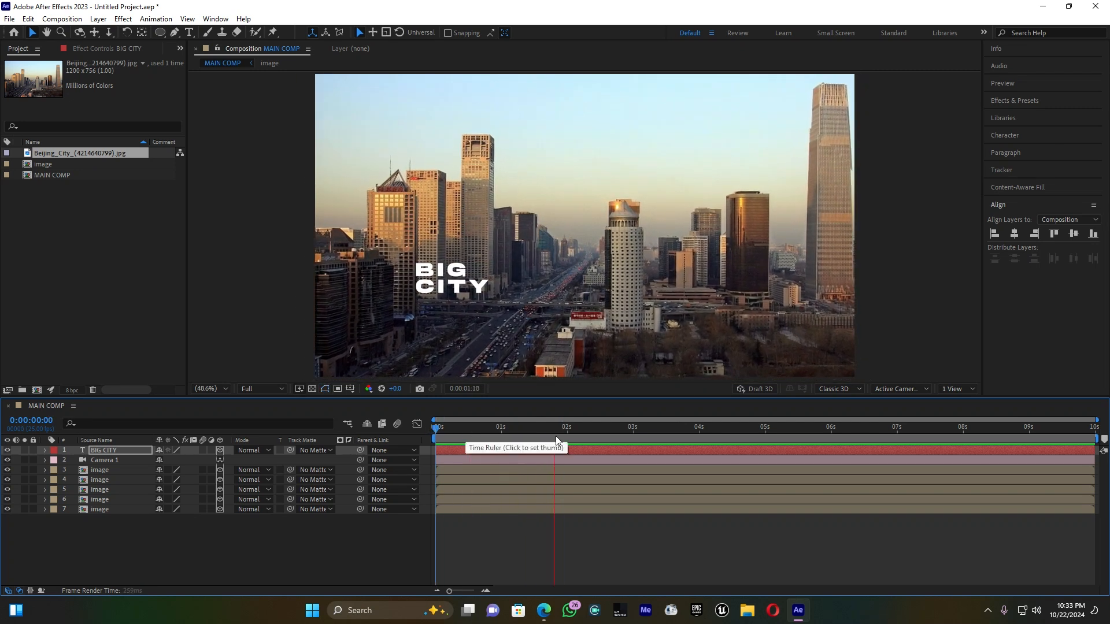
Keyframe the BIG CITY layer's Position at 0:00:02:23, then set its X position to 426.1 at 0:00:00:01 and preview the slide.
{"action": "left_click", "coordinate": [599, 451]}
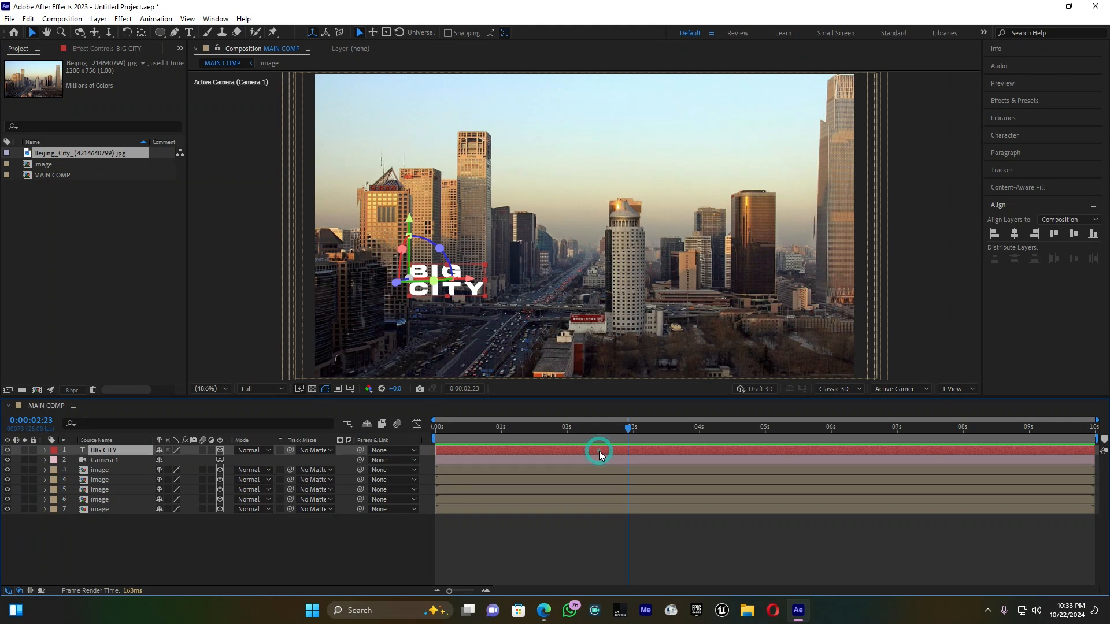
{"action": "key", "text": "p"}
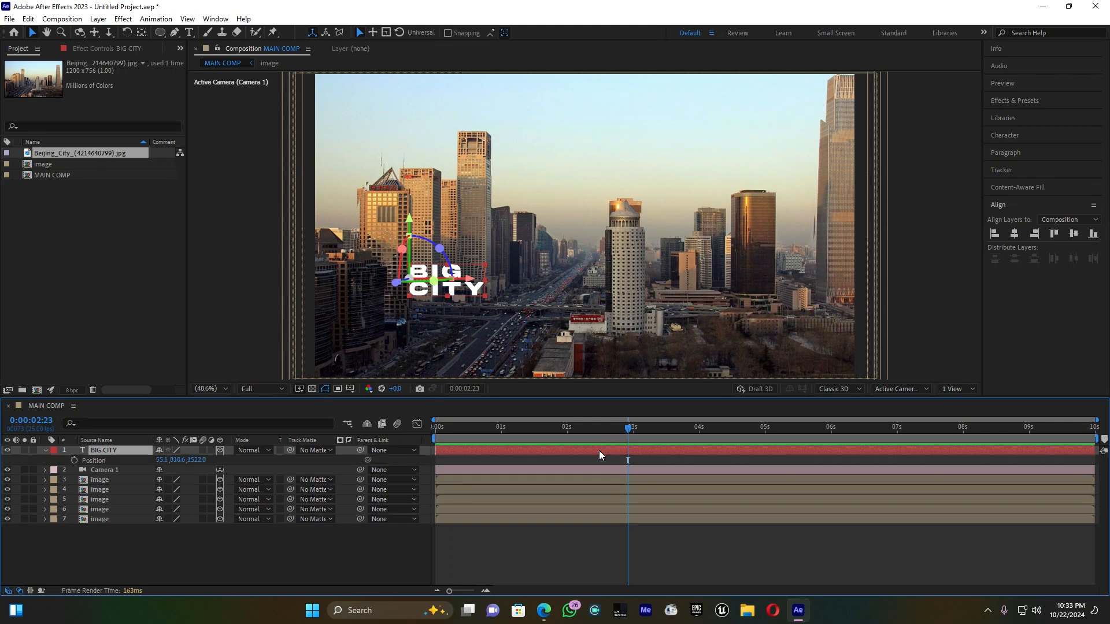
{"action": "left_click", "coordinate": [74, 460]}
{"action": "left_click_drag", "start_coordinate": [546, 427], "coordinate": [439, 440]}
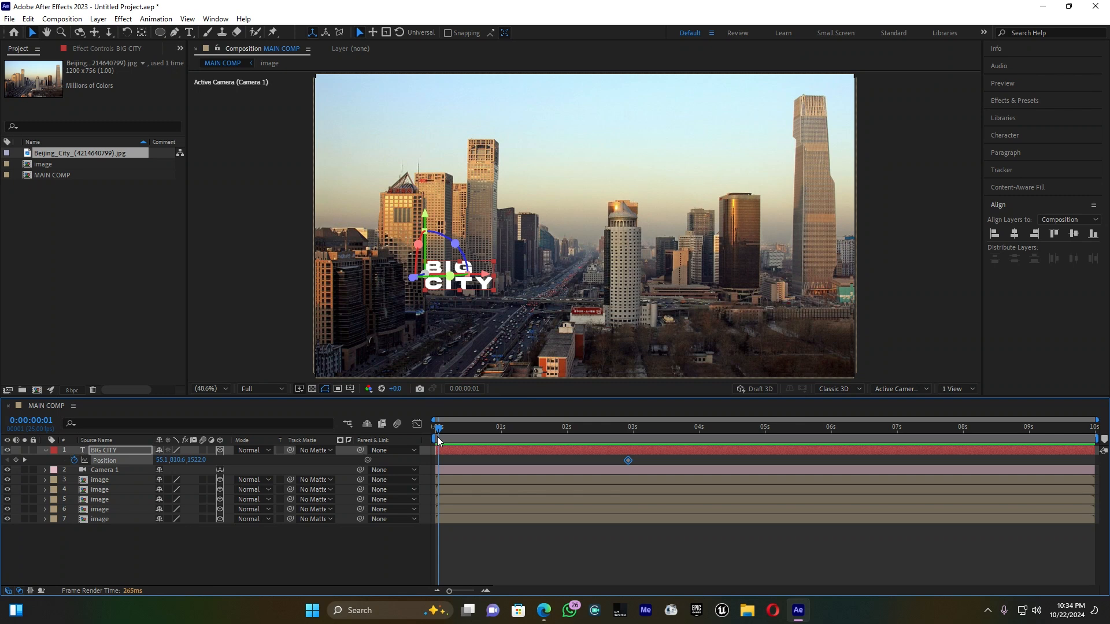
{"action": "left_click_drag", "start_coordinate": [175, 460], "coordinate": [363, 450]}
{"action": "key", "text": "ctrl+z"}
{"action": "key", "text": "space"}
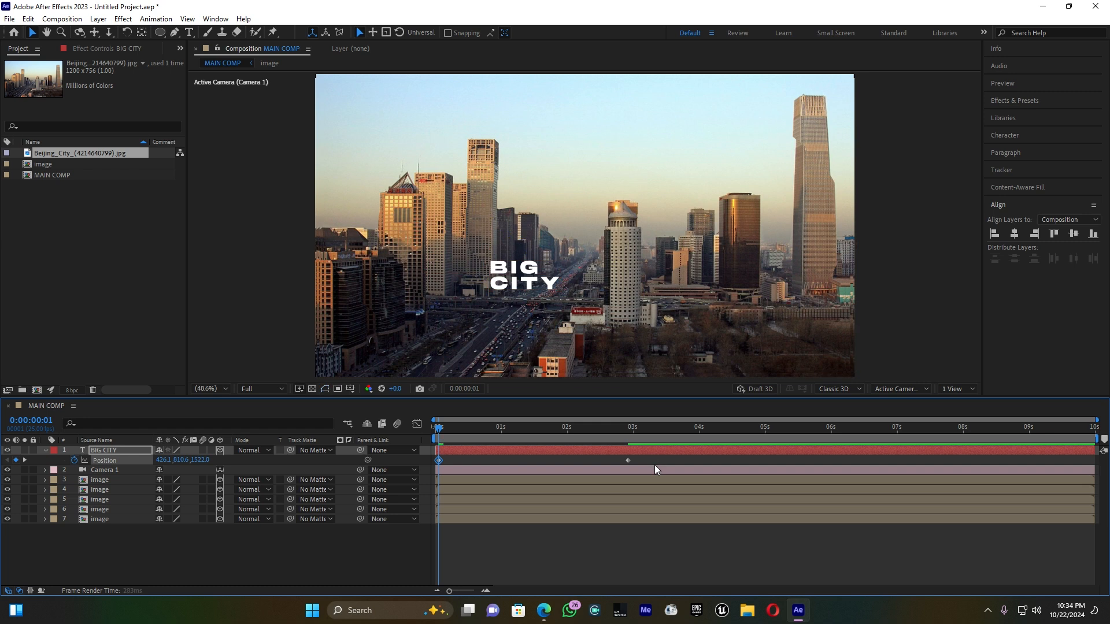
Bring the BIG CITY layer's last Position keyframe forward to just after 2 seconds and apply Easy Ease to both keyframes.
{"action": "left_click_drag", "start_coordinate": [627, 461], "coordinate": [441, 466]}
{"action": "right_click", "coordinate": [440, 460]}
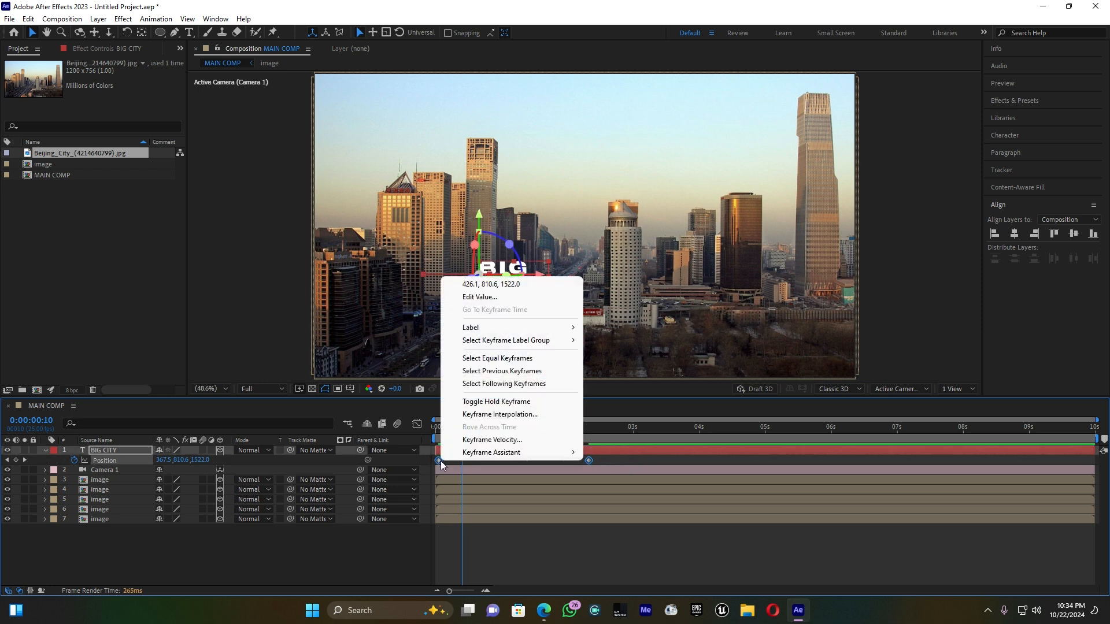
{"action": "mouse_move", "coordinate": [519, 455]}
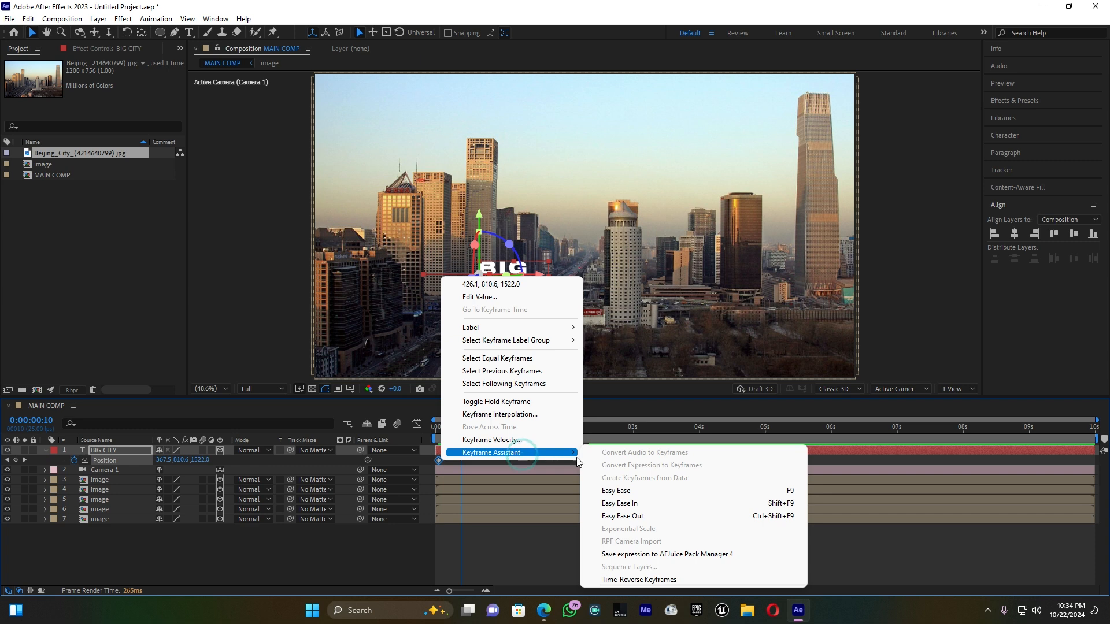
{"action": "left_click", "coordinate": [648, 491]}
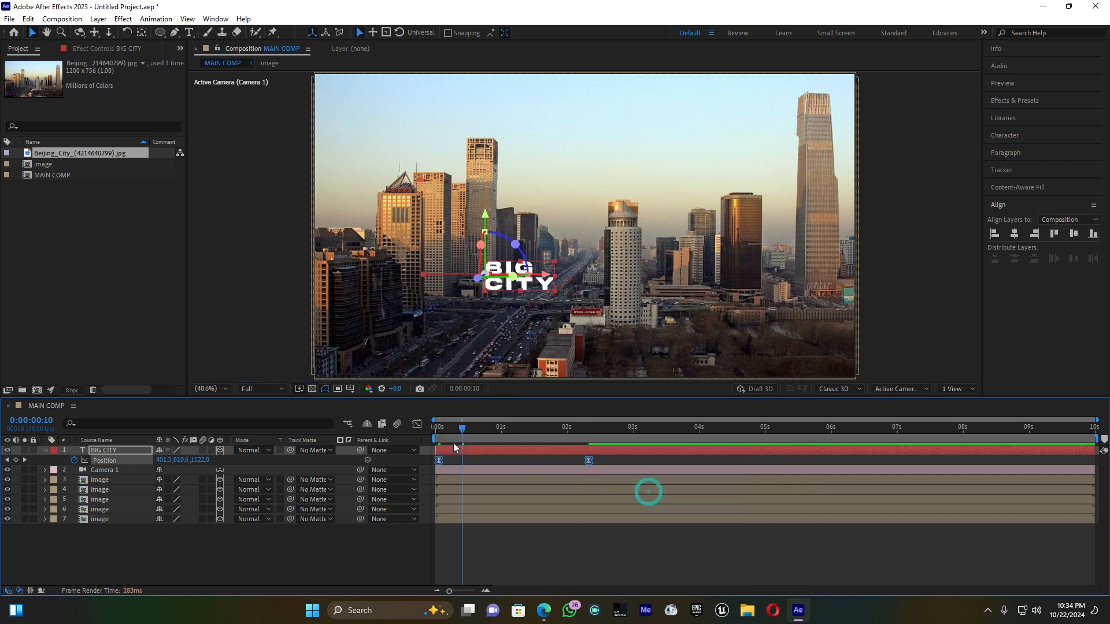
Reshape the Position speed graph with the end keyframe's influence stretched towards the start, for a fast start and long slowdown, and preview it.
{"action": "left_click", "coordinate": [418, 424]}
{"action": "left_click_drag", "start_coordinate": [615, 547], "coordinate": [474, 495]}
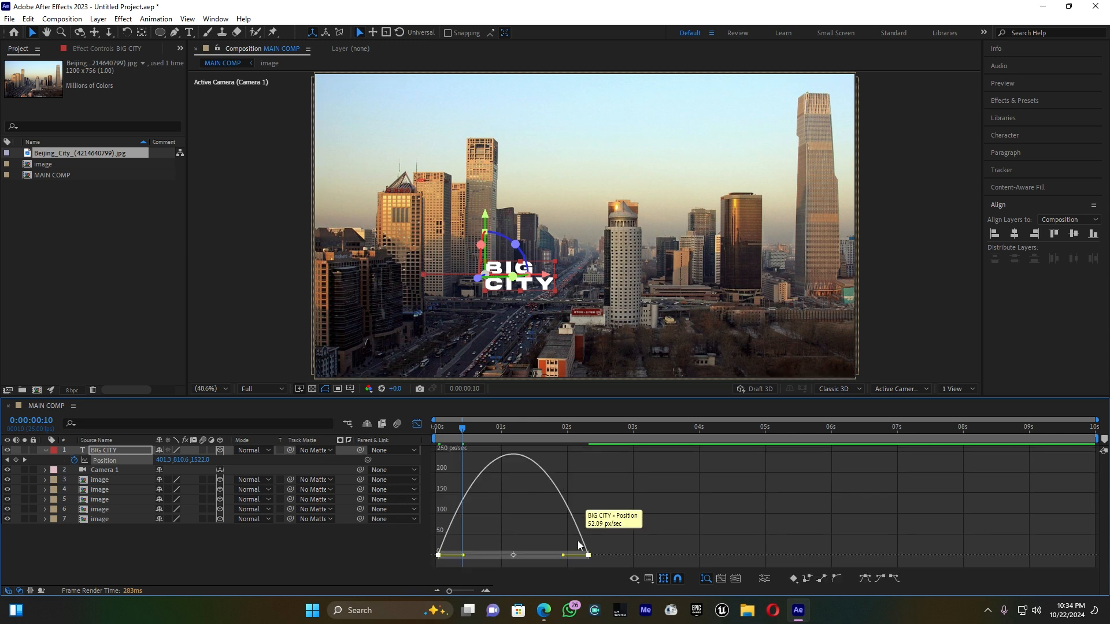
{"action": "left_click_drag", "start_coordinate": [551, 556], "coordinate": [446, 556]}
{"action": "left_click", "coordinate": [417, 424]}
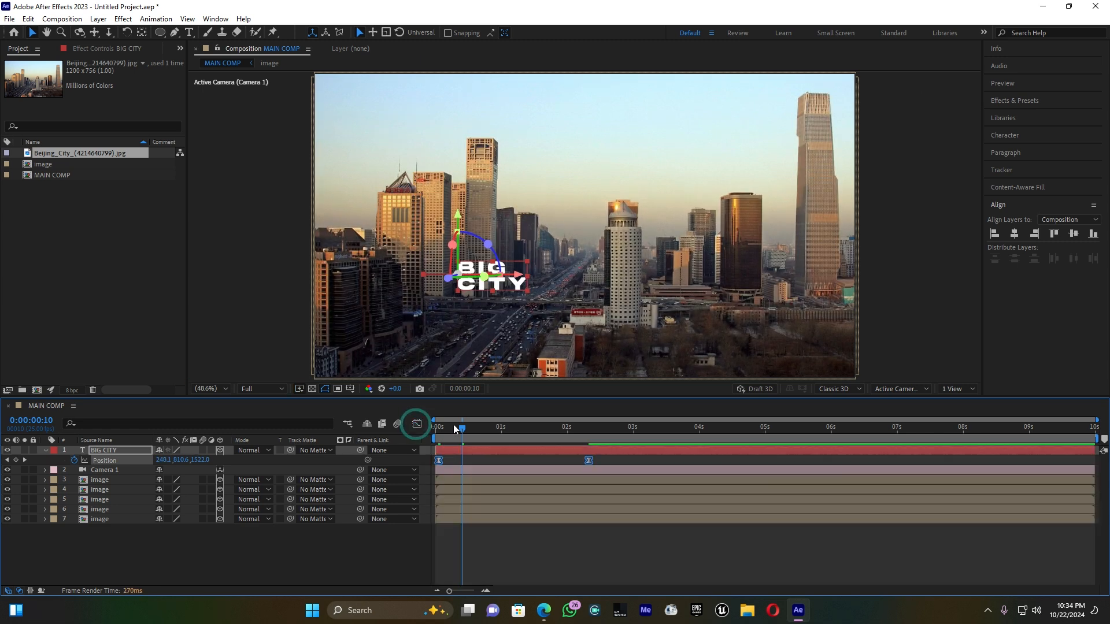
{"action": "left_click_drag", "start_coordinate": [463, 427], "coordinate": [436, 429]}
{"action": "key", "text": "space"}
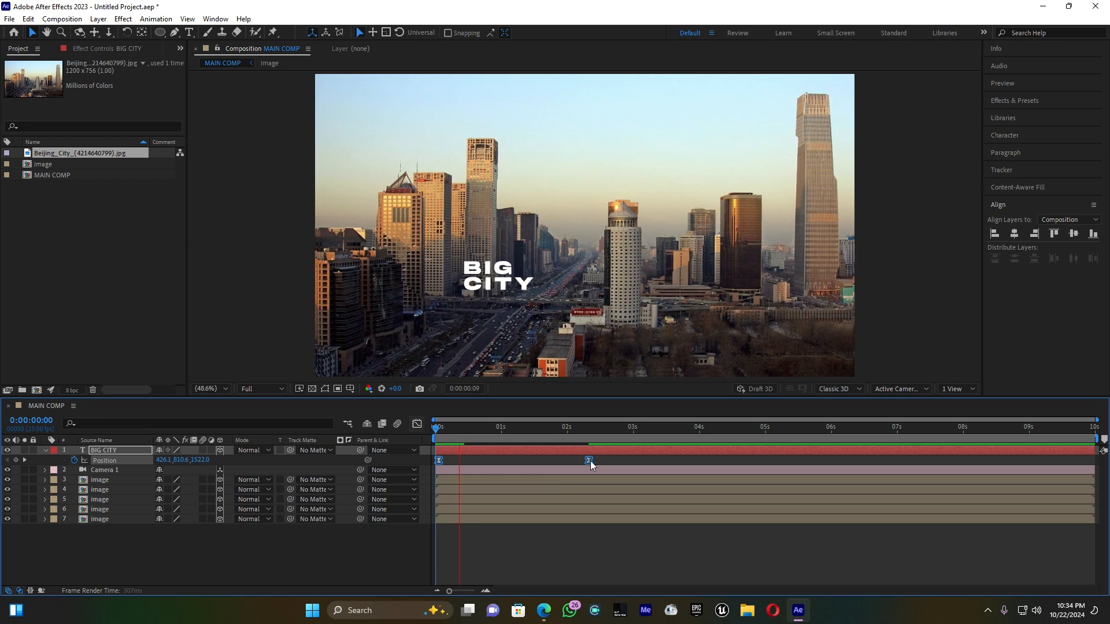
Shorten the BIG CITY slide by moving its last Position keyframe to about 1 second, and preview the result.
{"action": "left_click_drag", "start_coordinate": [587, 461], "coordinate": [499, 465]}
{"action": "key", "text": "ctrl+z"}
{"action": "left_click", "coordinate": [606, 460]}
{"action": "left_click_drag", "start_coordinate": [458, 428], "coordinate": [412, 428]}
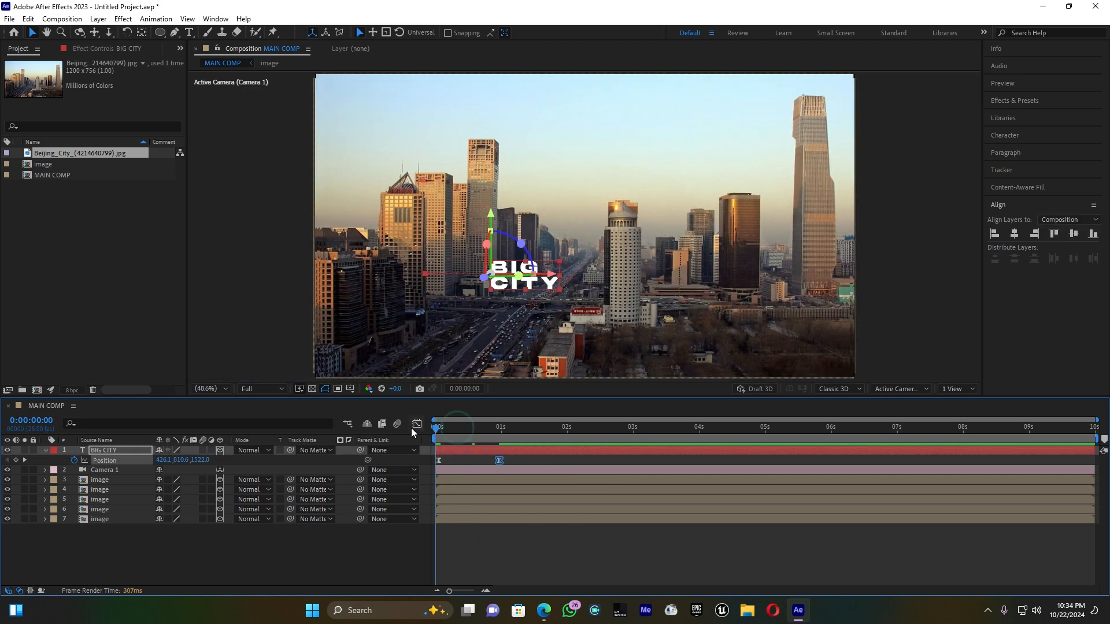
{"action": "key", "text": "space"}
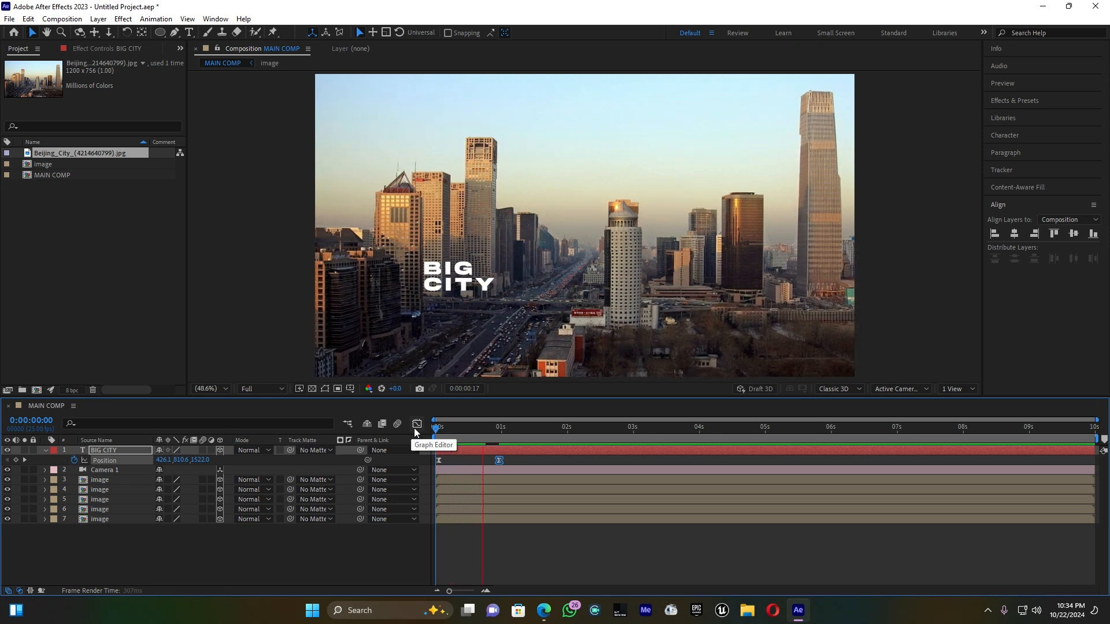
{"action": "key", "text": "space"}
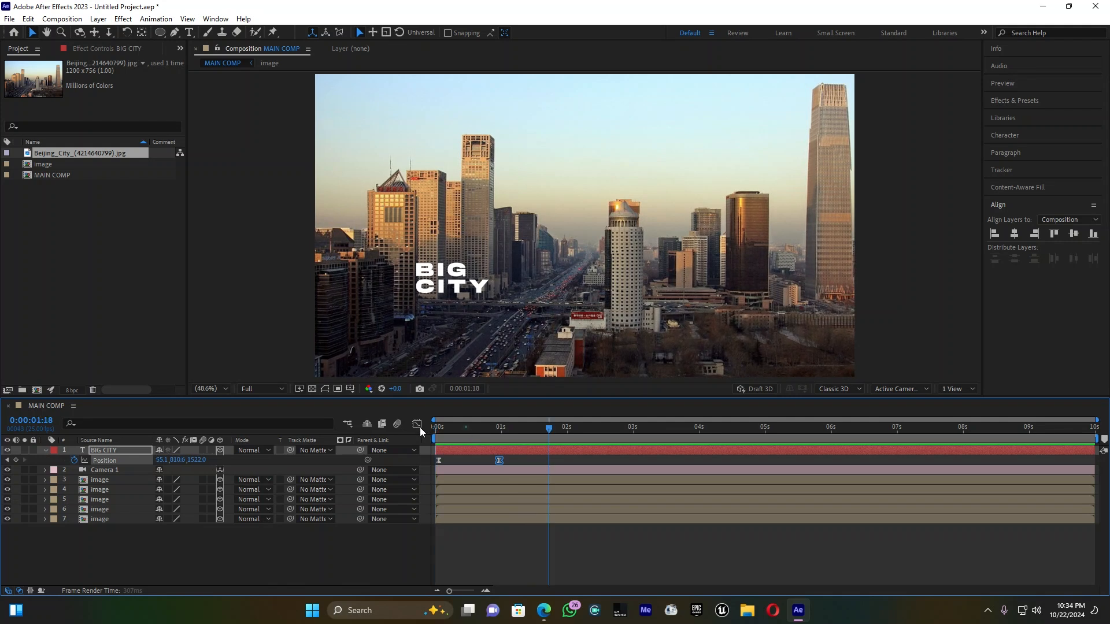
{"action": "left_click_drag", "start_coordinate": [466, 427], "coordinate": [420, 428]}
{"action": "key", "text": "space"}
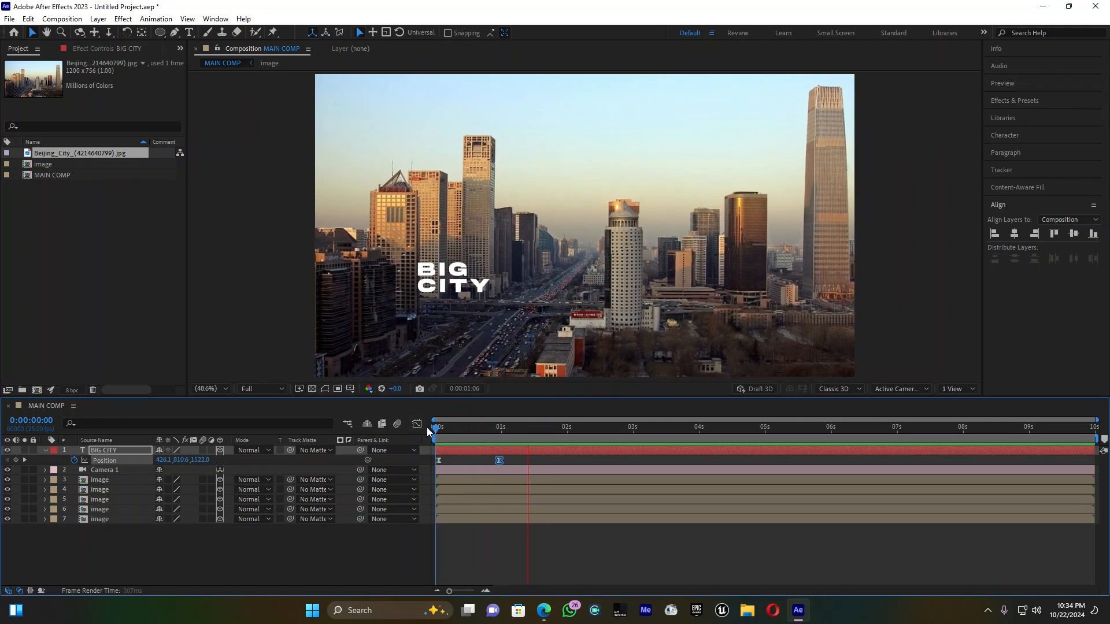
{"action": "key", "text": "space"}
Move the BIG CITY layer's last Position keyframe to about 1.3 seconds and preview the slide again.
{"action": "left_click_drag", "start_coordinate": [500, 460], "coordinate": [520, 460]}
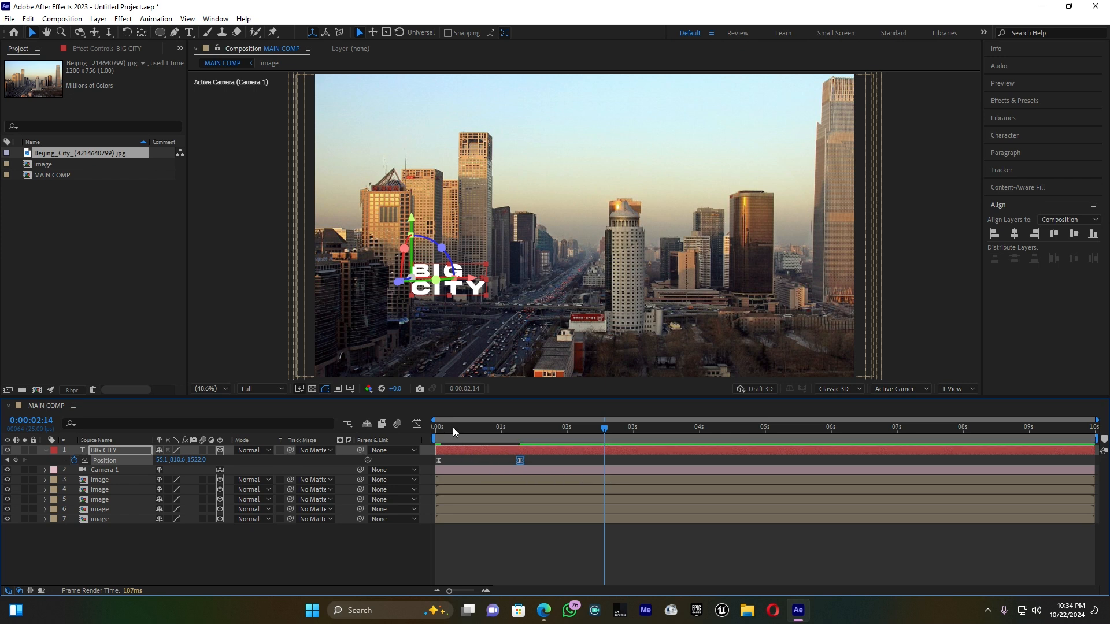
{"action": "left_click_drag", "start_coordinate": [452, 427], "coordinate": [423, 438]}
{"action": "key", "text": "space"}
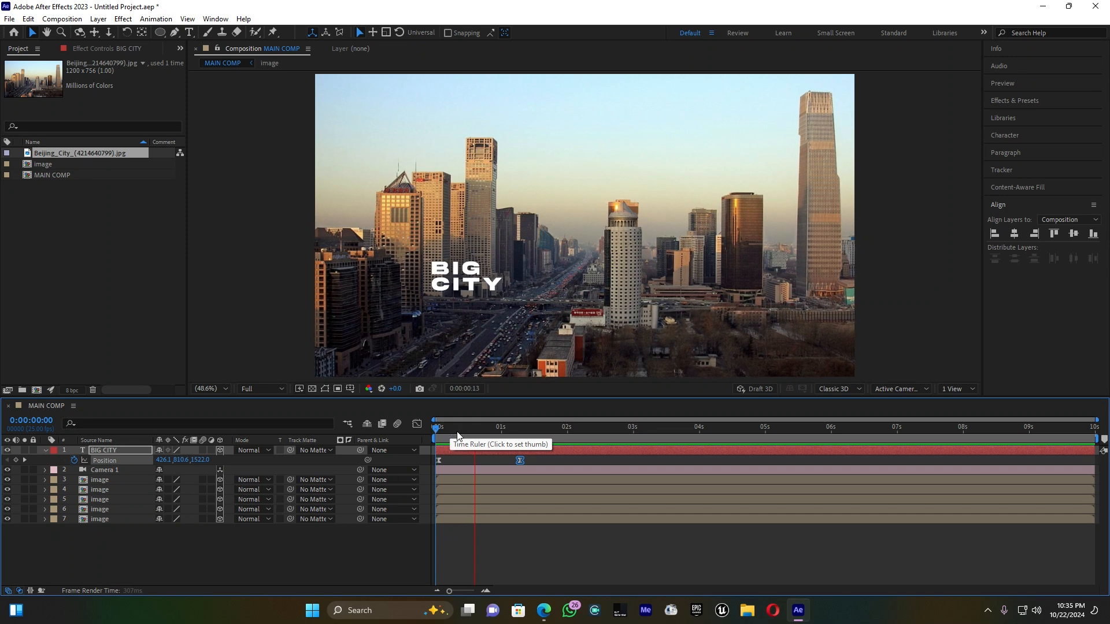
{"action": "key", "text": "space"}
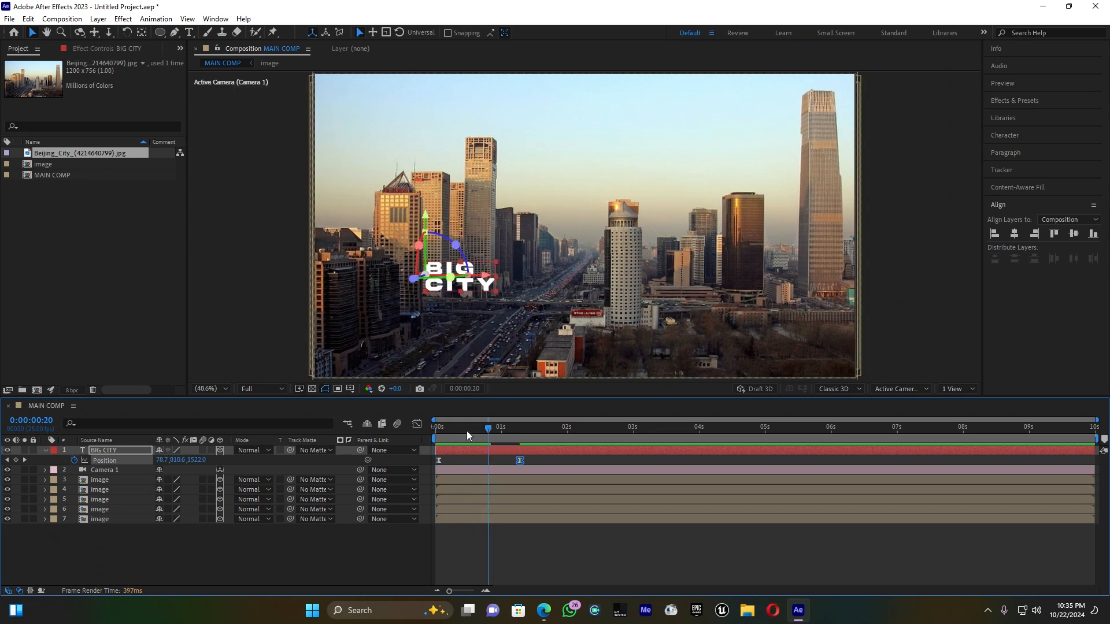
Set an Opacity keyframe of 100% on the BIG CITY layer at 0:00:00:04.
{"action": "left_click_drag", "start_coordinate": [483, 428], "coordinate": [445, 427]}
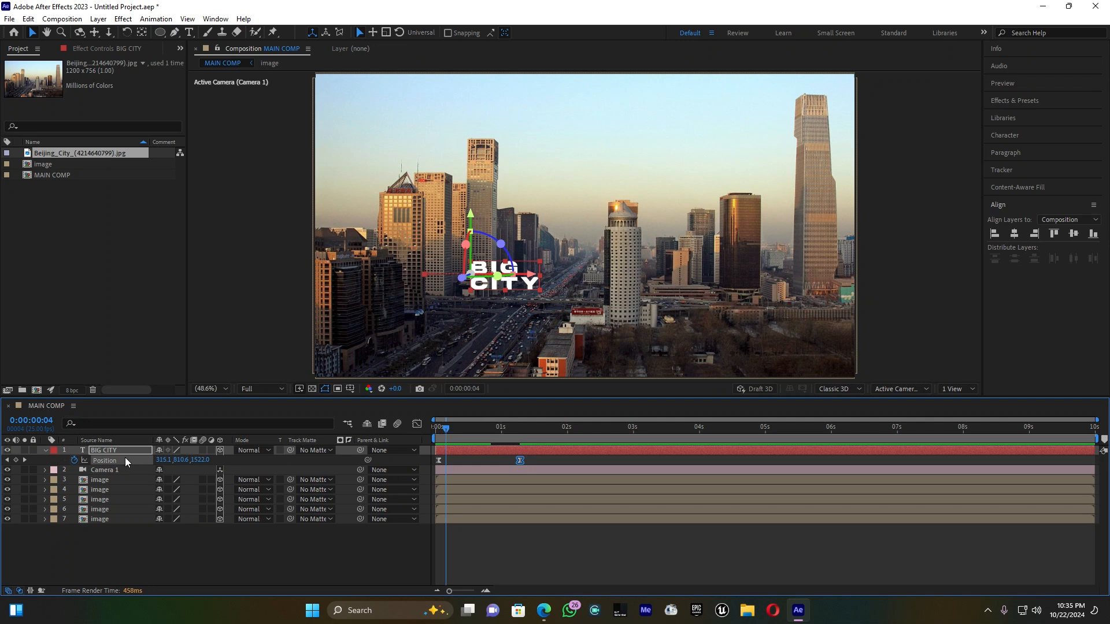
{"action": "key", "text": "End"}
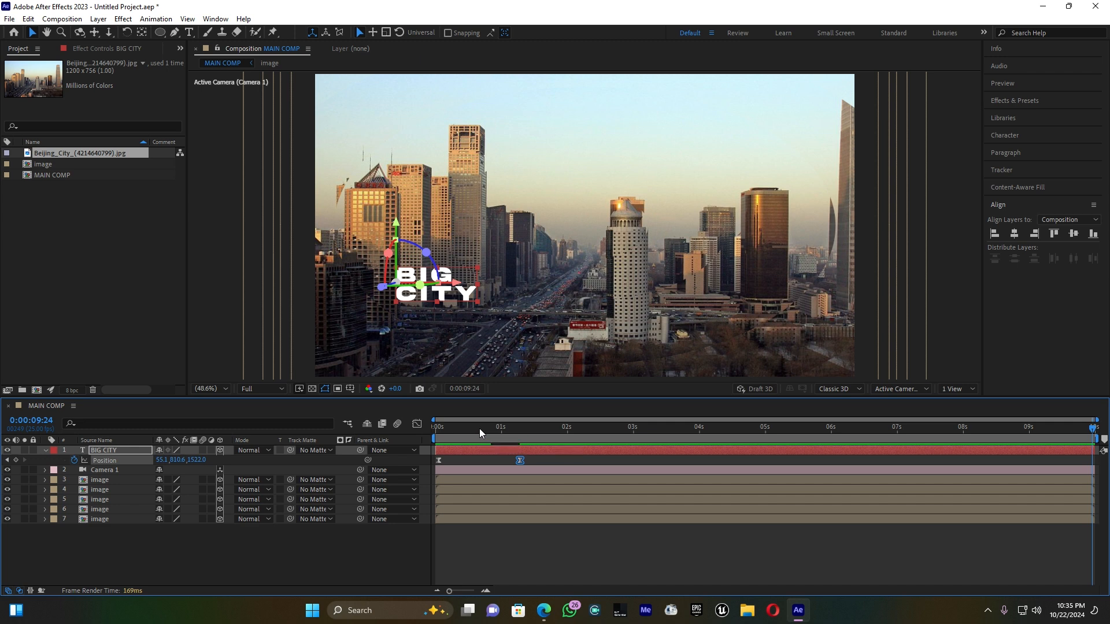
{"action": "left_click_drag", "start_coordinate": [480, 429], "coordinate": [445, 430]}
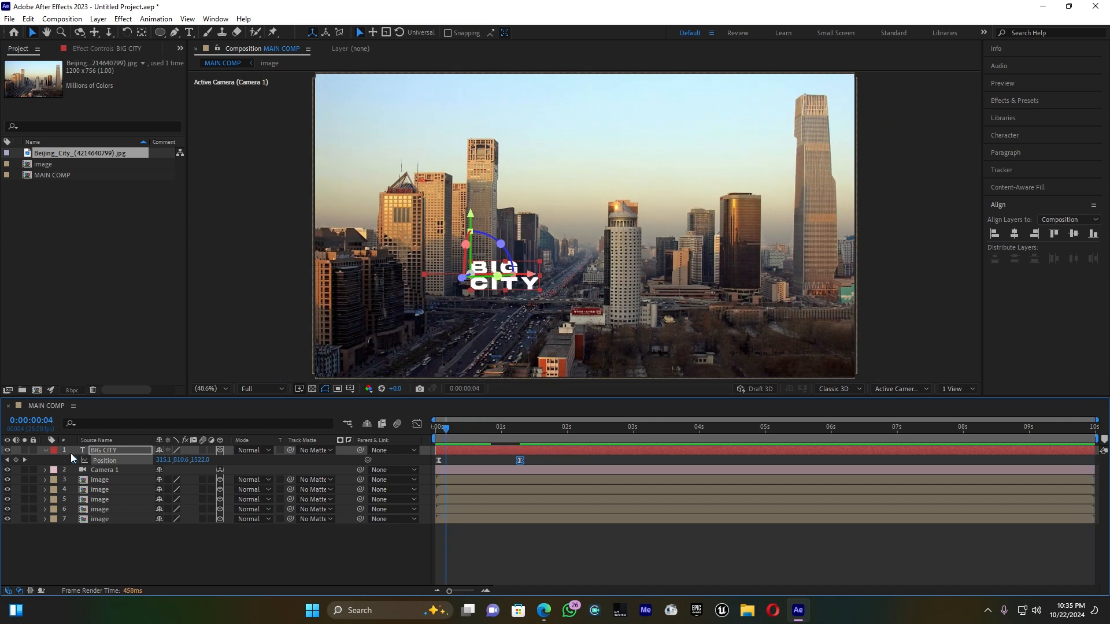
{"action": "left_click", "coordinate": [45, 450]}
{"action": "left_click", "coordinate": [45, 450]}
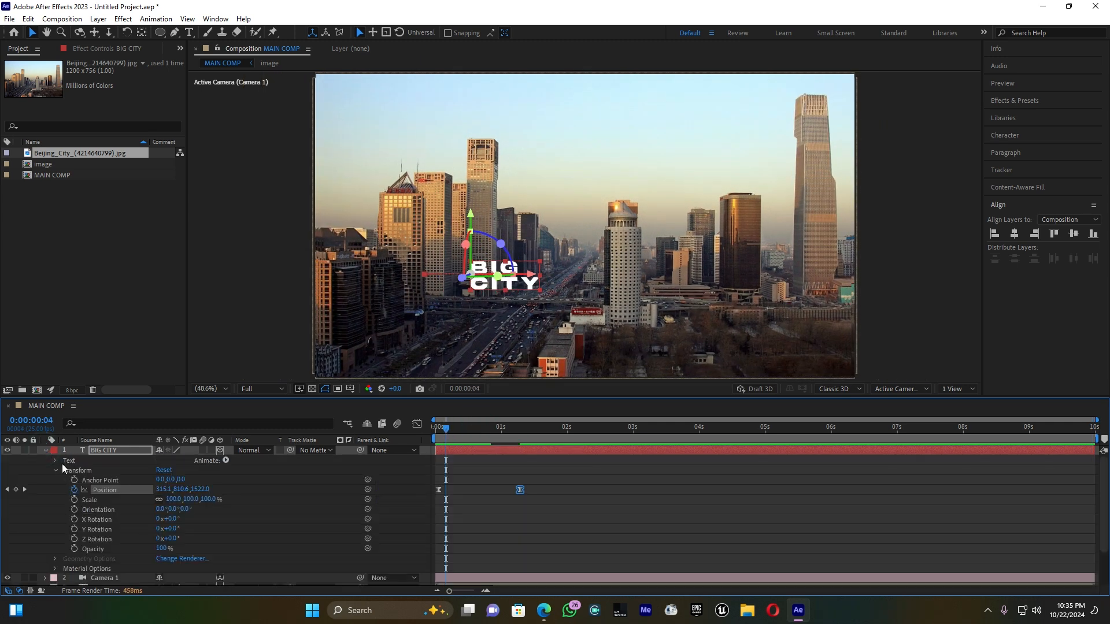
{"action": "left_click", "coordinate": [57, 601]}
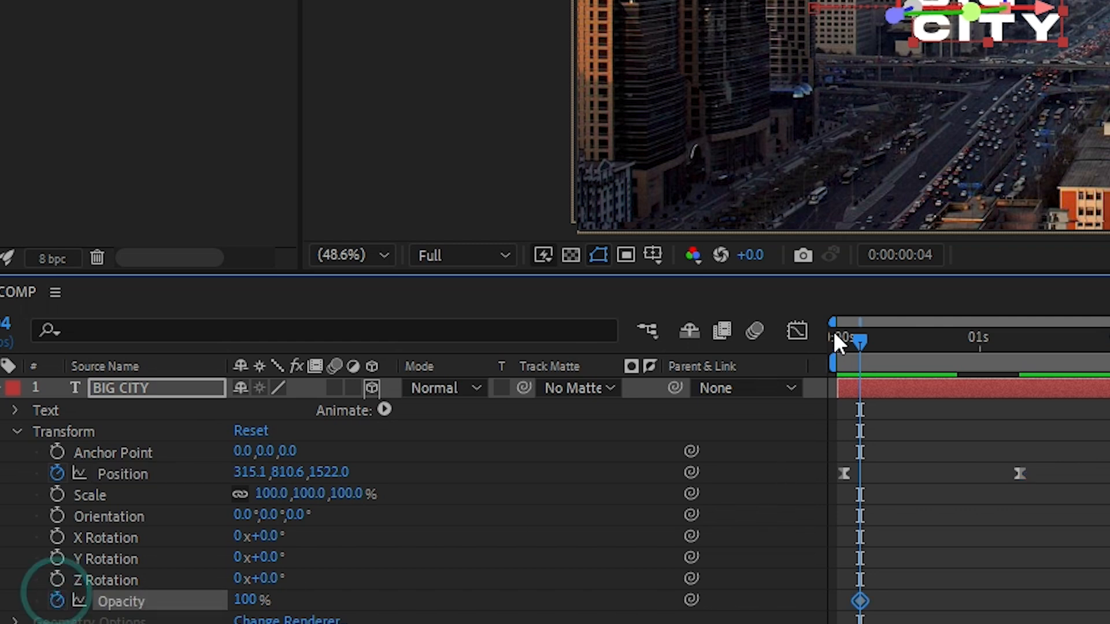
Set the BIG CITY layer's Opacity to 0% at 0:00:00:01, collapse its properties and preview the fade-in.
{"action": "left_click_drag", "start_coordinate": [853, 337], "coordinate": [835, 345]}
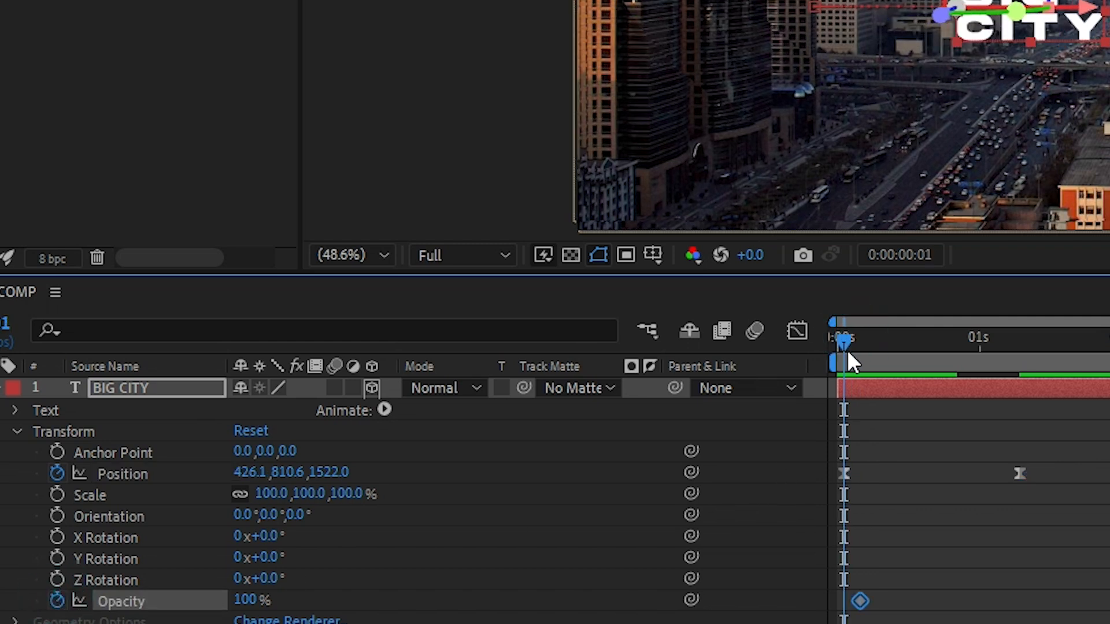
{"action": "left_click", "coordinate": [244, 601]}
{"action": "type", "text": "0"}
{"action": "key", "text": "Return"}
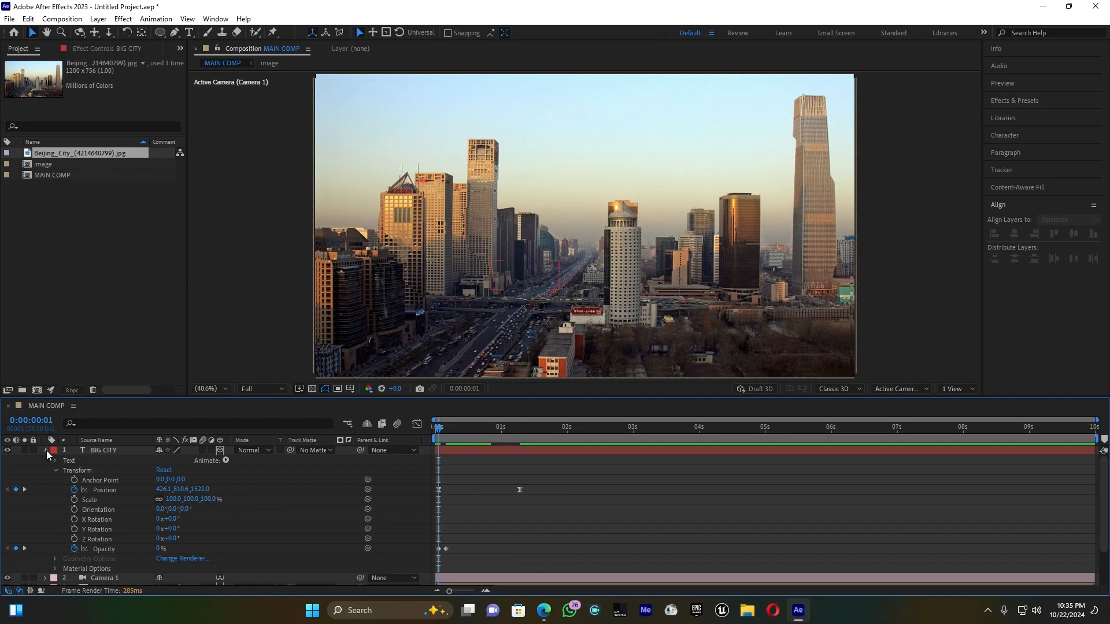
{"action": "left_click", "coordinate": [46, 450]}
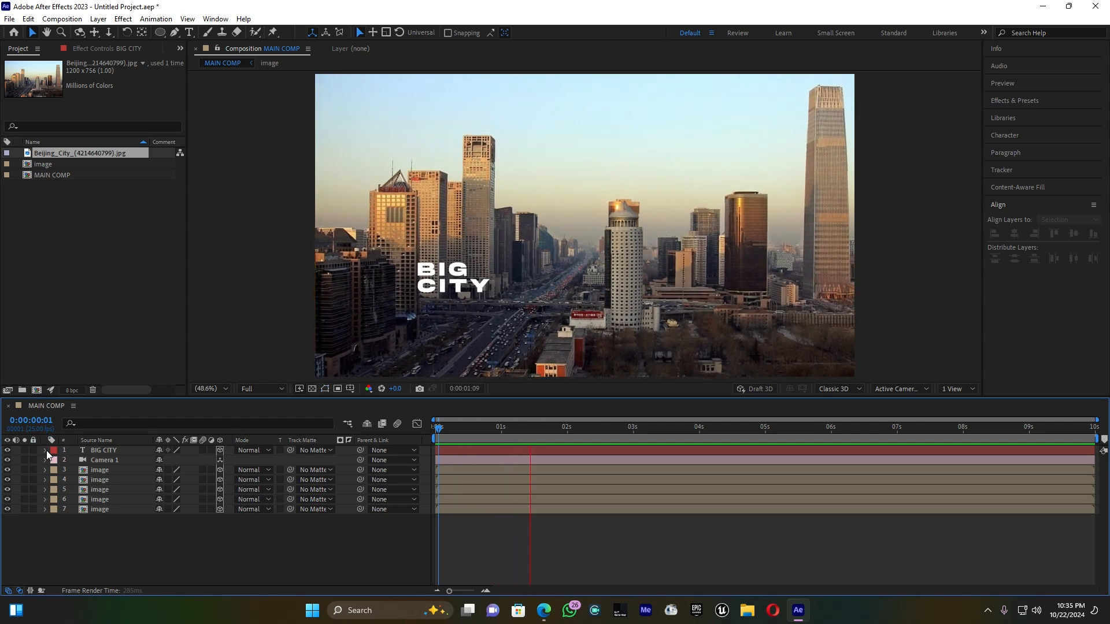
{"action": "key", "text": "space"}
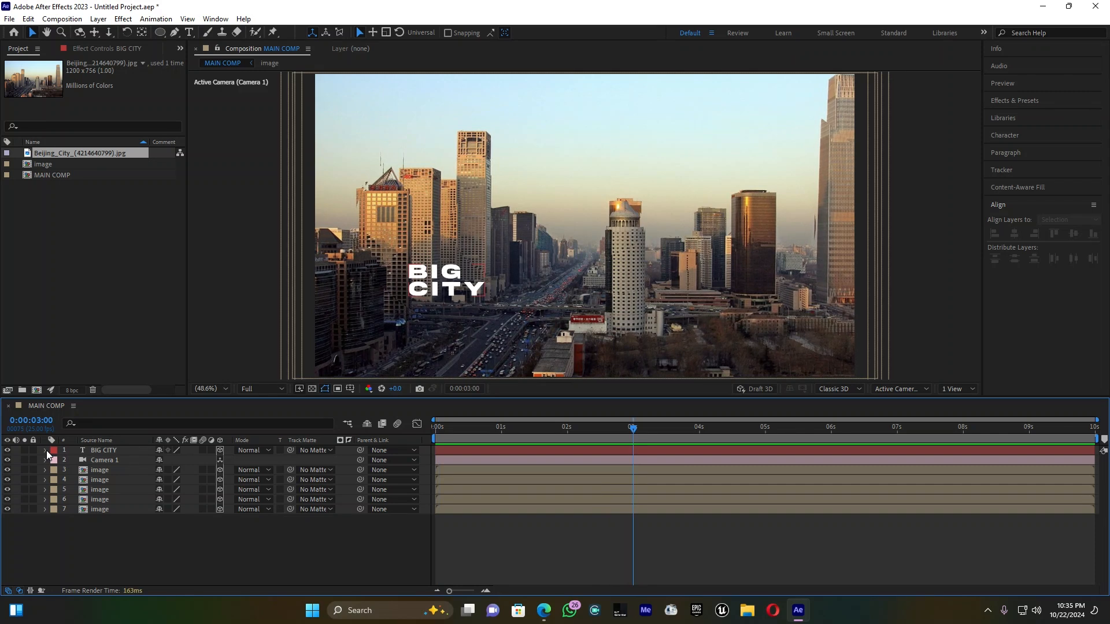
Pre-compose all seven layers of MAIN COMP into a new composition named slide 1.
{"action": "left_click_drag", "start_coordinate": [99, 553], "coordinate": [120, 452]}
{"action": "right_click", "coordinate": [120, 452]}
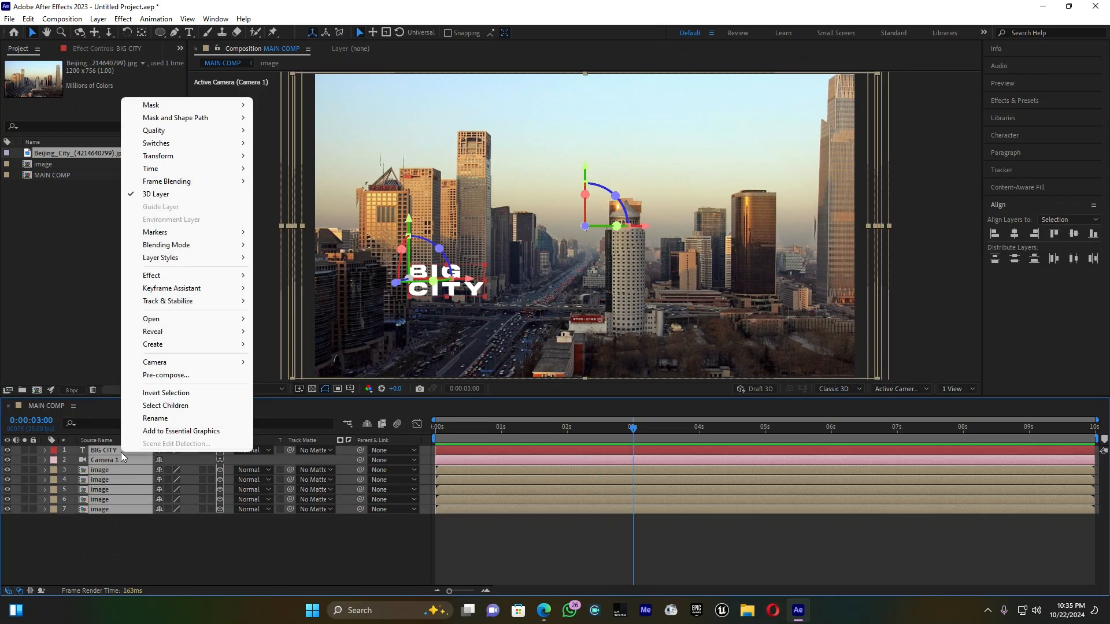
{"action": "left_click", "coordinate": [179, 375]}
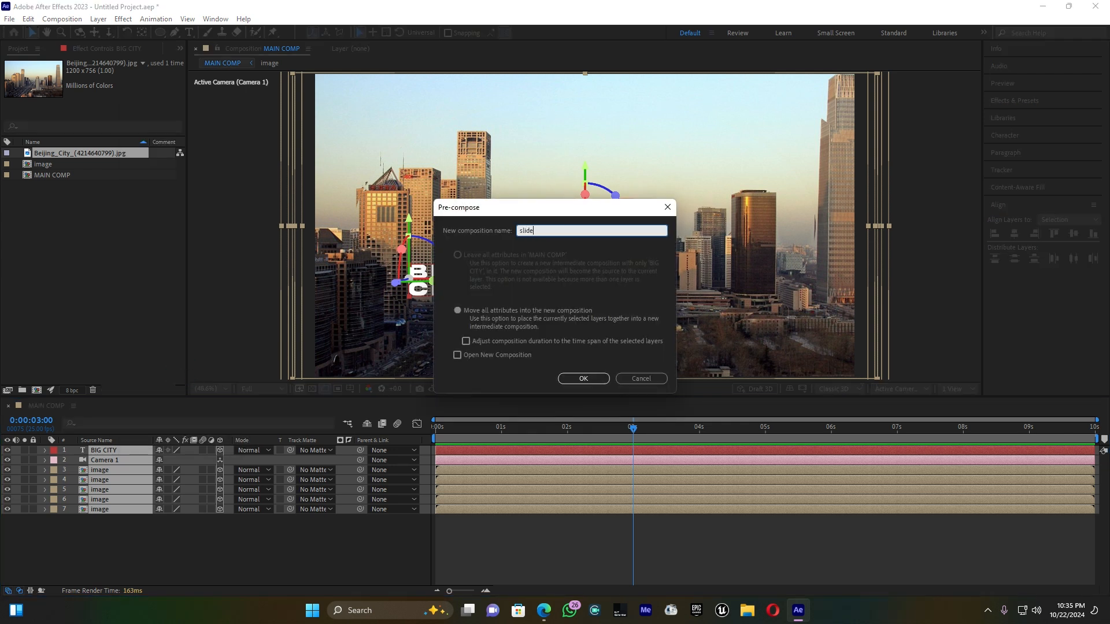
{"action": "left_click", "coordinate": [583, 380]}
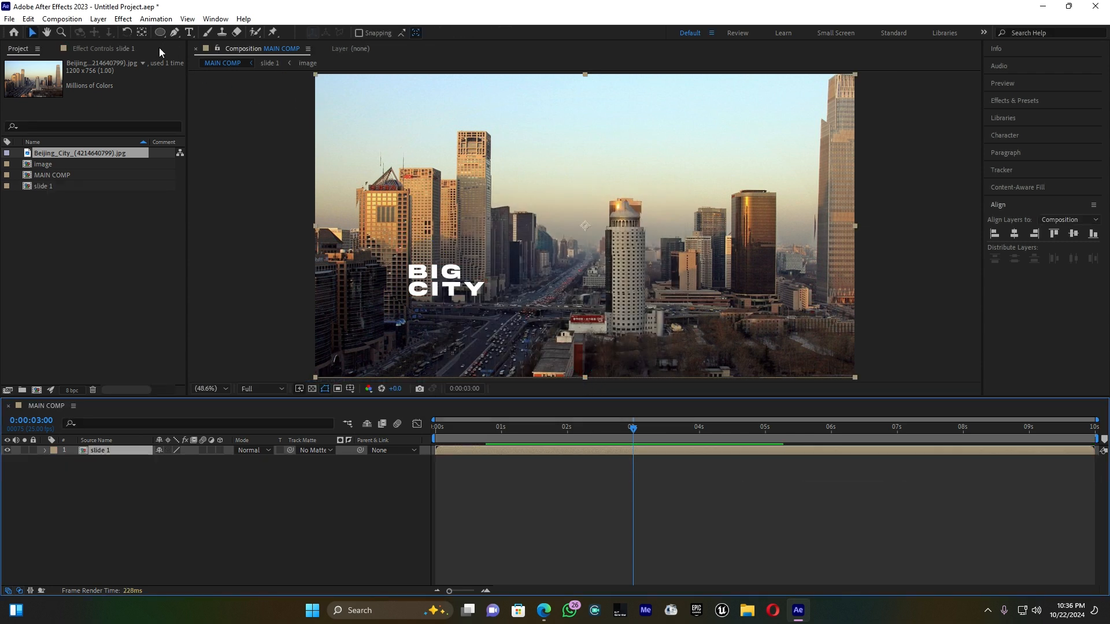
Draw a large circle with black fill 000000 on a new shape layer, wider than the frame.
{"action": "left_click", "coordinate": [160, 33]}
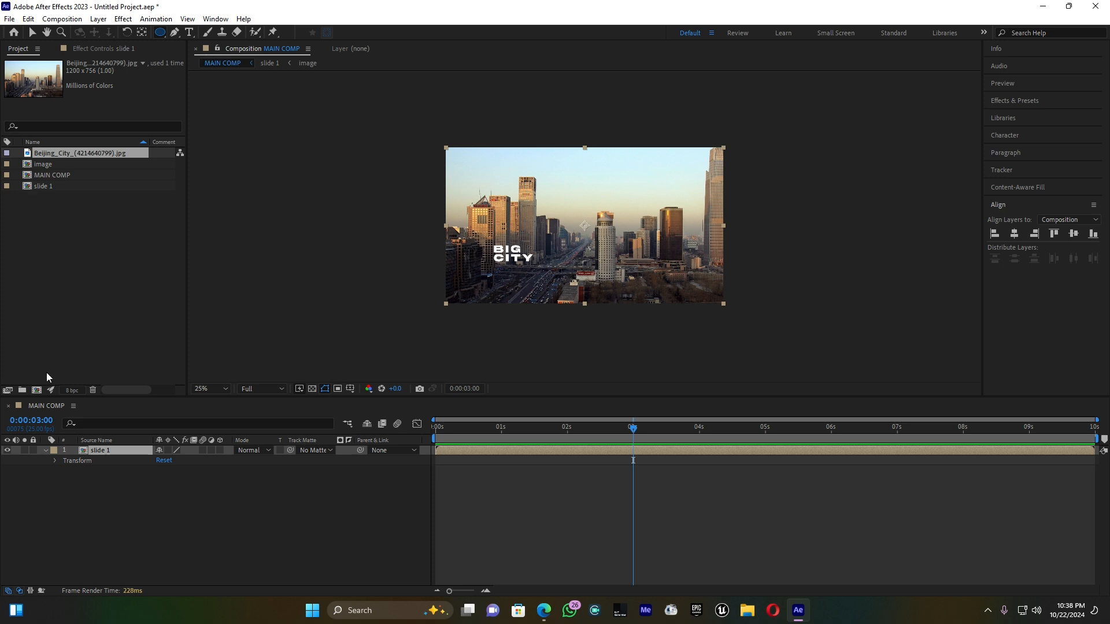
{"action": "left_click", "coordinate": [48, 452]}
{"action": "left_click", "coordinate": [104, 496]}
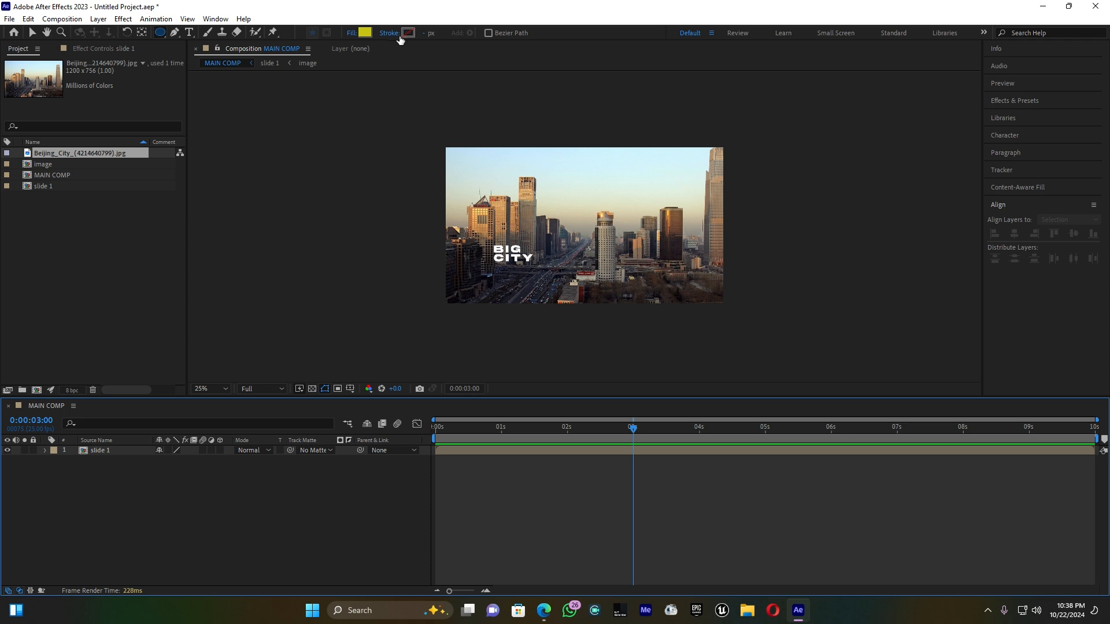
{"action": "left_click", "coordinate": [361, 32]}
{"action": "left_click_drag", "start_coordinate": [446, 311], "coordinate": [390, 440]}
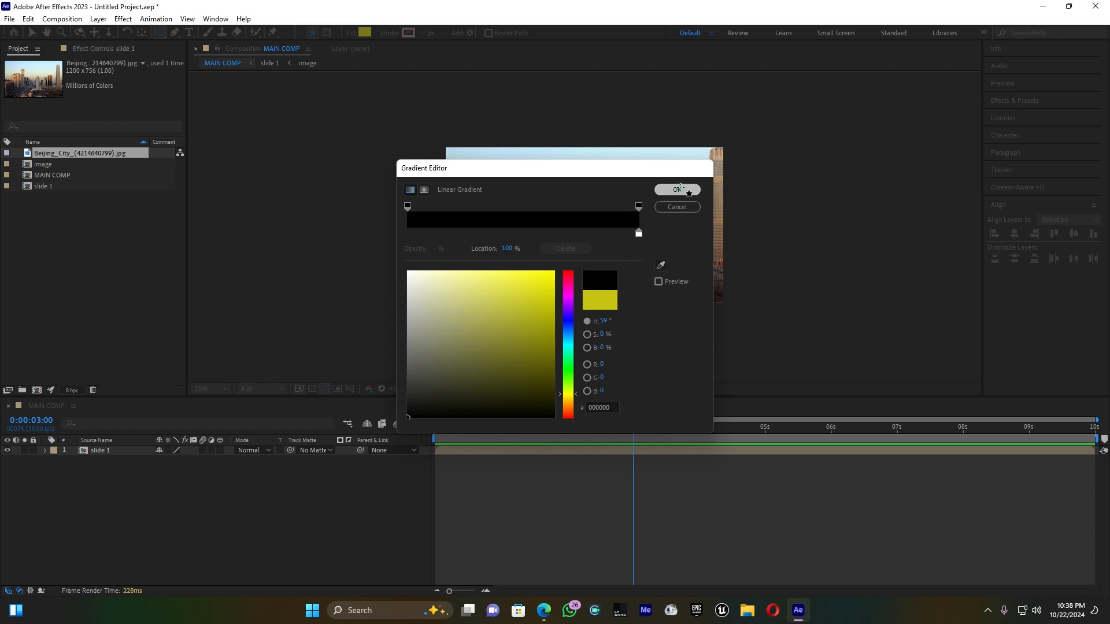
{"action": "left_click", "coordinate": [678, 194]}
{"action": "mouse_move", "coordinate": [425, 116]}
{"action": "left_mouse_down"}
{"action": "mouse_move", "coordinate": [588, 228]}
{"action": "mouse_move", "coordinate": [765, 390]}
{"action": "mouse_move", "coordinate": [770, 443]}
{"action": "left_mouse_up"}
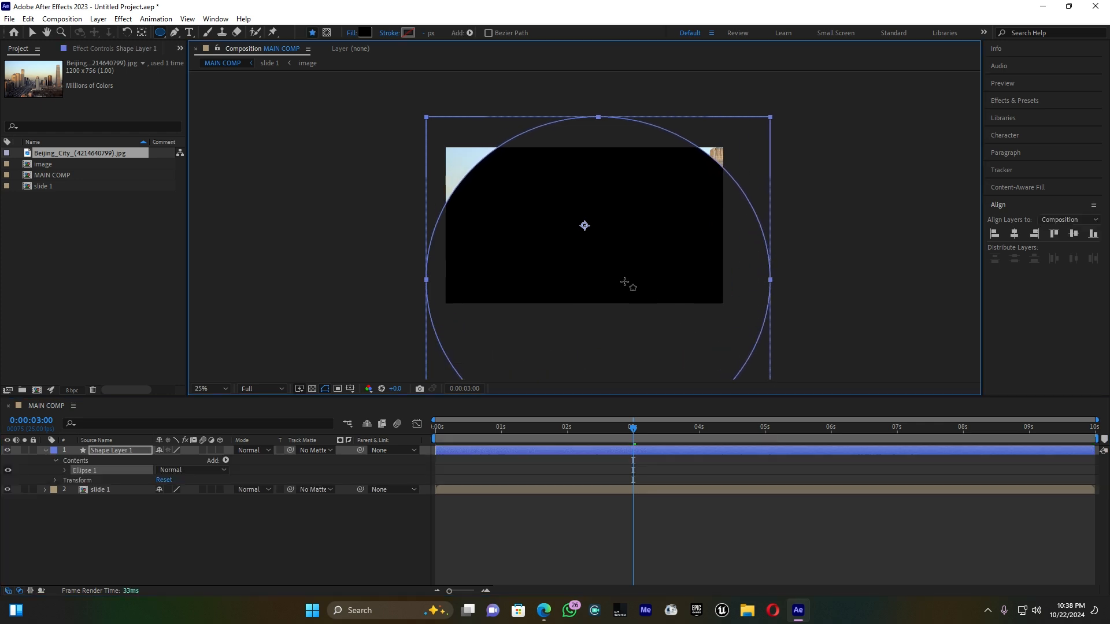
Move the circle over the frame so it covers the whole picture, and collapse the shape layer's properties.
{"action": "left_click", "coordinate": [31, 32]}
{"action": "left_click_drag", "start_coordinate": [623, 242], "coordinate": [609, 188]}
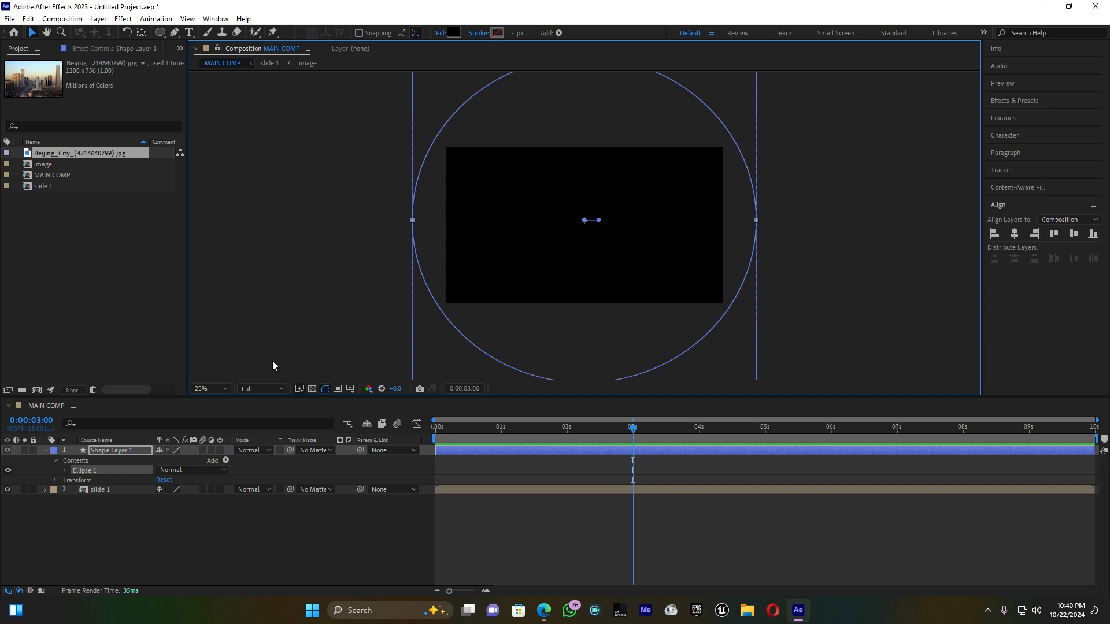
{"action": "left_click", "coordinate": [45, 451]}
{"action": "left_click", "coordinate": [77, 477]}
Reveal Position on Shape Layer 1 and slide 1, and nudge both layers to 964, 540 at 0:00:00:00.
{"action": "left_click_drag", "start_coordinate": [131, 491], "coordinate": [130, 442]}
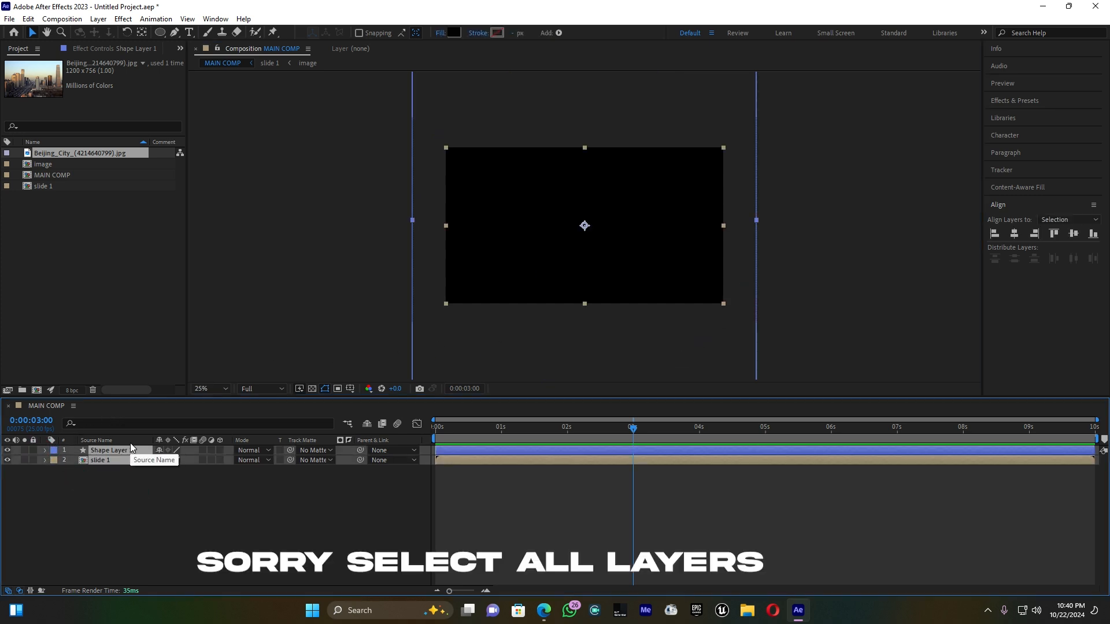
{"action": "key", "text": "p"}
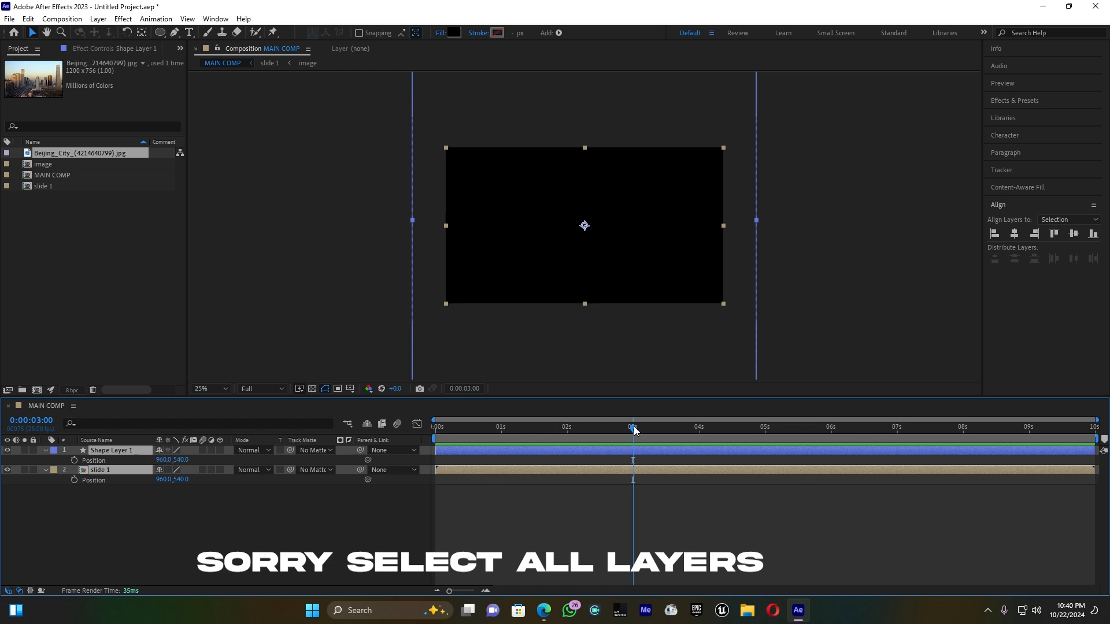
{"action": "left_click_drag", "start_coordinate": [632, 426], "coordinate": [436, 439]}
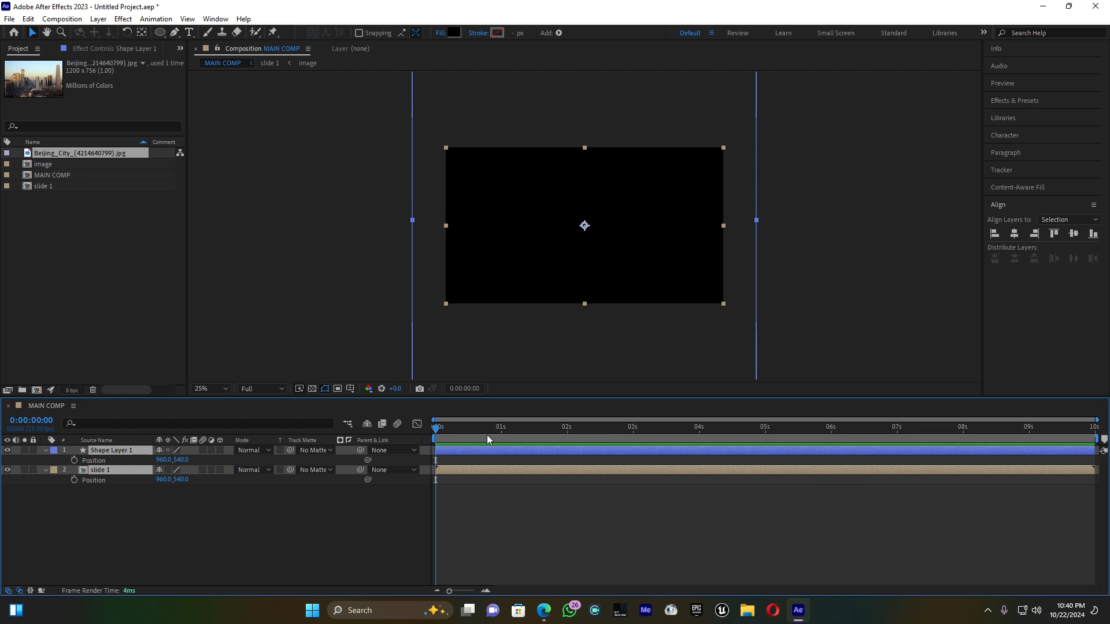
{"action": "key", "text": "Right"}
{"action": "key", "text": "shift+Right"}
{"action": "key", "text": "shift+Right"}
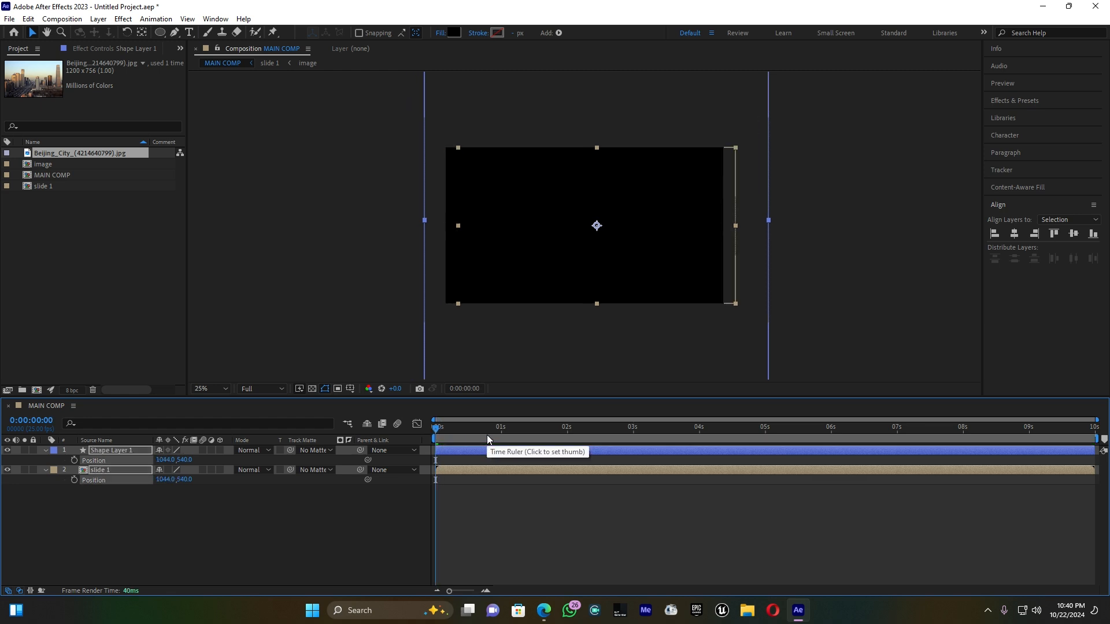
{"action": "key", "text": "shift+Left"}
{"action": "key", "text": "shift+Left"}
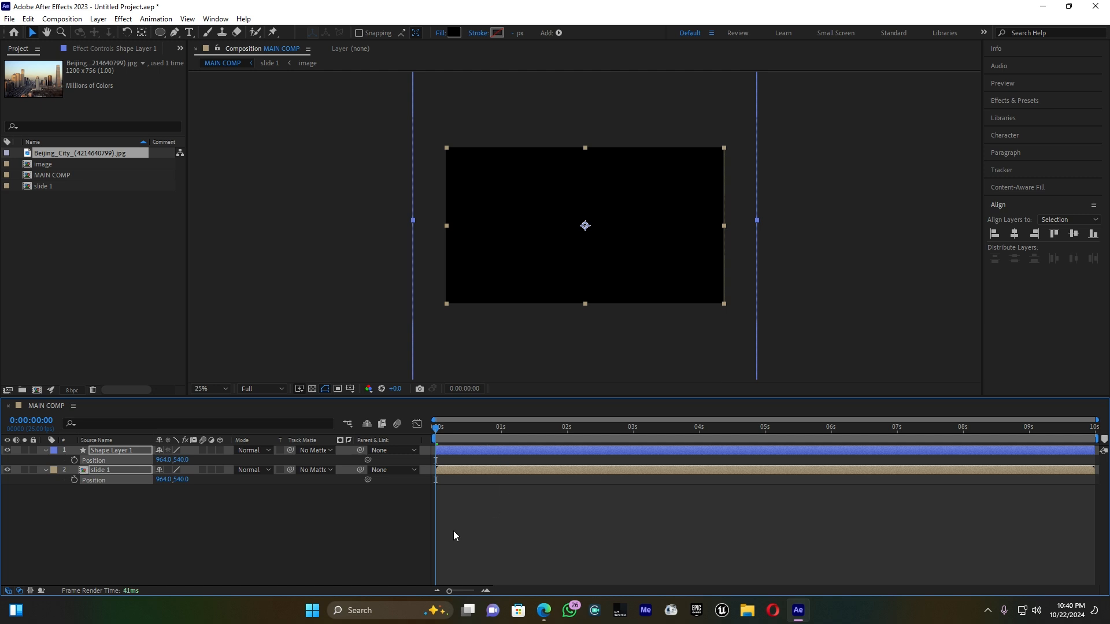
Set Position keyframes on both slide 1 and Shape Layer 1 at 0:00:00:10.
{"action": "left_click", "coordinate": [407, 528]}
{"action": "left_click_drag", "start_coordinate": [450, 591], "coordinate": [474, 591]}
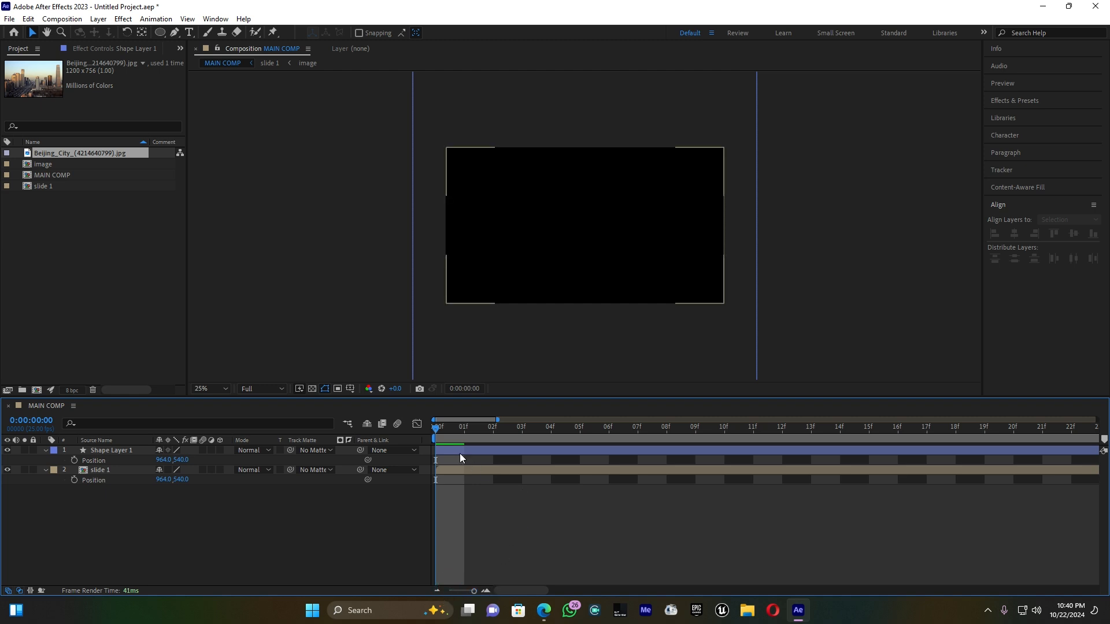
{"action": "left_click_drag", "start_coordinate": [435, 427], "coordinate": [732, 432]}
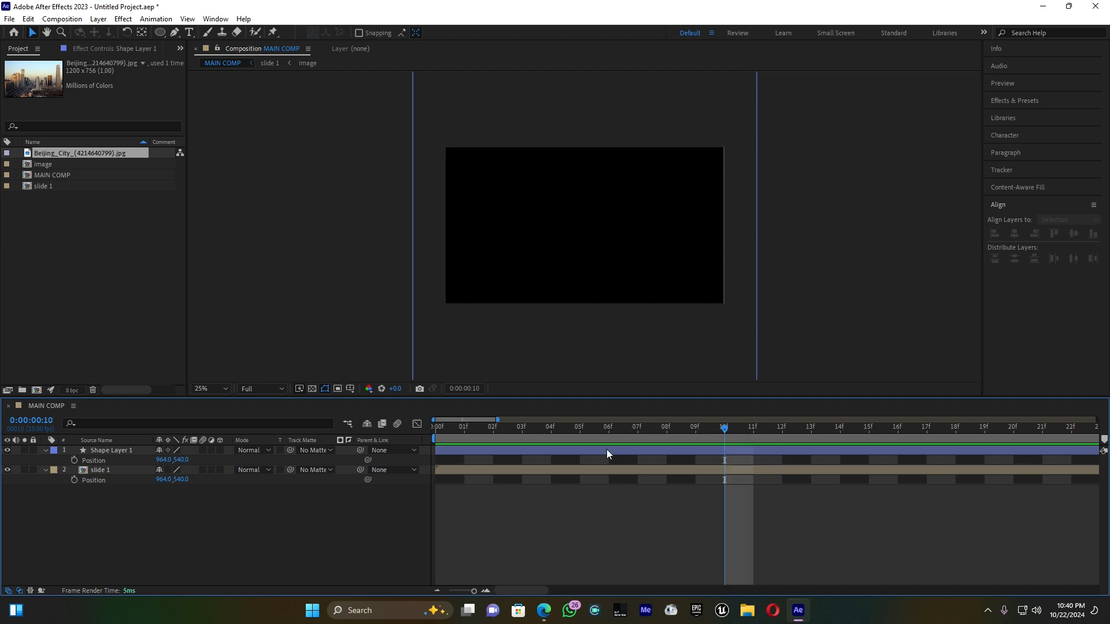
{"action": "left_click", "coordinate": [74, 480]}
{"action": "left_click", "coordinate": [74, 460]}
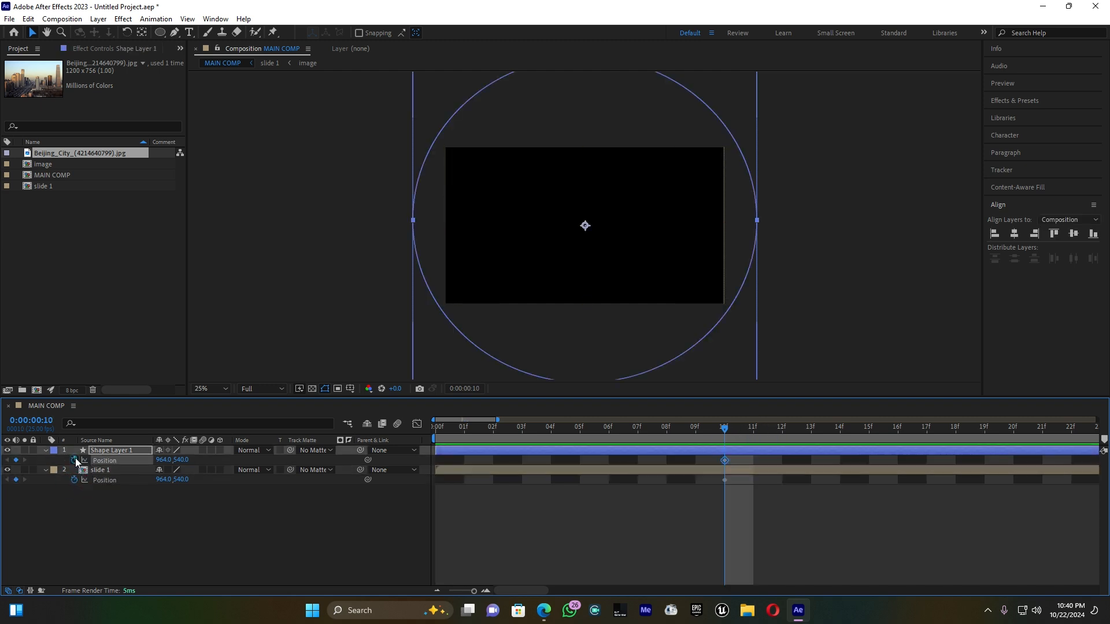
At 0:00:00:00, move Shape Layer 1 and slide 1 together out past the right side of the frame to Position 3156, 576.
{"action": "left_click_drag", "start_coordinate": [605, 429], "coordinate": [444, 434]}
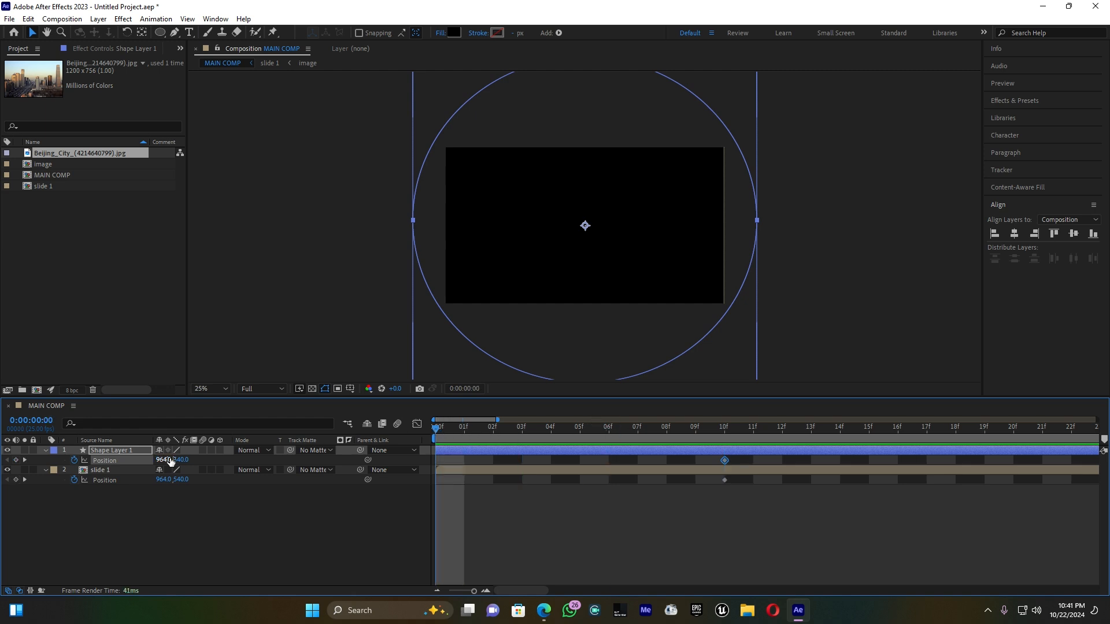
{"action": "left_click_drag", "start_coordinate": [111, 495], "coordinate": [155, 460]}
{"action": "left_click_drag", "start_coordinate": [538, 244], "coordinate": [844, 245]}
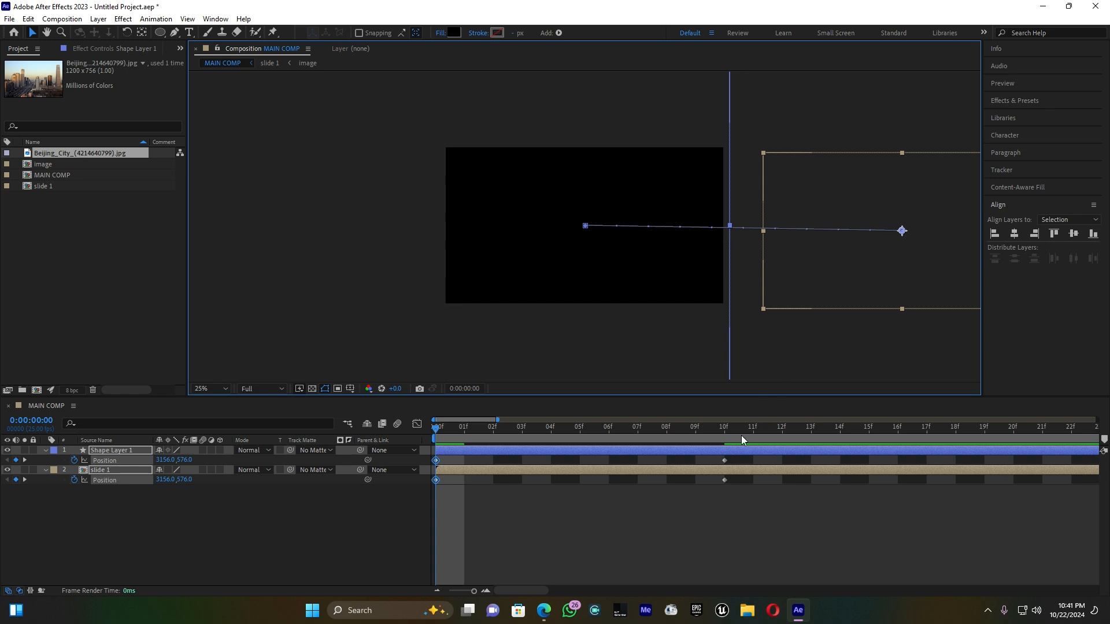
Move Shape Layer 1's last Position keyframe to 0:00:00:15 and apply Easy Ease to both layers' Position keyframes.
{"action": "left_click", "coordinate": [590, 528]}
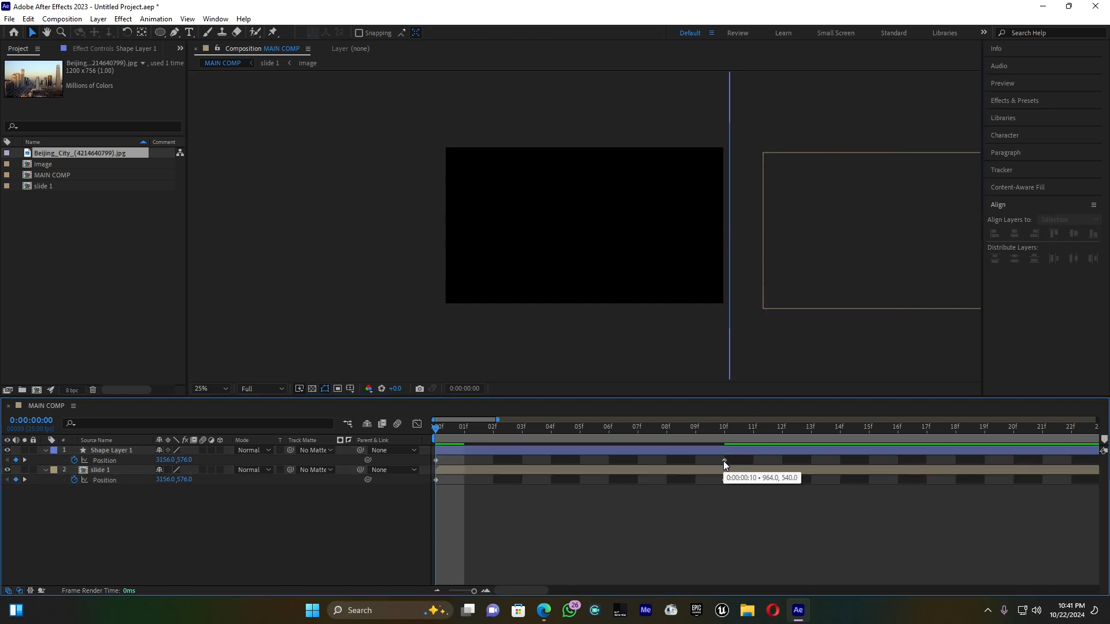
{"action": "left_click_drag", "start_coordinate": [724, 461], "coordinate": [869, 460]}
{"action": "left_click_drag", "start_coordinate": [889, 530], "coordinate": [429, 462]}
{"action": "right_click", "coordinate": [436, 461]}
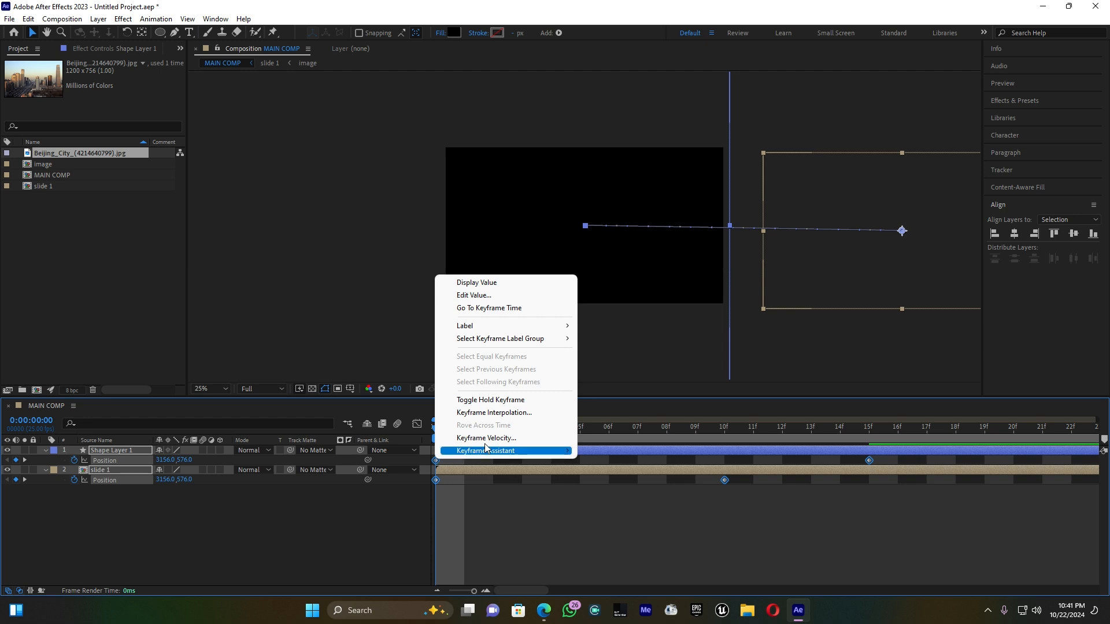
{"action": "mouse_move", "coordinate": [509, 456]}
{"action": "left_click", "coordinate": [629, 486]}
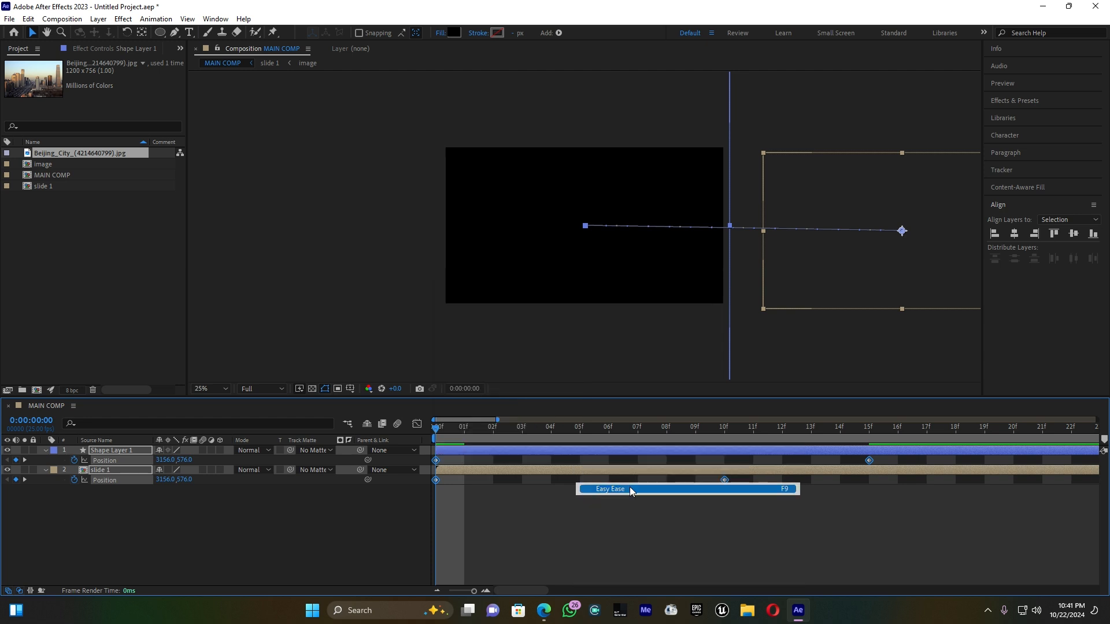
Reshape the Position speed curves so both layers start fast and slow down gradually, and preview the motion.
{"action": "left_click", "coordinate": [417, 425]}
{"action": "left_click_drag", "start_coordinate": [900, 550], "coordinate": [599, 559]}
{"action": "left_click_drag", "start_coordinate": [585, 559], "coordinate": [574, 560]}
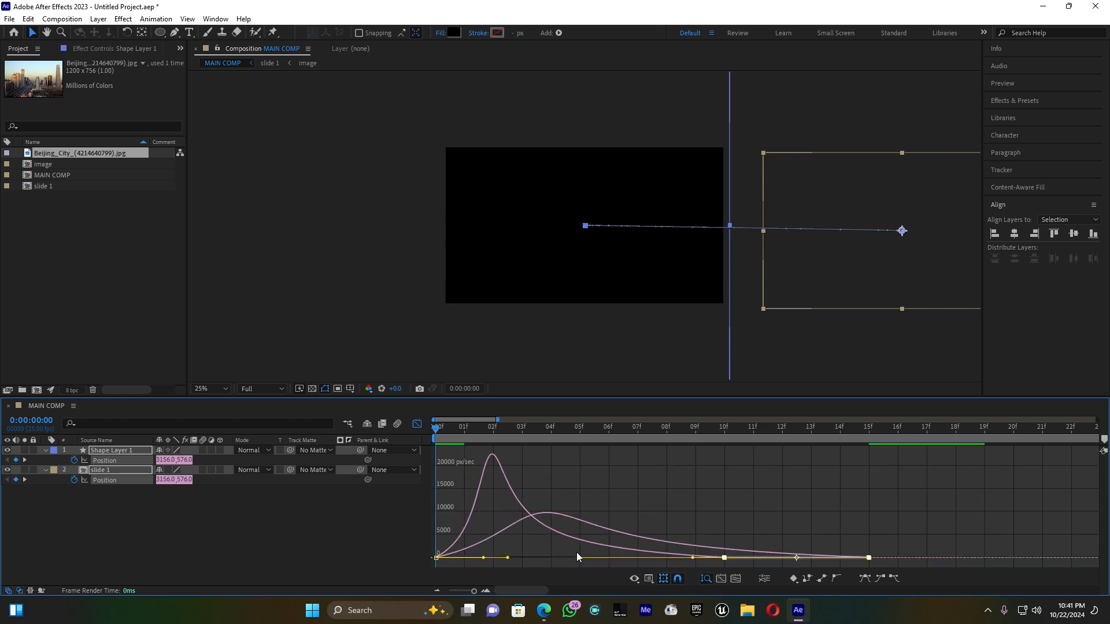
{"action": "left_click", "coordinate": [417, 424]}
{"action": "key", "text": "space"}
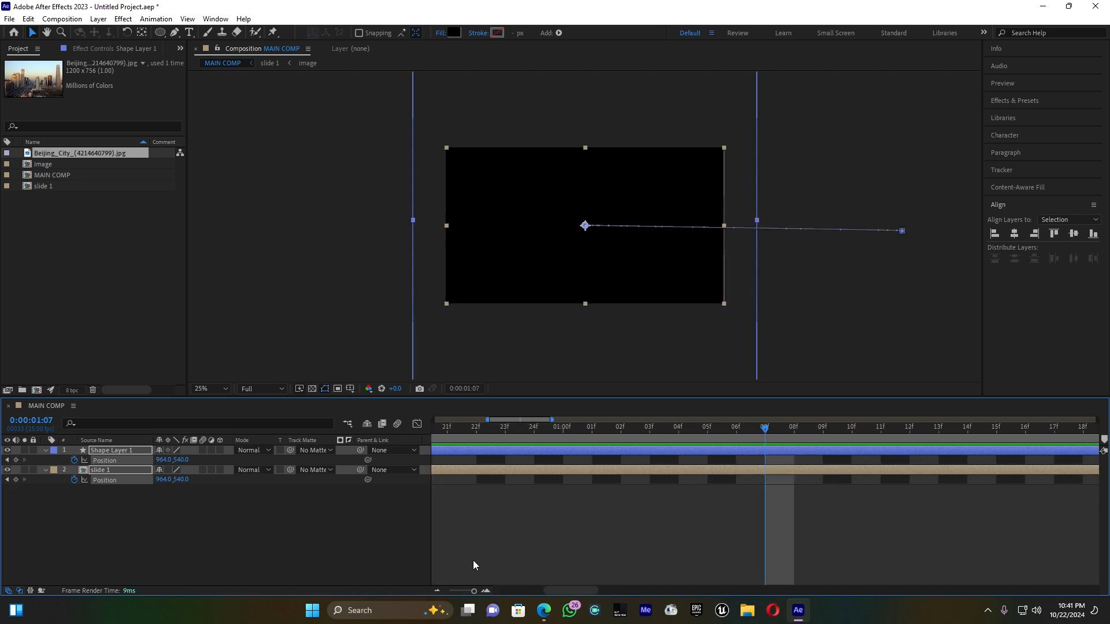
Move the last Position keyframes to about 1.4 seconds for Shape Layer 1 and 1.2 seconds for slide 1, and preview.
{"action": "left_click_drag", "start_coordinate": [476, 591], "coordinate": [459, 592]}
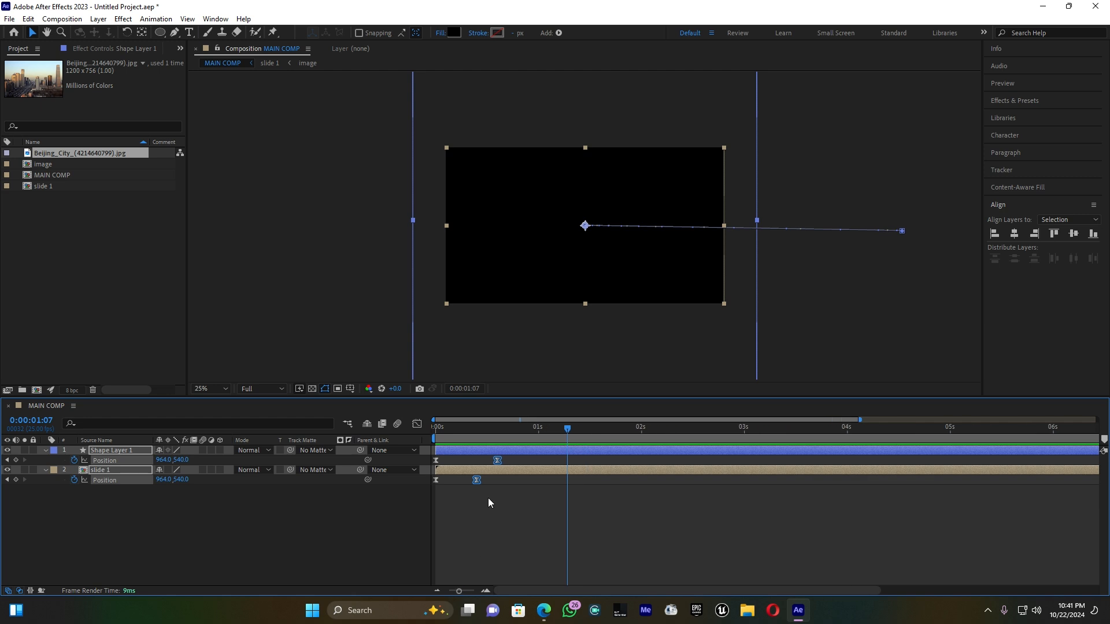
{"action": "left_click_drag", "start_coordinate": [467, 427], "coordinate": [494, 436]}
{"action": "left_click_drag", "start_coordinate": [523, 511], "coordinate": [559, 484]}
{"action": "left_click_drag", "start_coordinate": [472, 428], "coordinate": [434, 429]}
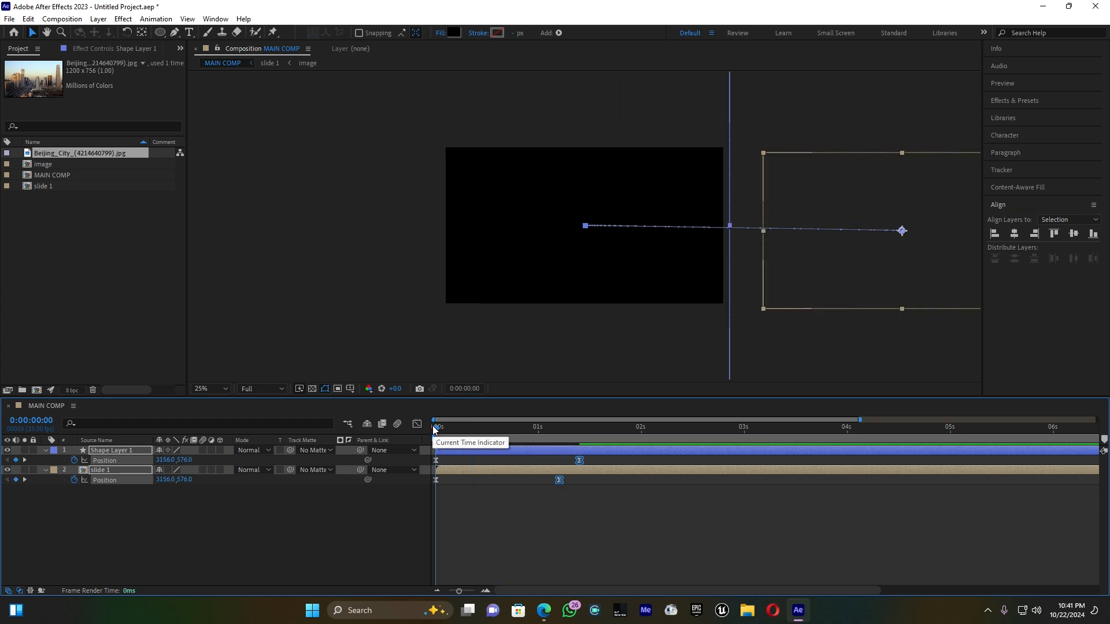
{"action": "key", "text": "space"}
{"action": "key", "text": "space"}
Move Shape Layer 1's last Position keyframe to 0:00:02:10 and slide 1's to about 1.5 seconds, and preview.
{"action": "left_click_drag", "start_coordinate": [641, 511], "coordinate": [682, 460]}
{"action": "left_click", "coordinate": [614, 511]}
{"action": "left_click", "coordinate": [609, 462]}
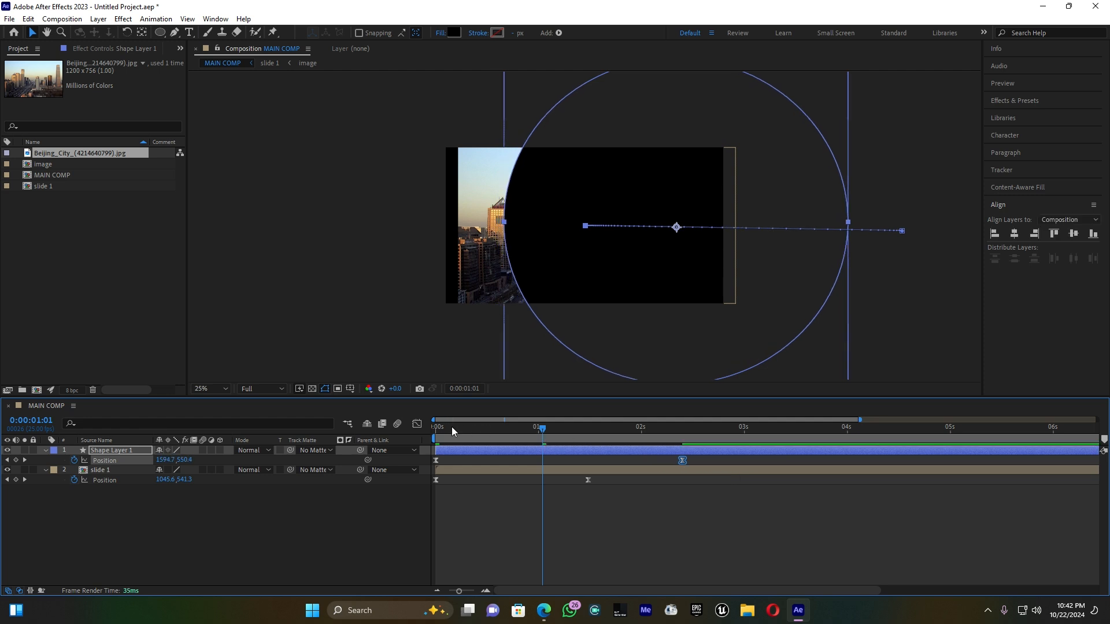
{"action": "left_click", "coordinate": [459, 426]}
{"action": "key", "text": "space"}
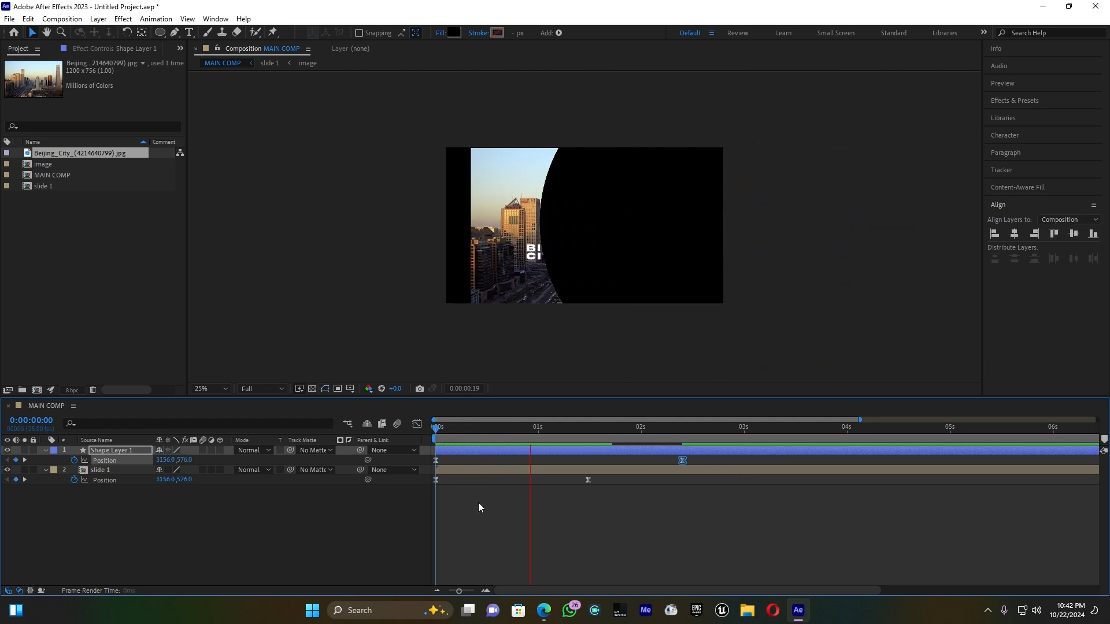
{"action": "key", "text": "space"}
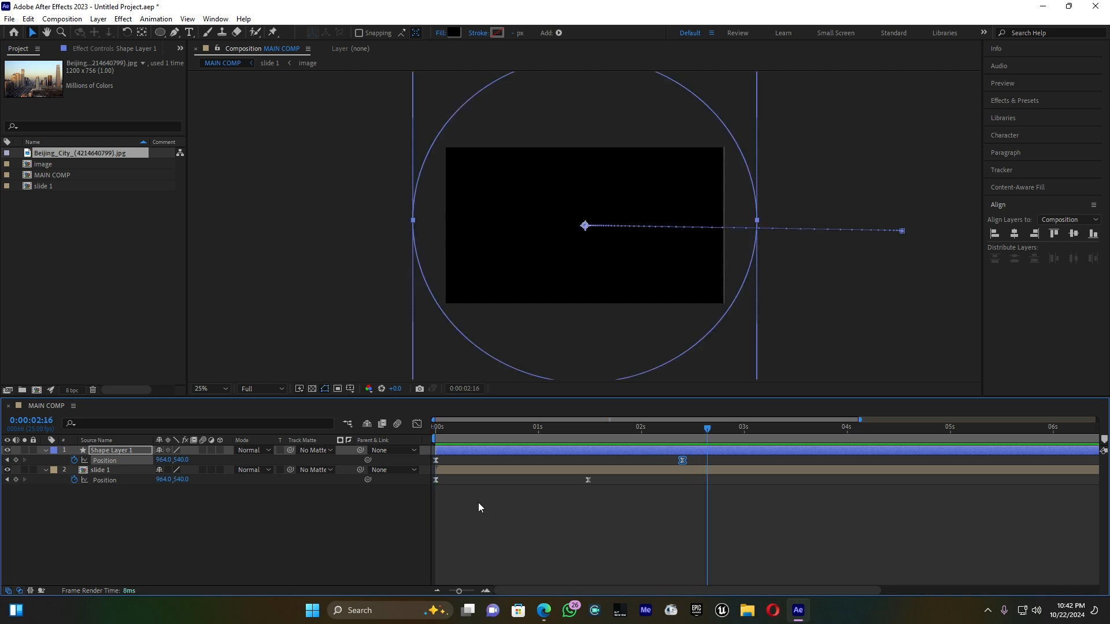
Use Shape Layer 1 as the track matte of slide 1 and preview the circular reveal from the start.
{"action": "left_click", "coordinate": [288, 470]}
{"action": "left_click_drag", "start_coordinate": [289, 470], "coordinate": [111, 455]}
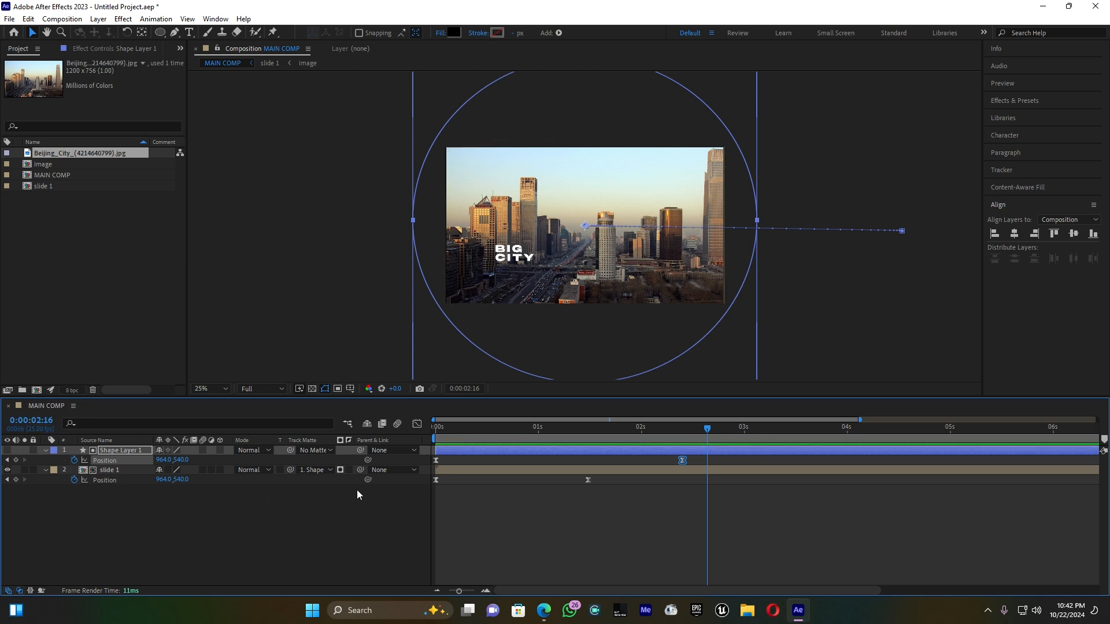
{"action": "left_click_drag", "start_coordinate": [488, 429], "coordinate": [423, 436]}
{"action": "key", "text": "space"}
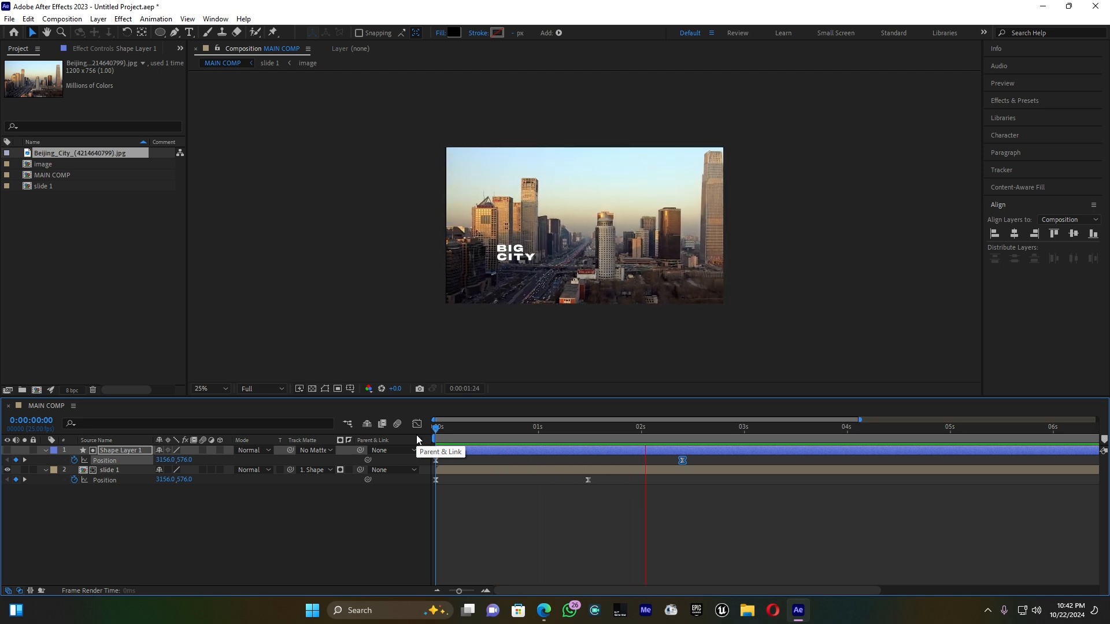
{"action": "key", "text": "space"}
{"action": "left_click_drag", "start_coordinate": [507, 422], "coordinate": [433, 426]}
{"action": "key", "text": "space"}
{"action": "key", "text": "space"}
Move slide 1's last Position keyframe to about 1.2 seconds and Shape Layer 1's to about 1.8 seconds, and preview.
{"action": "left_click_drag", "start_coordinate": [588, 479], "coordinate": [564, 482]}
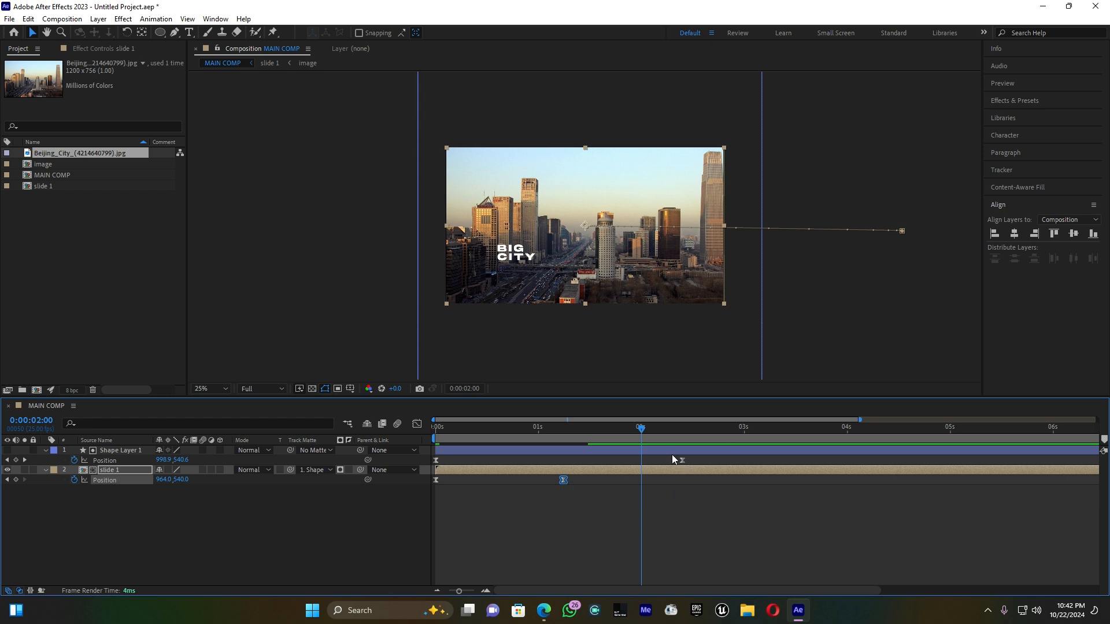
{"action": "left_click_drag", "start_coordinate": [681, 458], "coordinate": [625, 459]}
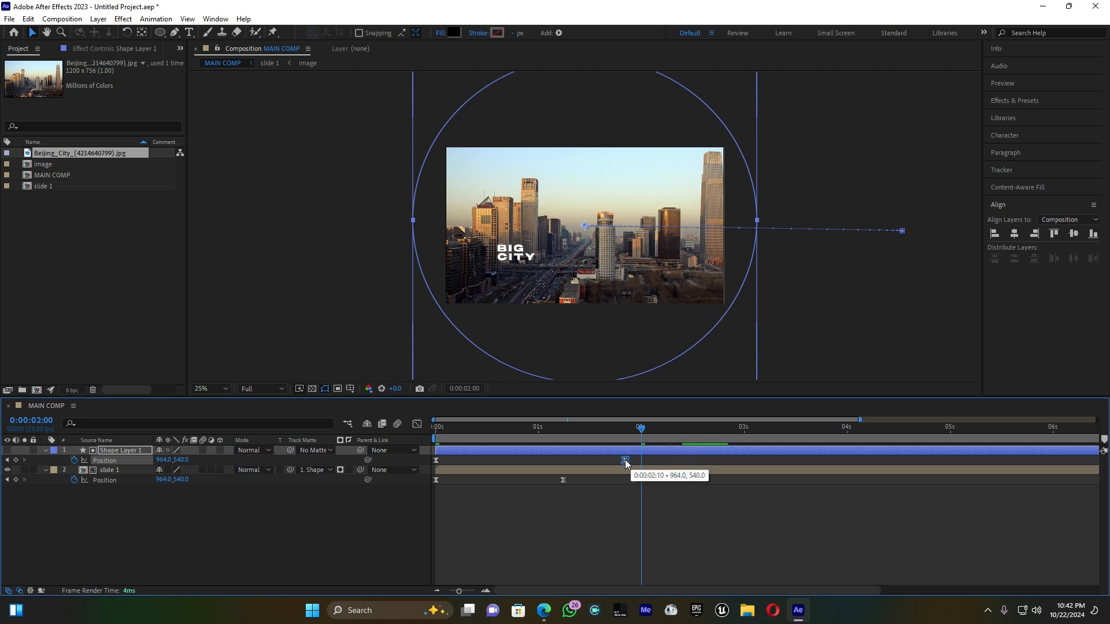
{"action": "left_click_drag", "start_coordinate": [455, 427], "coordinate": [379, 428]}
{"action": "key", "text": "space"}
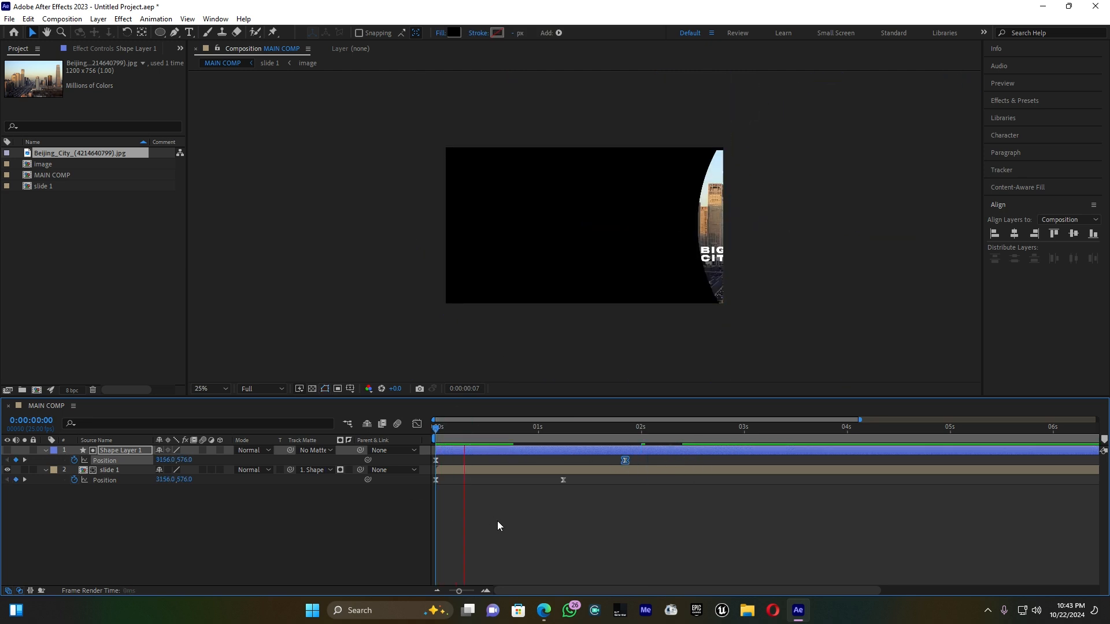
{"action": "key", "text": "space"}
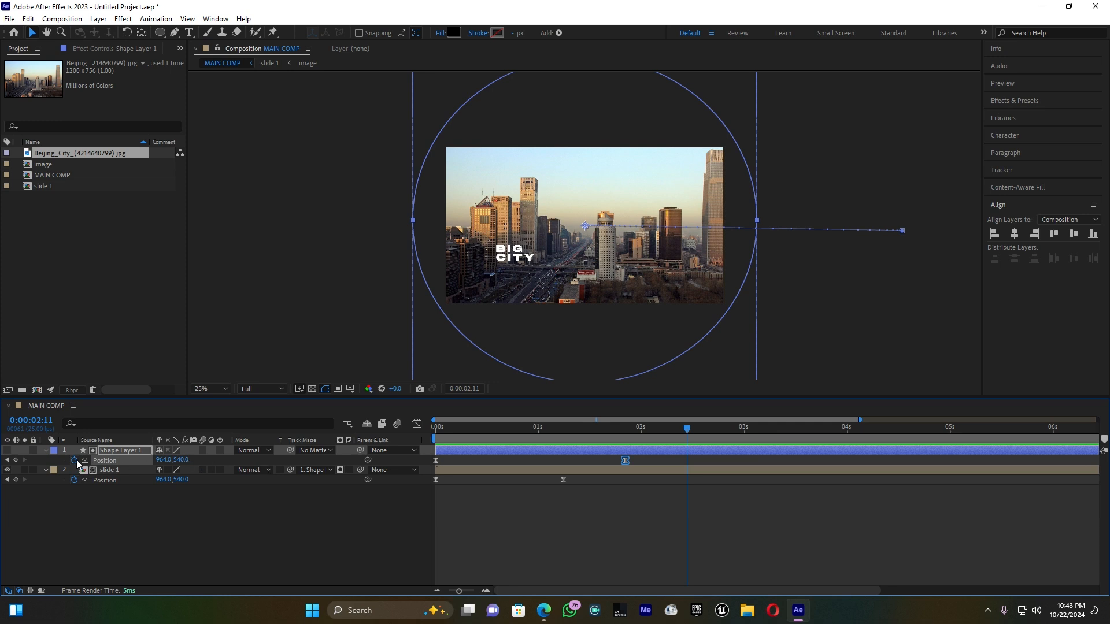
Collapse the properties of Shape Layer 1 and slide 1 and duplicate both layers together.
{"action": "left_click", "coordinate": [44, 450]}
{"action": "left_click", "coordinate": [46, 460]}
{"action": "left_click", "coordinate": [87, 511]}
{"action": "left_click_drag", "start_coordinate": [138, 517], "coordinate": [120, 450]}
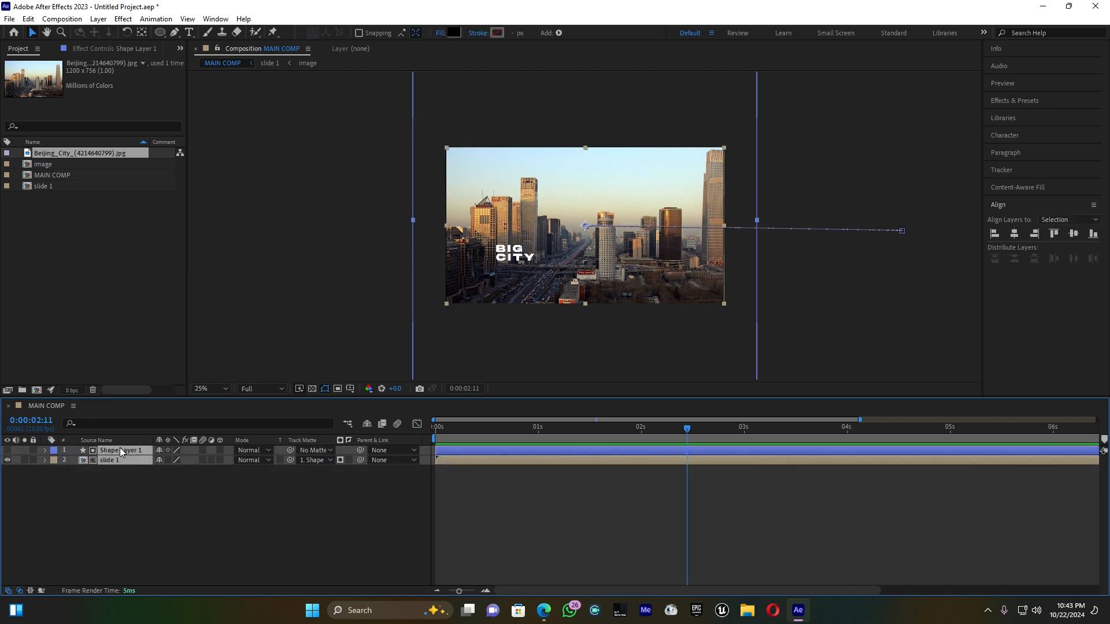
{"action": "key", "text": "ctrl+d"}
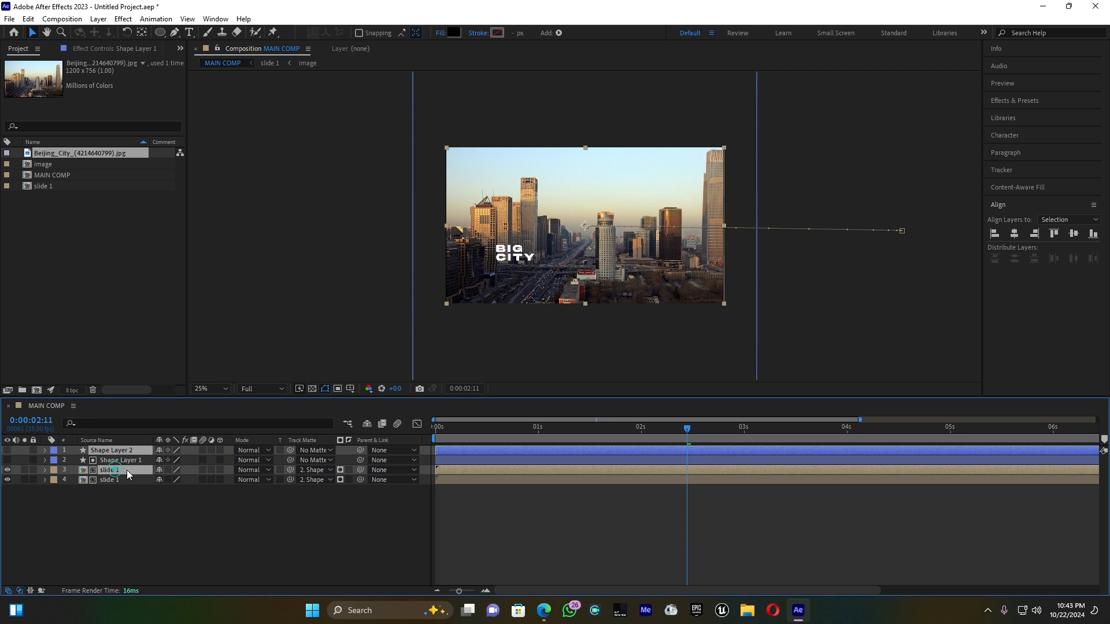
Move the duplicated slide 1 layer directly below Shape Layer 2 in the layer stack.
{"action": "left_click", "coordinate": [141, 508]}
{"action": "left_click", "coordinate": [121, 471]}
{"action": "left_click_drag", "start_coordinate": [113, 471], "coordinate": [117, 458]}
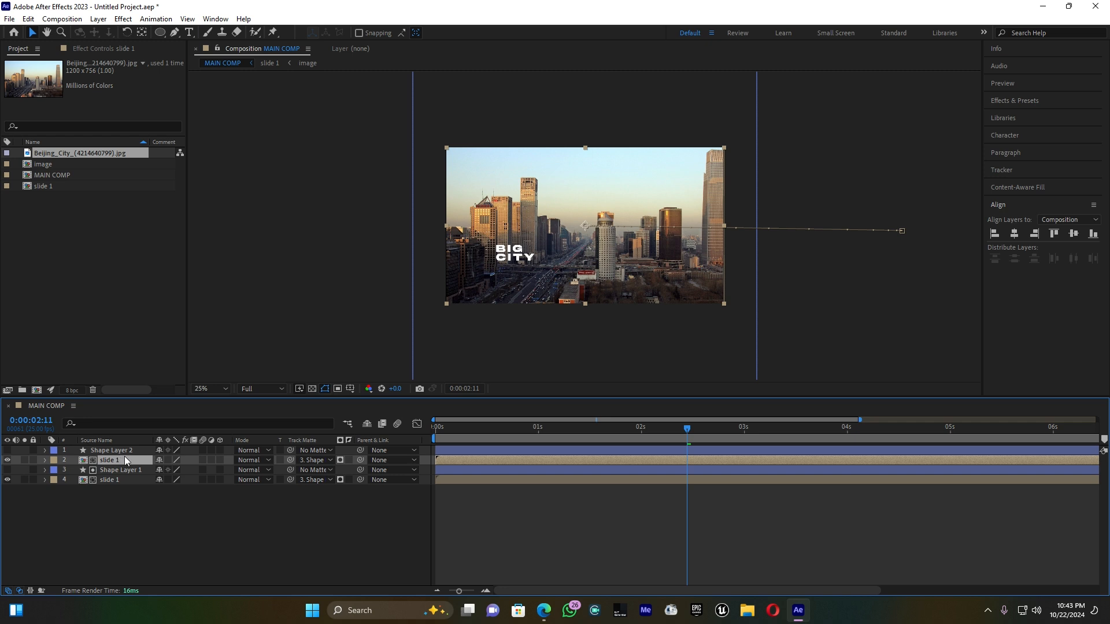
Shift Shape Layer 2 and the upper slide 1 to start at 0:00:00:04, and preview the reveal from the beginning.
{"action": "mouse_move", "coordinate": [455, 427]}
{"action": "left_mouse_down"}
{"action": "mouse_move", "coordinate": [434, 429]}
{"action": "mouse_move", "coordinate": [455, 425]}
{"action": "left_mouse_up"}
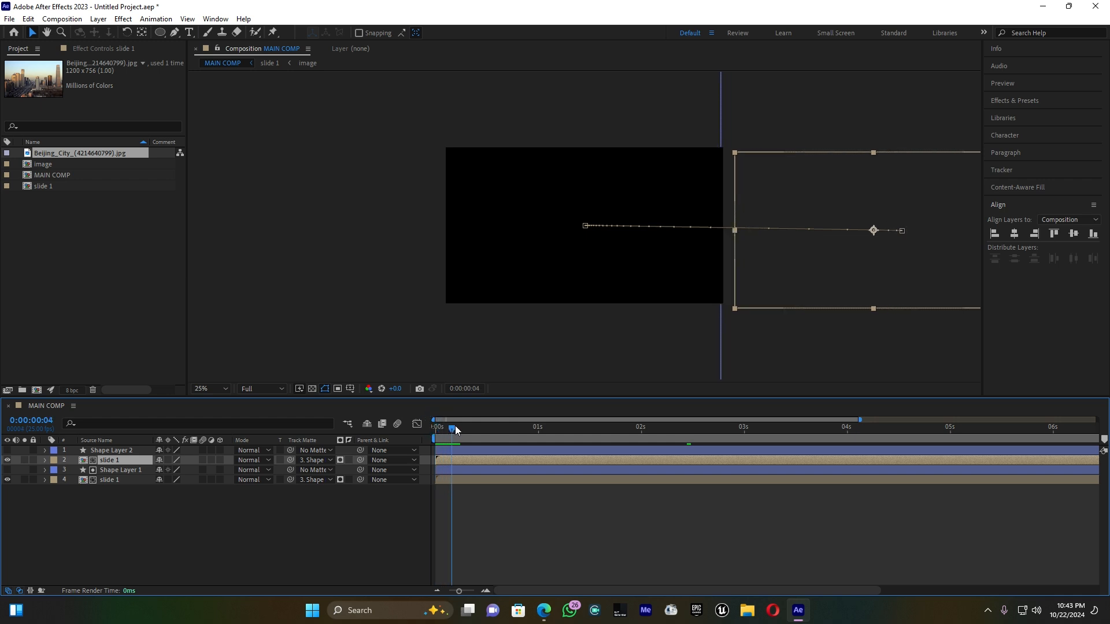
{"action": "left_click", "coordinate": [467, 451]}
{"action": "left_click", "coordinate": [470, 460], "text": "ctrl"}
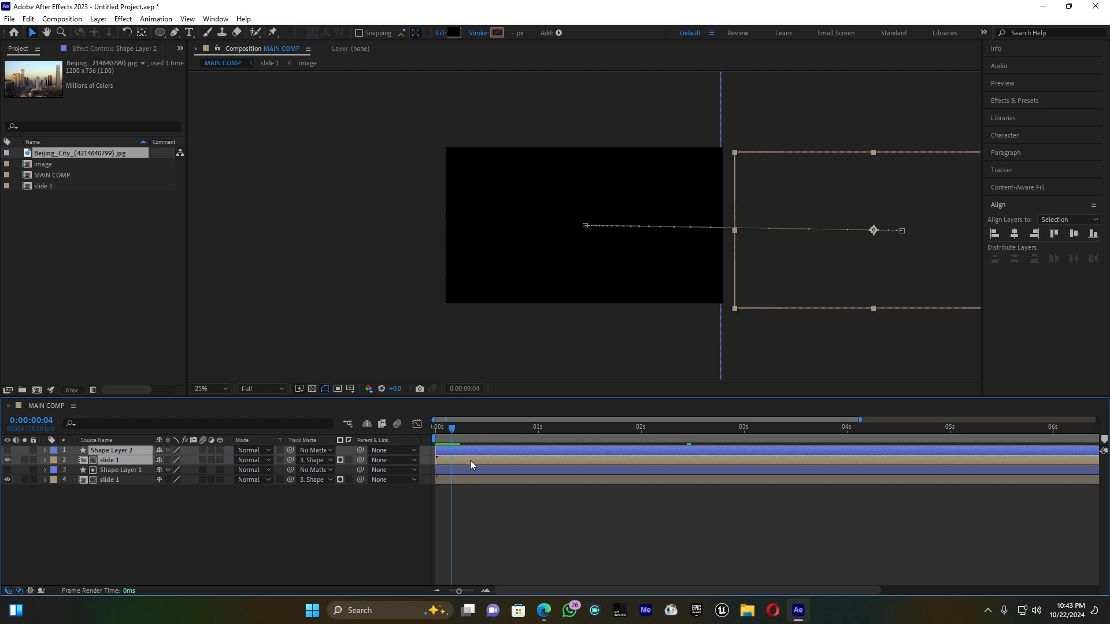
{"action": "left_click_drag", "start_coordinate": [468, 454], "coordinate": [431, 427]}
{"action": "key", "text": "space"}
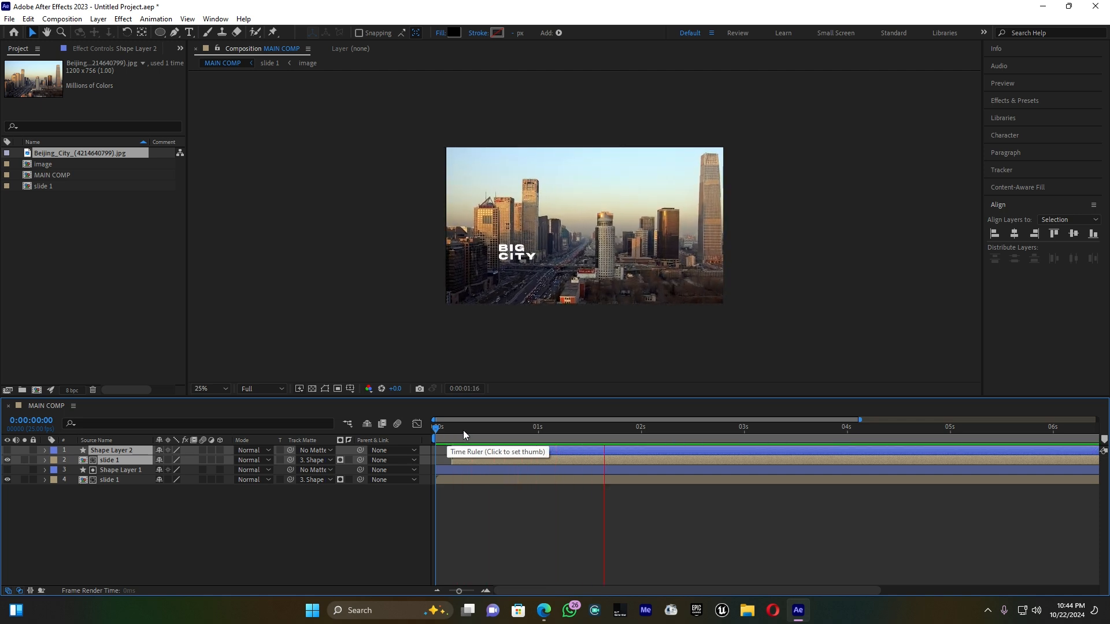
{"action": "mouse_move", "coordinate": [463, 428]}
{"action": "left_mouse_down"}
{"action": "mouse_move", "coordinate": [440, 428]}
{"action": "mouse_move", "coordinate": [485, 430]}
{"action": "left_mouse_up"}
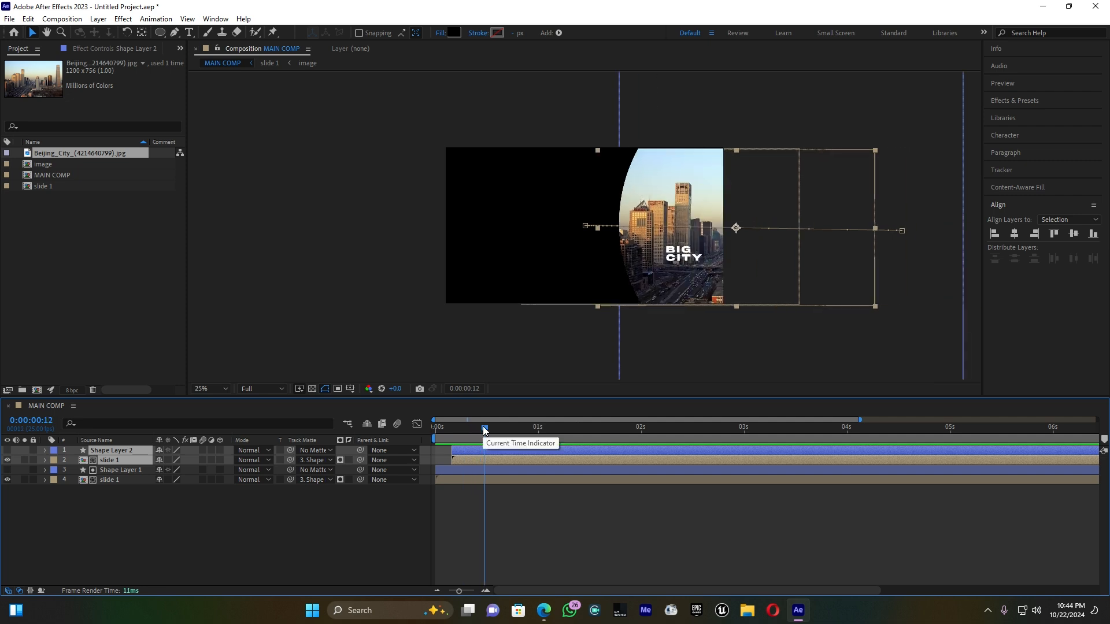
Find the Magnify effect by searching "magn" and apply it to the upper slide 1 layer.
{"action": "left_click", "coordinate": [148, 501]}
{"action": "left_click", "coordinate": [116, 459]}
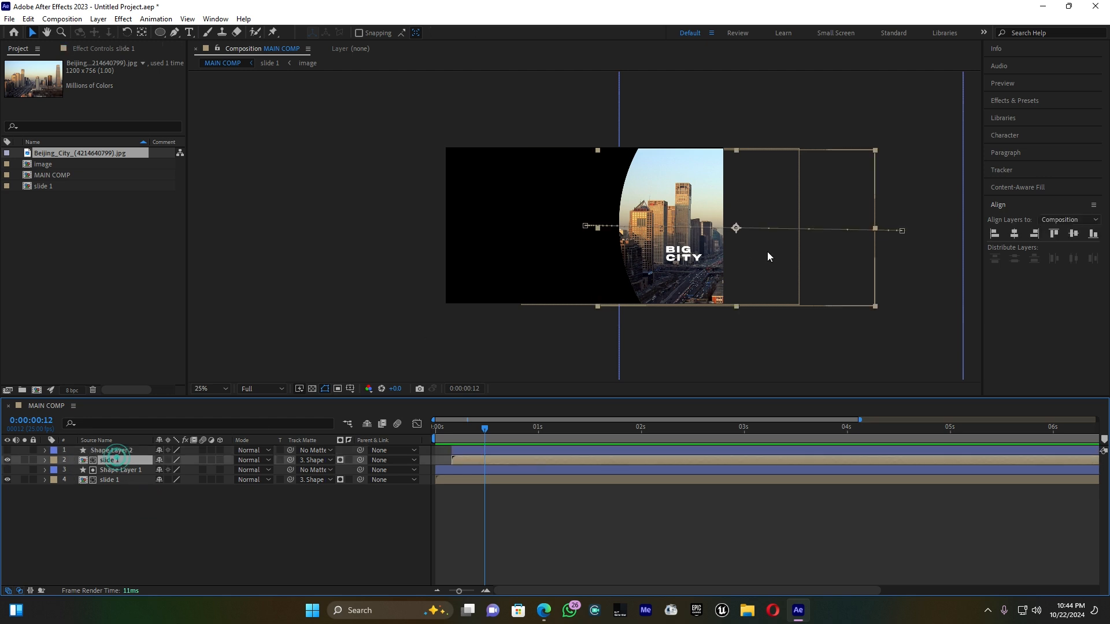
{"action": "left_click", "coordinate": [1029, 102]}
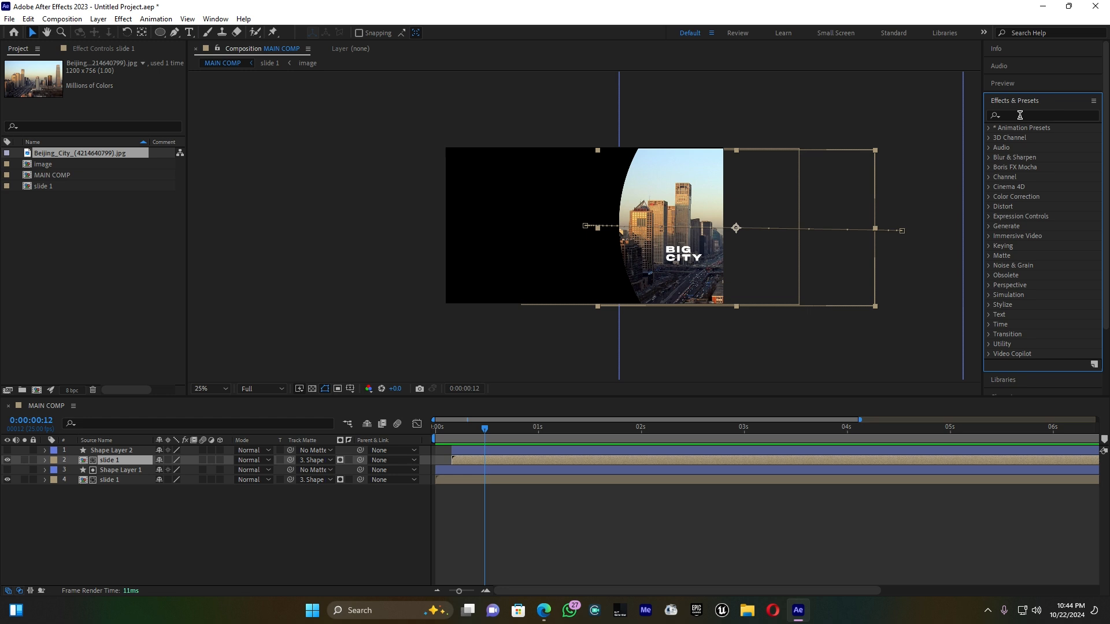
{"action": "left_click", "coordinate": [1019, 115]}
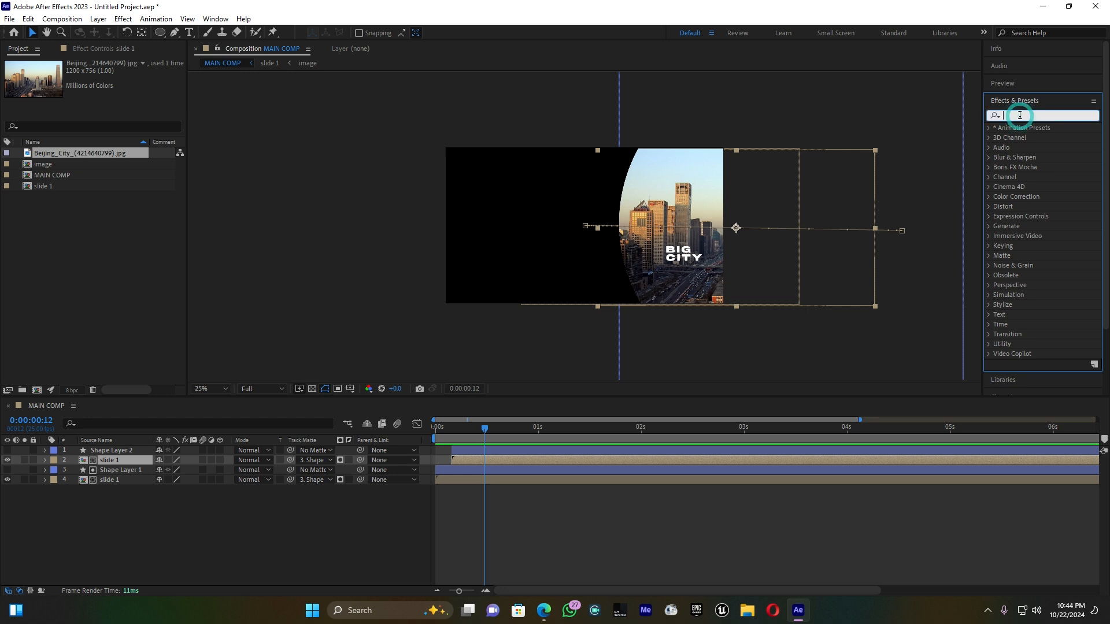
{"action": "type", "text": "magn"}
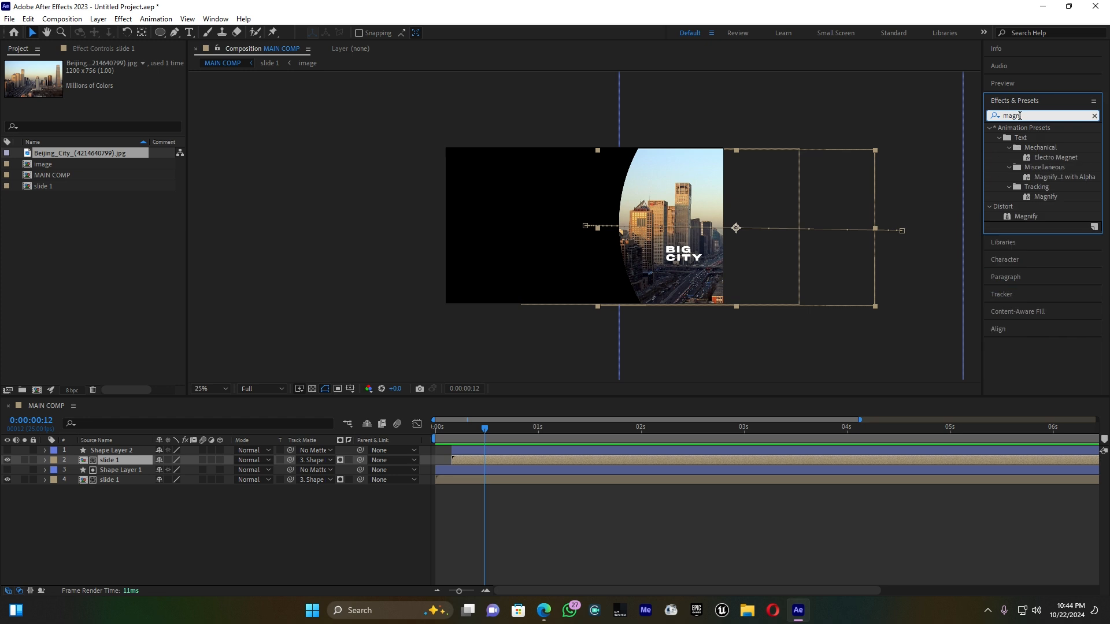
{"action": "left_click_drag", "start_coordinate": [1026, 216], "coordinate": [123, 458]}
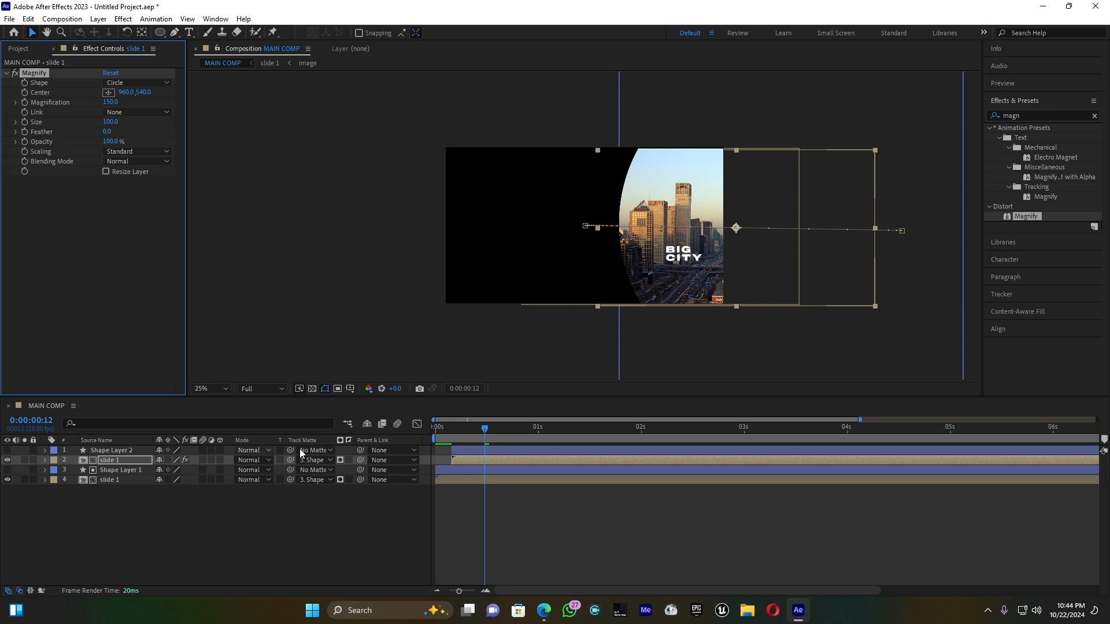
Set the Magnify size to 1117 and magnification to 170, and use Shape Layer 2 as the upper slide 1's track matte.
{"action": "left_click_drag", "start_coordinate": [485, 427], "coordinate": [539, 428]}
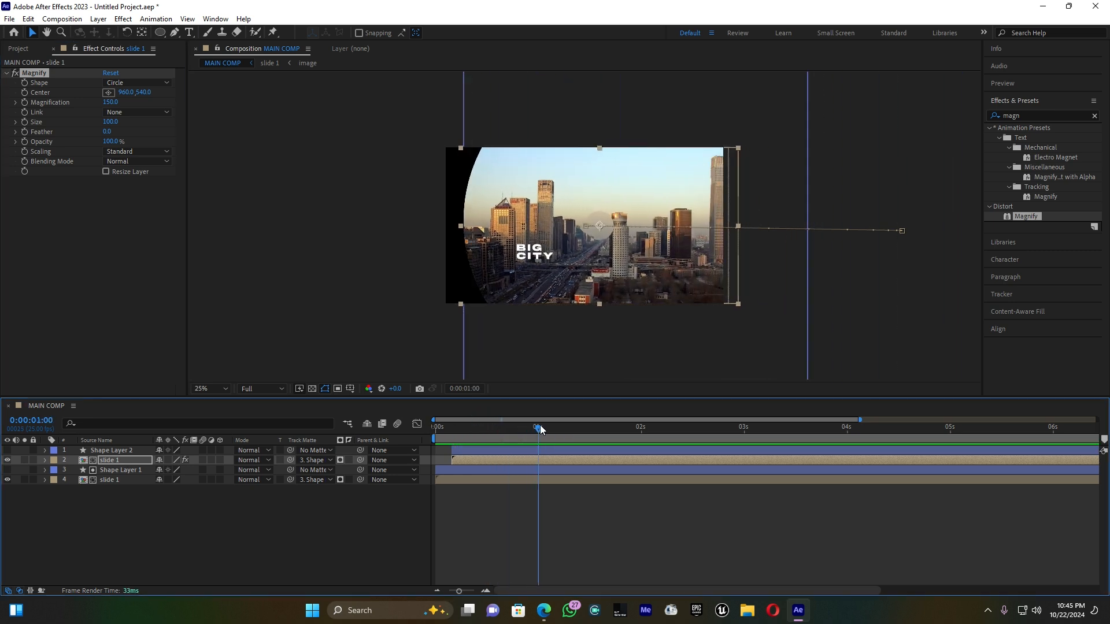
{"action": "left_click_drag", "start_coordinate": [110, 121], "coordinate": [730, 153]}
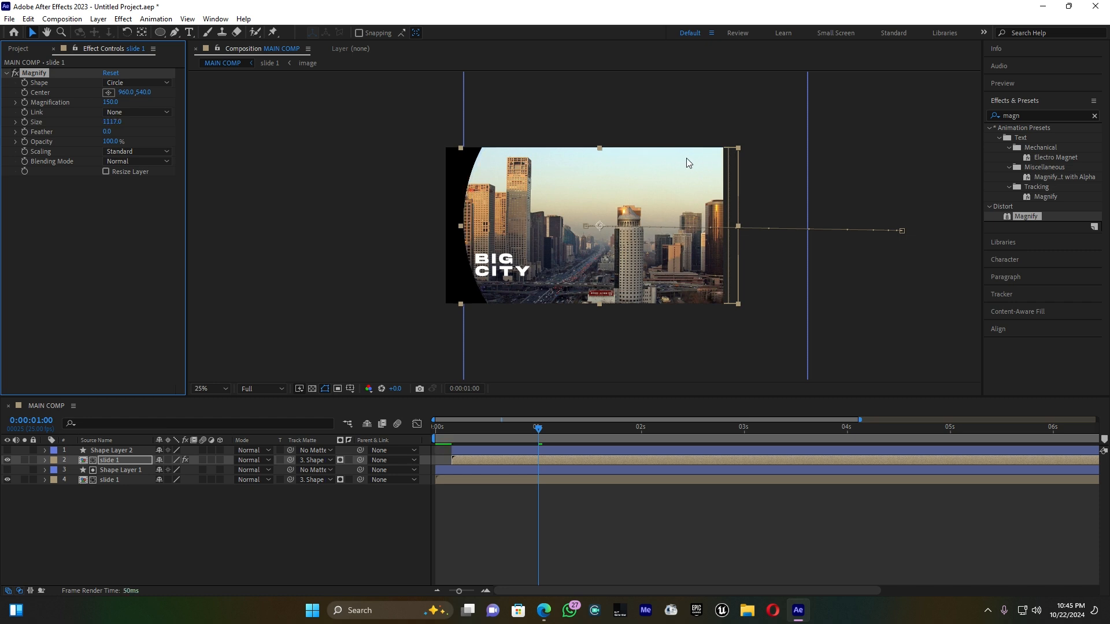
{"action": "left_click_drag", "start_coordinate": [119, 103], "coordinate": [123, 105]}
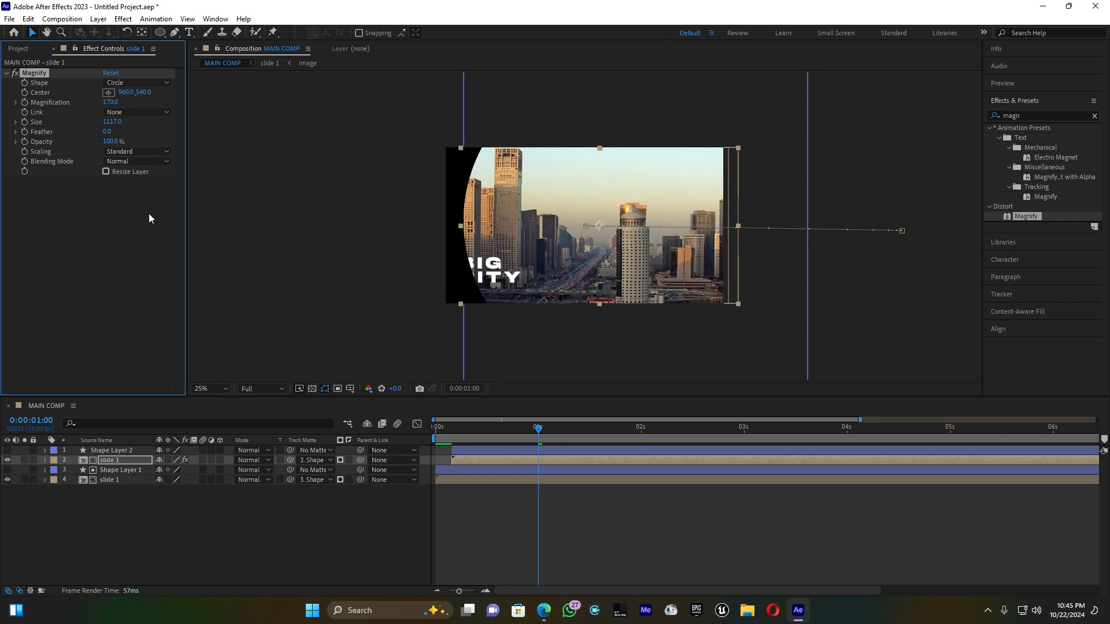
{"action": "left_click_drag", "start_coordinate": [290, 459], "coordinate": [127, 455]}
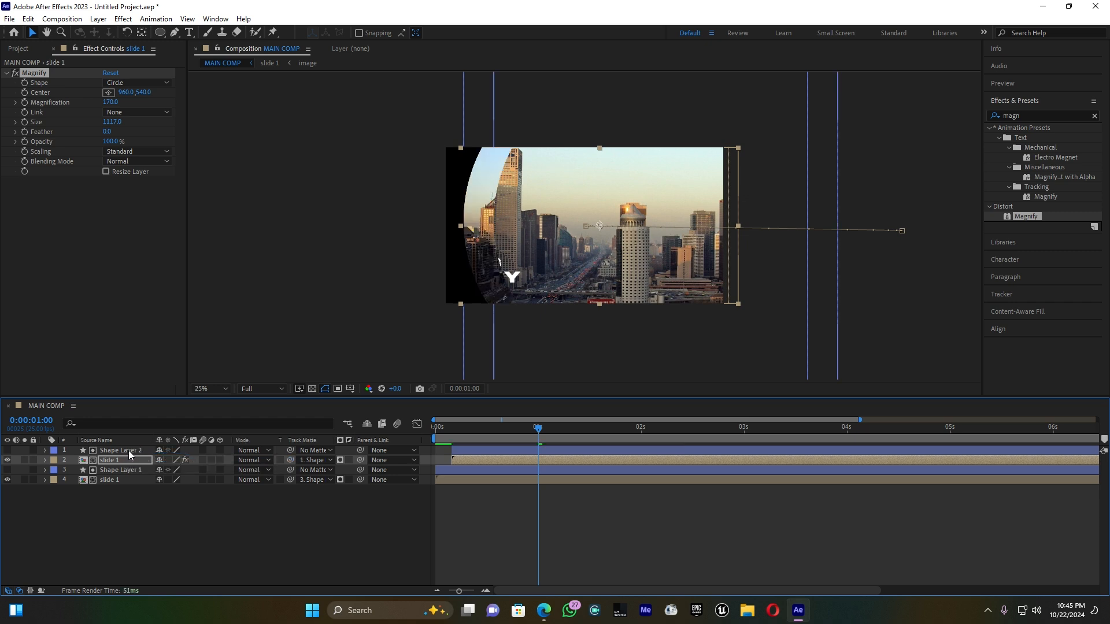
Apply Gaussian Blur to the upper slide 1 and raise its blurriness until the magnified picture looks softly out of focus.
{"action": "left_click", "coordinate": [122, 460]}
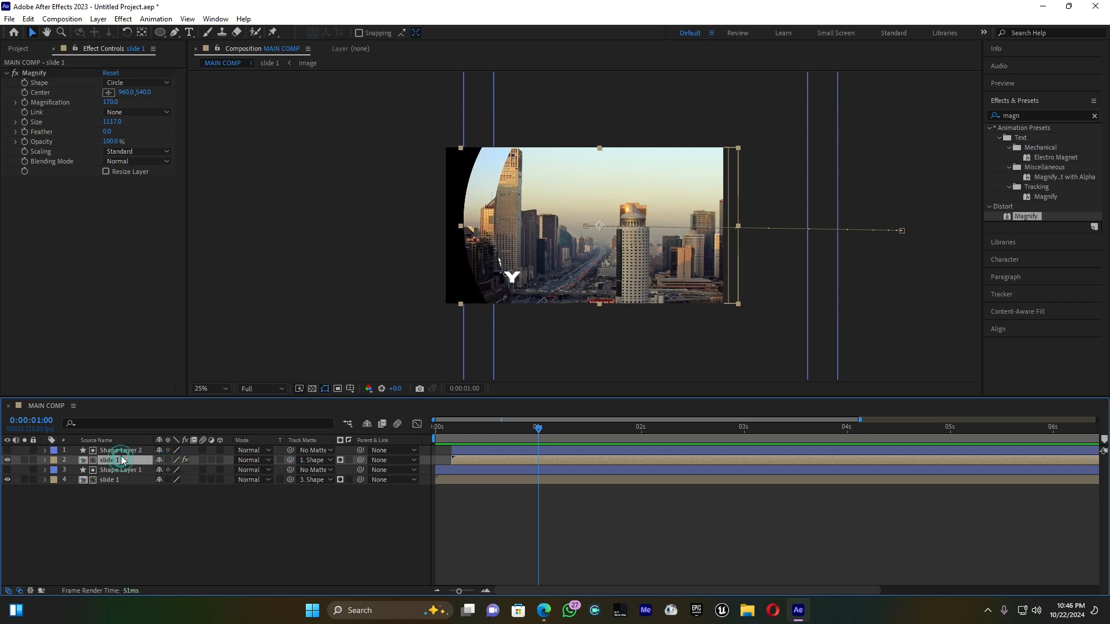
{"action": "double_click", "coordinate": [1040, 115]}
{"action": "type", "text": "gaus"}
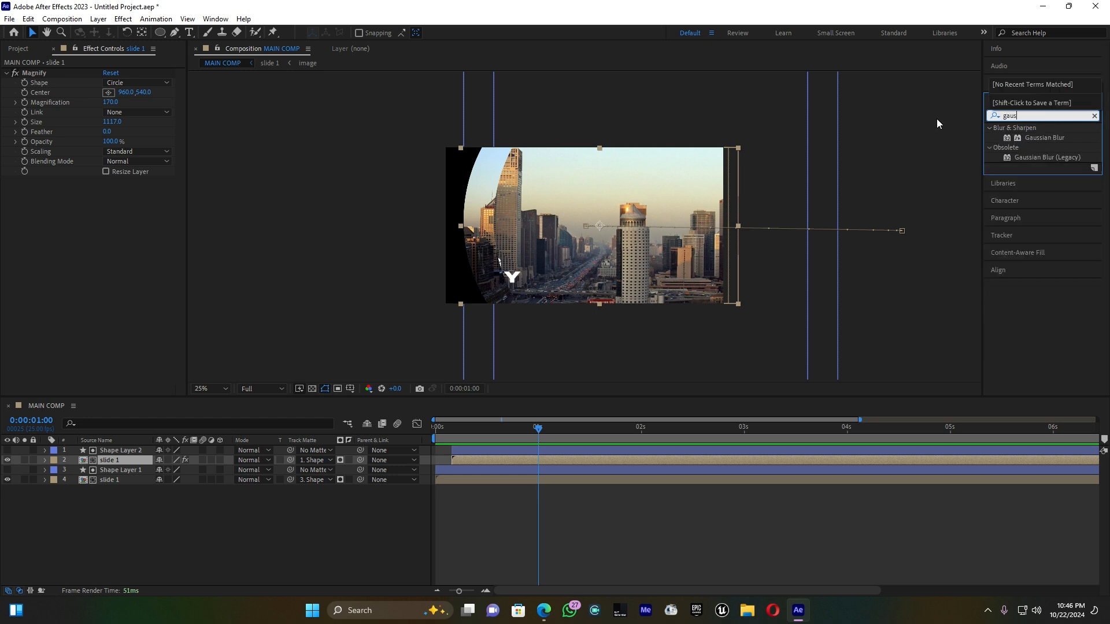
{"action": "left_click_drag", "start_coordinate": [1040, 138], "coordinate": [123, 460]}
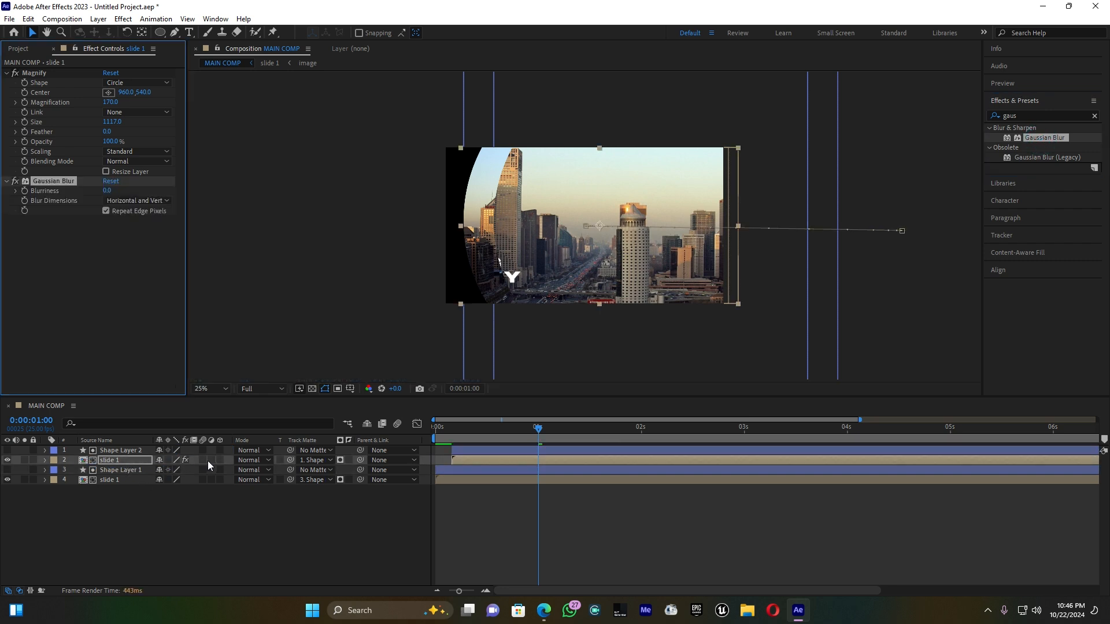
{"action": "left_click_drag", "start_coordinate": [108, 191], "coordinate": [190, 198]}
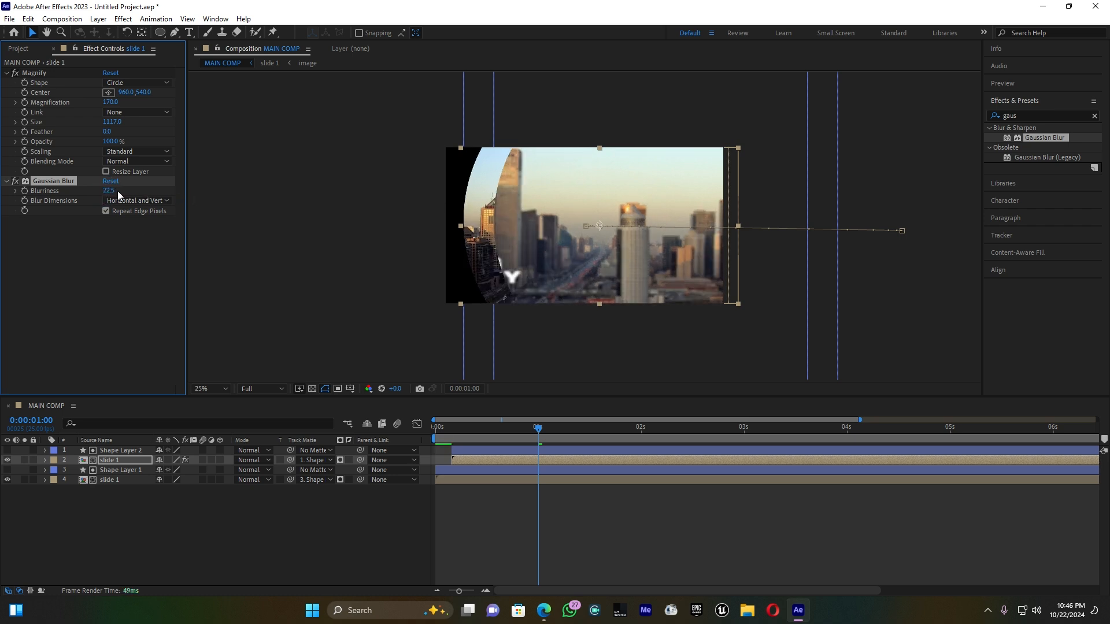
{"action": "left_click_drag", "start_coordinate": [110, 191], "coordinate": [149, 186]}
Duplicate Shape Layer 2 and turn on the visibility of the copy.
{"action": "left_click", "coordinate": [129, 450]}
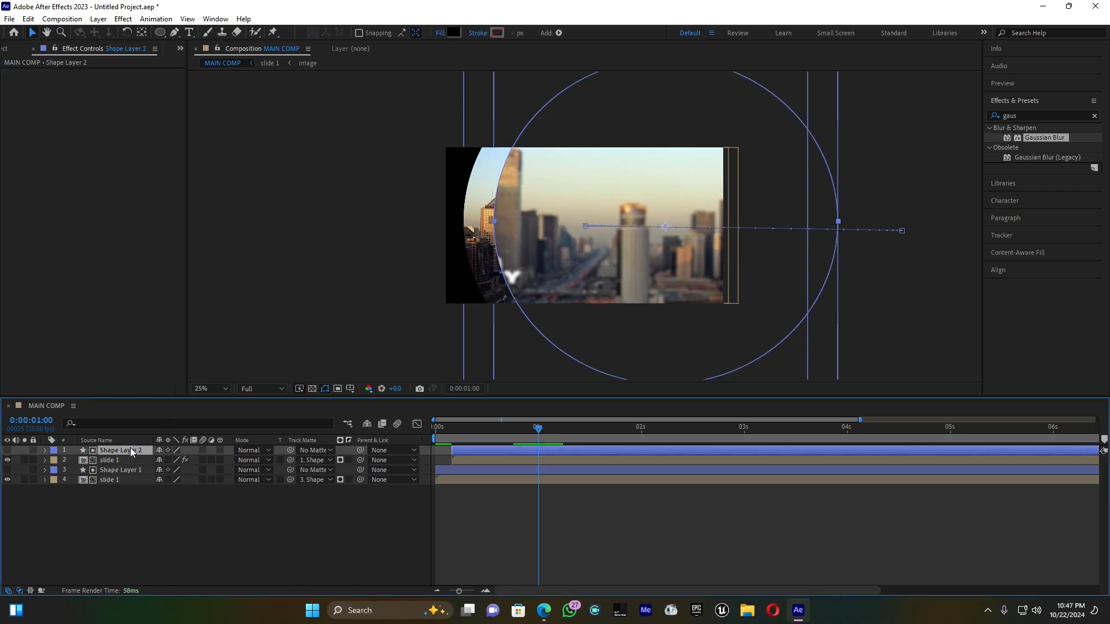
{"action": "key", "text": "ctrl+d"}
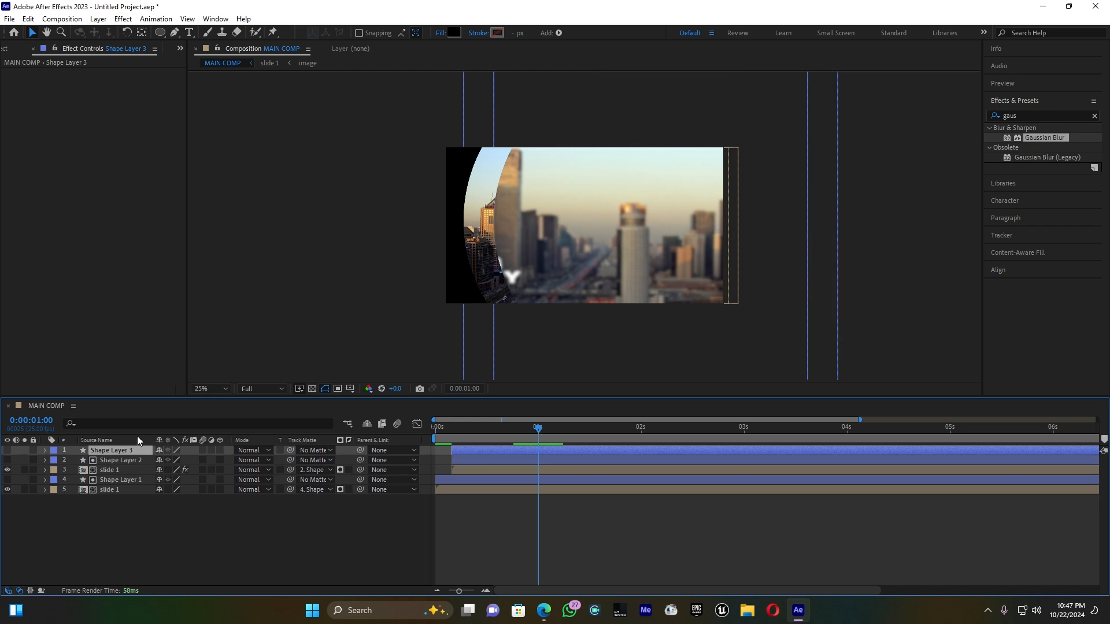
{"action": "left_click", "coordinate": [8, 450]}
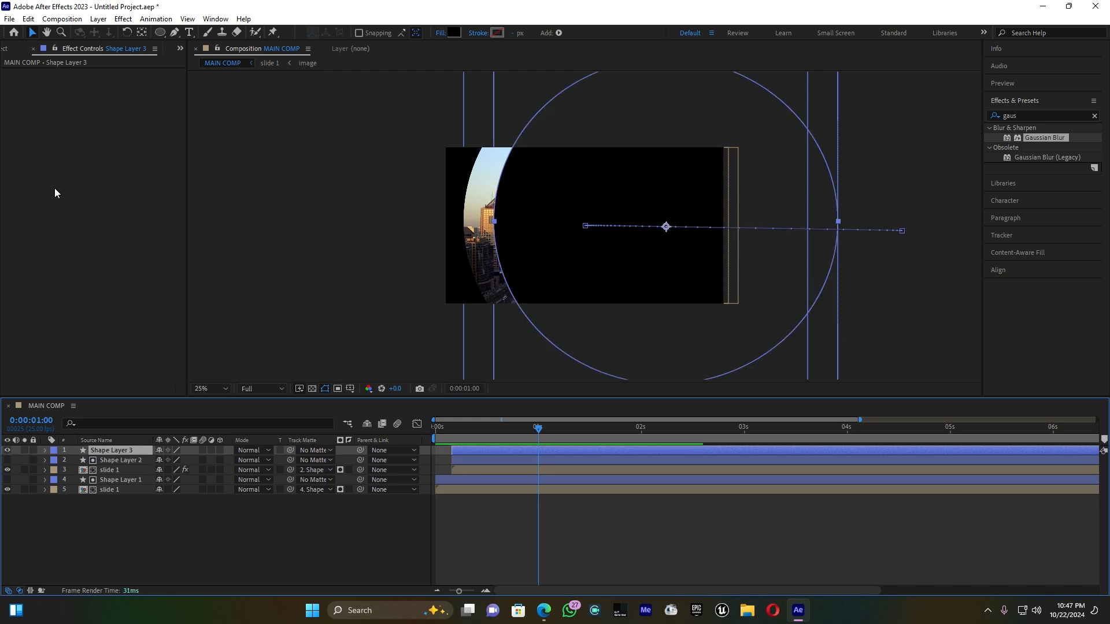
Set the fill of Shape Layer 3 to None.
{"action": "left_click", "coordinate": [453, 32]}
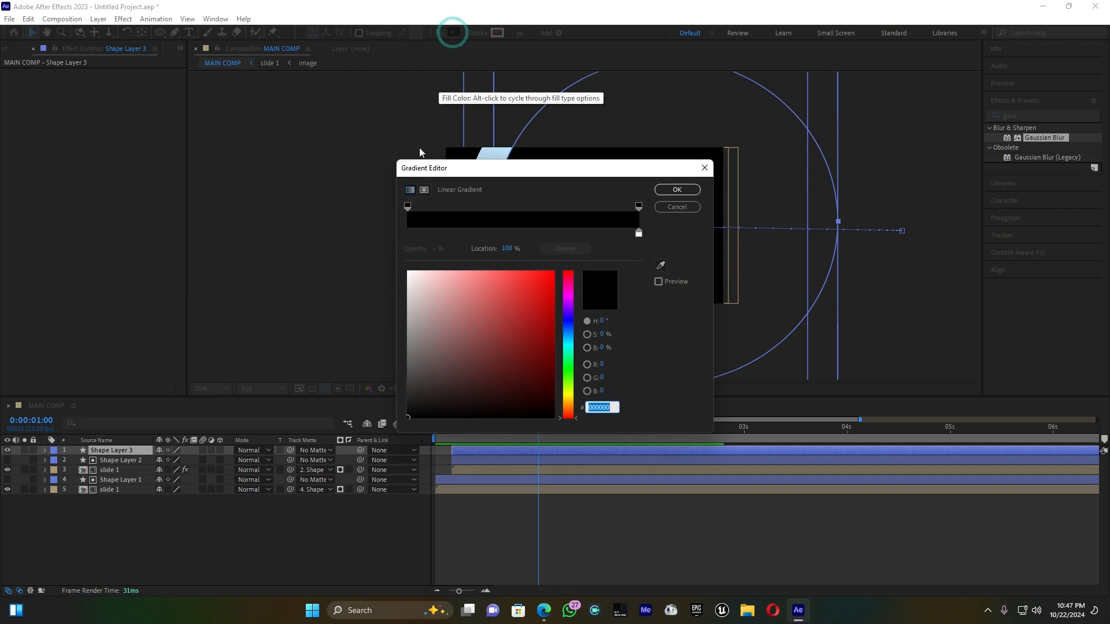
{"action": "left_click", "coordinate": [671, 205]}
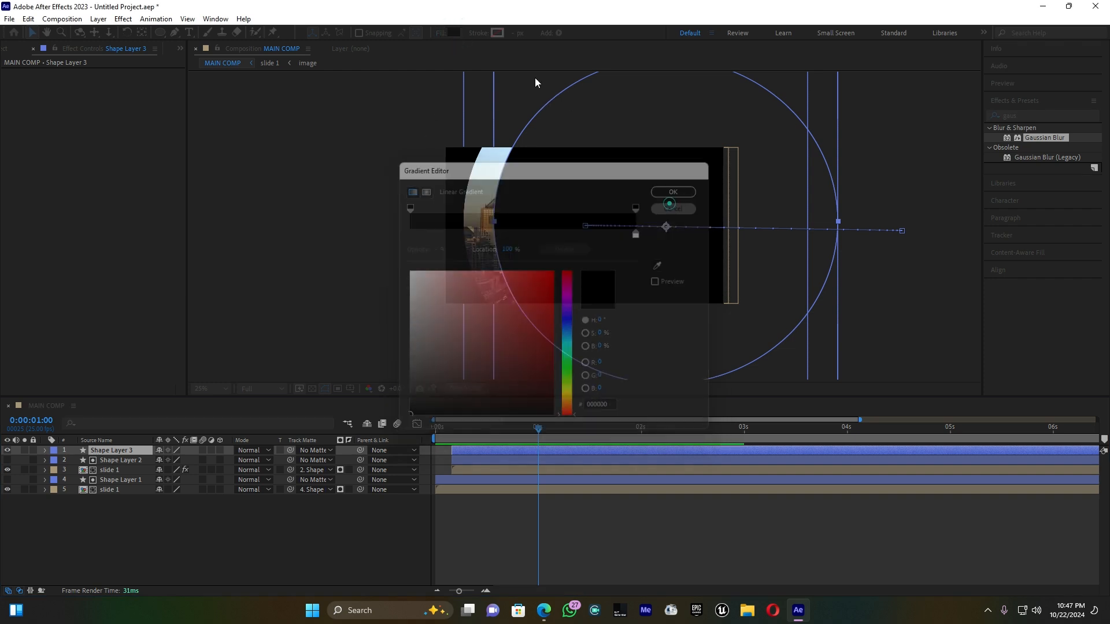
{"action": "left_click", "coordinate": [440, 32]}
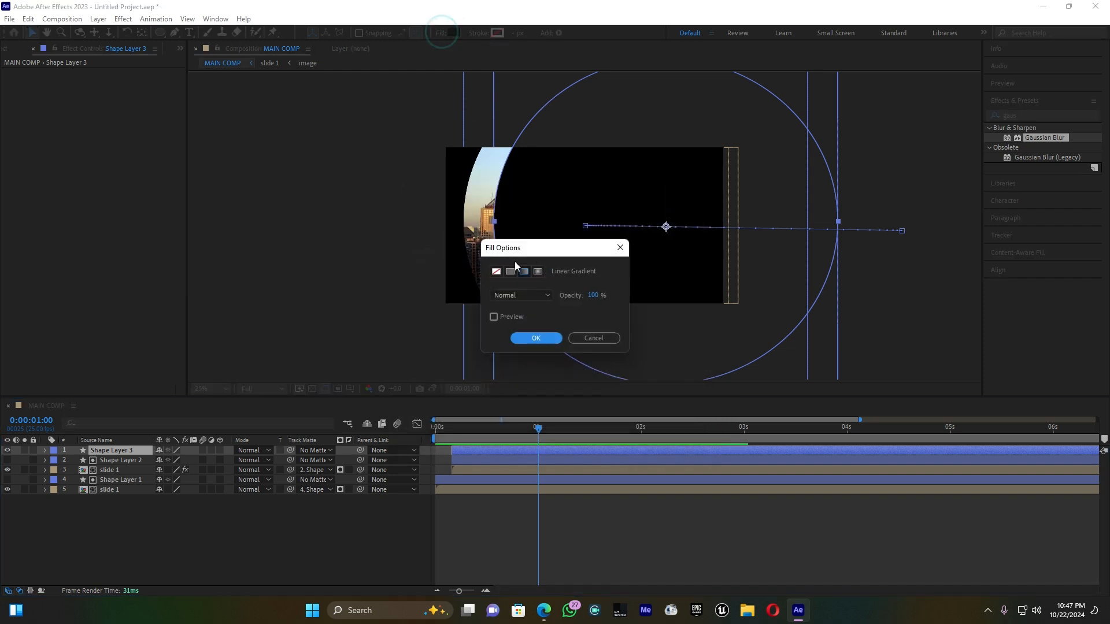
{"action": "left_click", "coordinate": [497, 272]}
{"action": "left_click", "coordinate": [546, 339]}
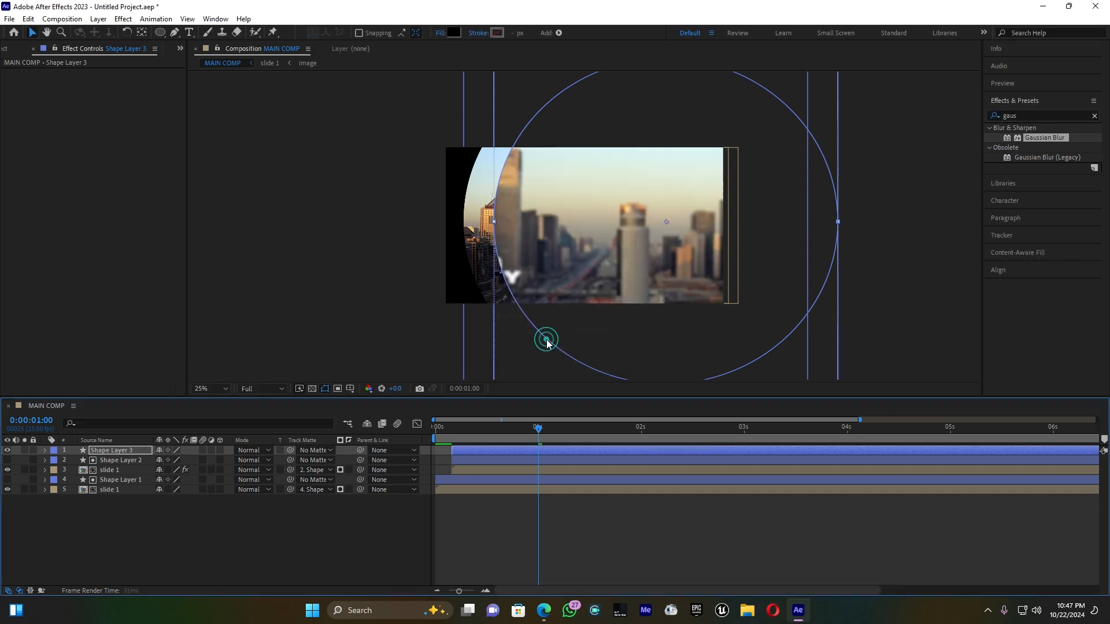
Give Shape Layer 3 a white FFFFFF stroke 15 px wide, and toggle the layer's visibility to compare.
{"action": "left_click", "coordinate": [497, 33]}
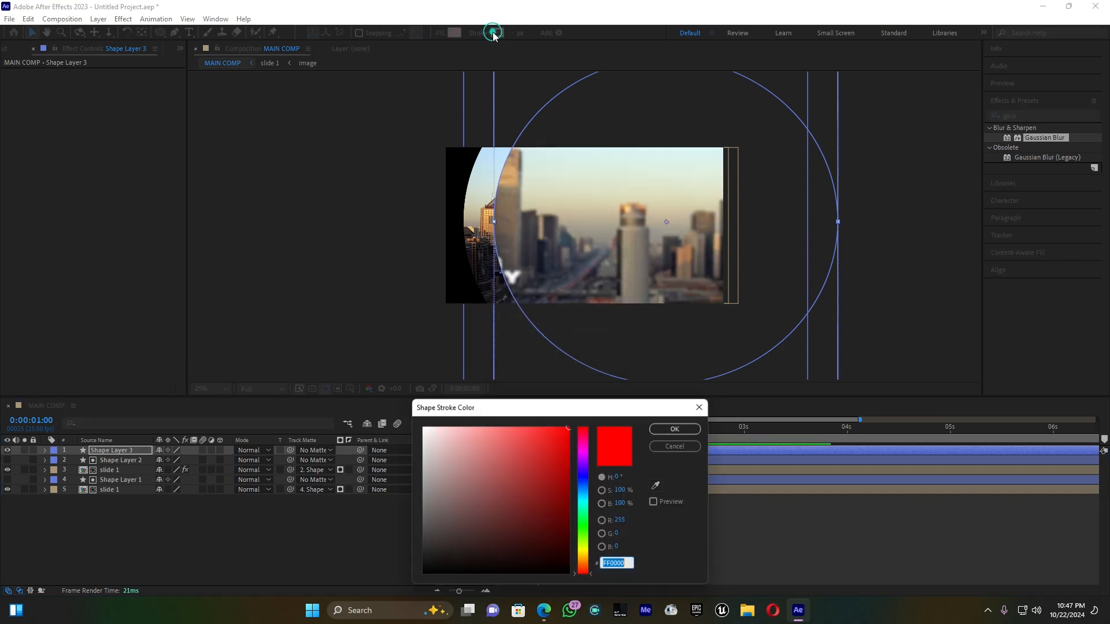
{"action": "left_click_drag", "start_coordinate": [433, 431], "coordinate": [423, 428]}
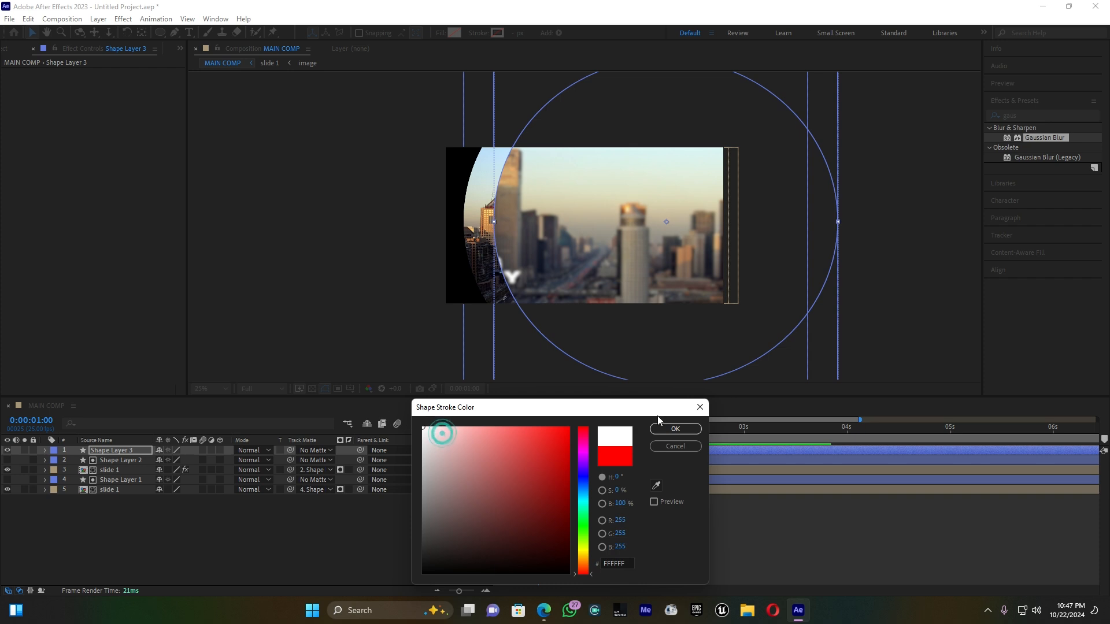
{"action": "left_click", "coordinate": [674, 428]}
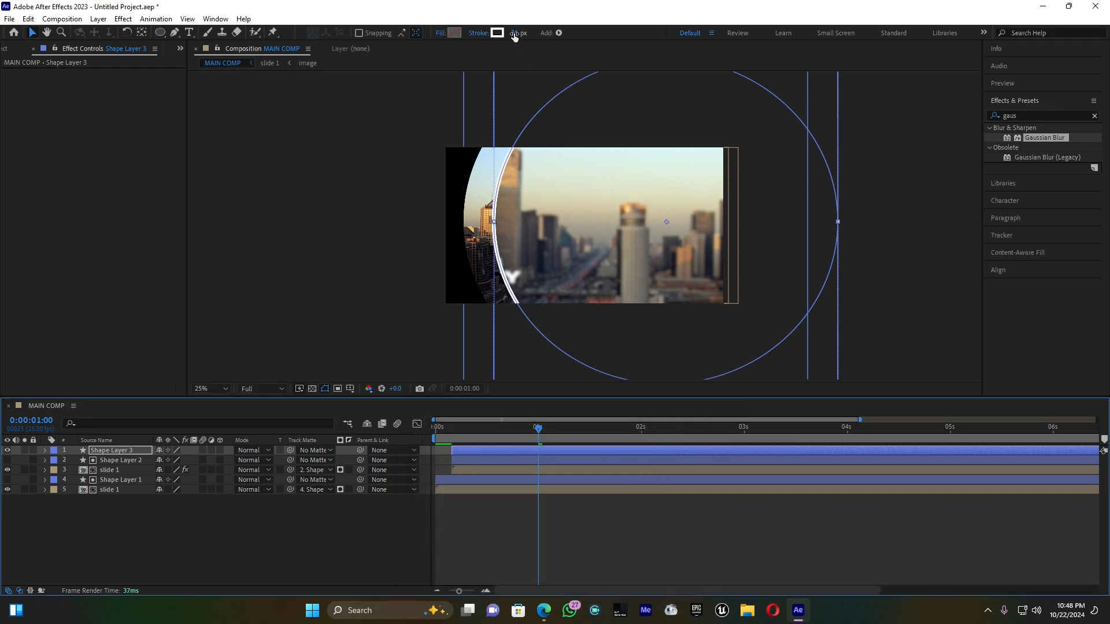
{"action": "left_click_drag", "start_coordinate": [514, 33], "coordinate": [507, 33]}
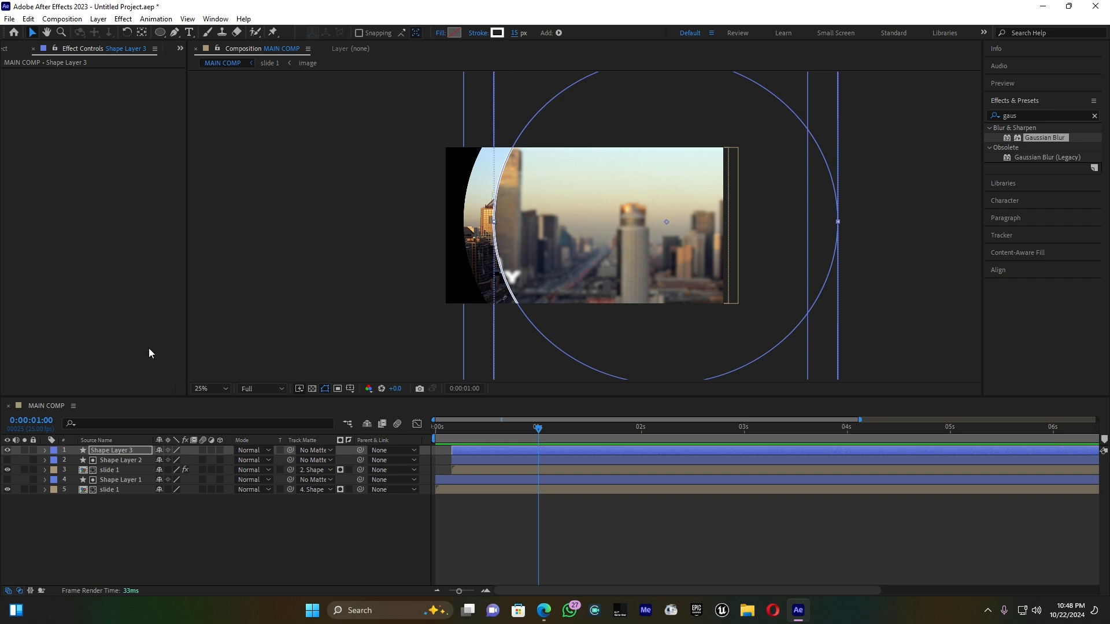
{"action": "left_click", "coordinate": [7, 450]}
{"action": "left_click", "coordinate": [7, 450]}
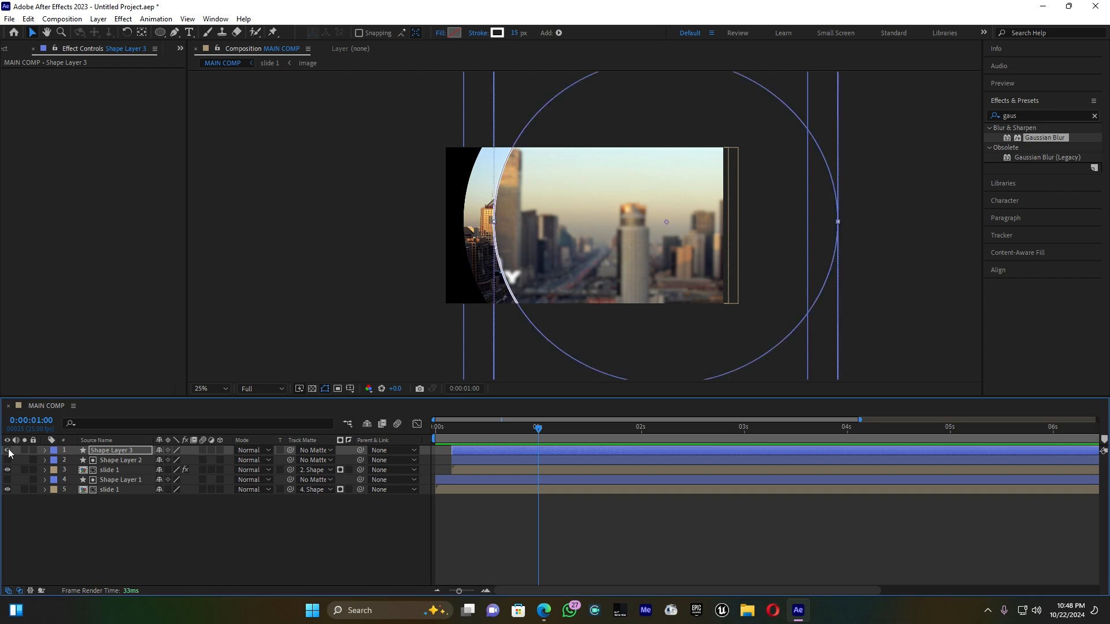
Apply Gaussian Blur to Shape Layer 3 with a blurriness of 20.6.
{"action": "left_click_drag", "start_coordinate": [1037, 137], "coordinate": [99, 447]}
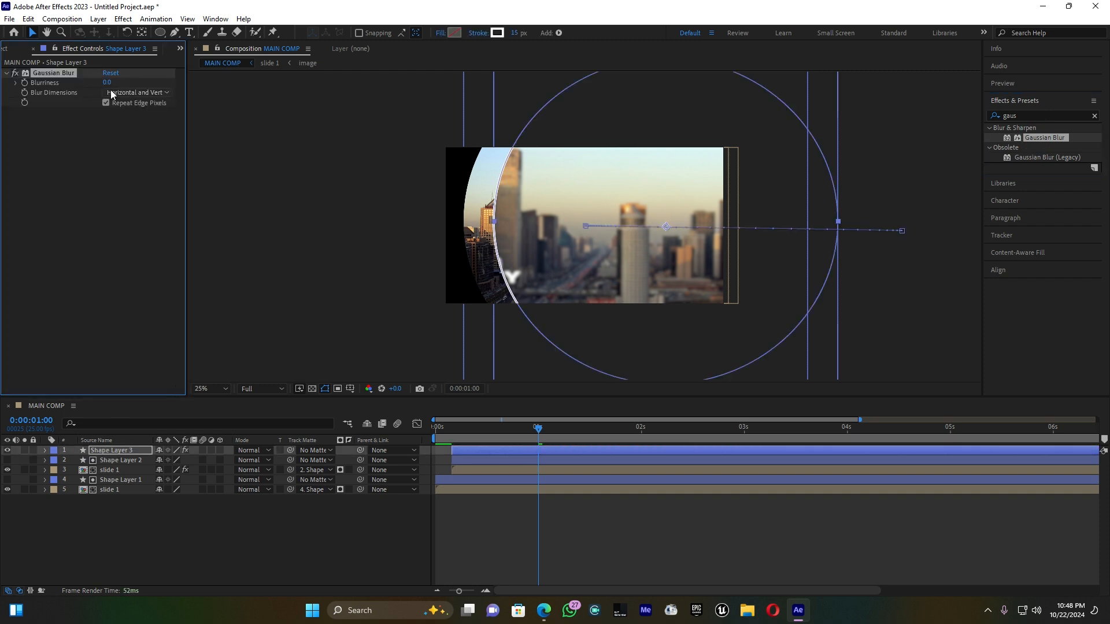
{"action": "left_click_drag", "start_coordinate": [107, 82], "coordinate": [188, 81]}
{"action": "left_click_drag", "start_coordinate": [108, 81], "coordinate": [147, 85]}
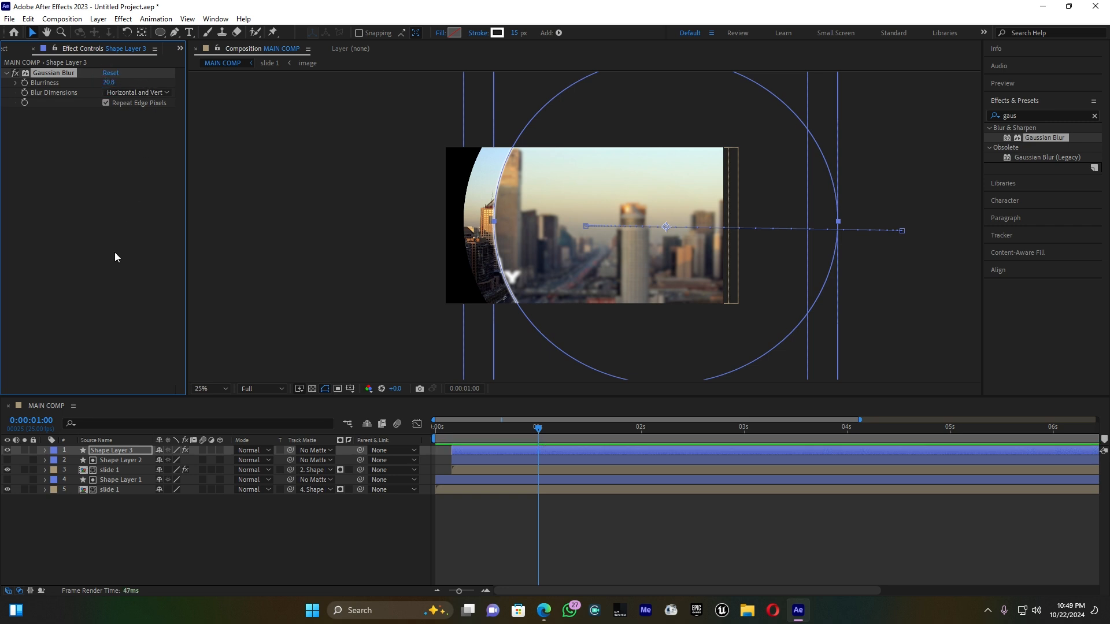
Duplicate Shape Layer 1 together with its bottom slide 1 layer, and move both copies to the top of the layer stack.
{"action": "left_click", "coordinate": [109, 529]}
{"action": "left_click", "coordinate": [120, 479]}
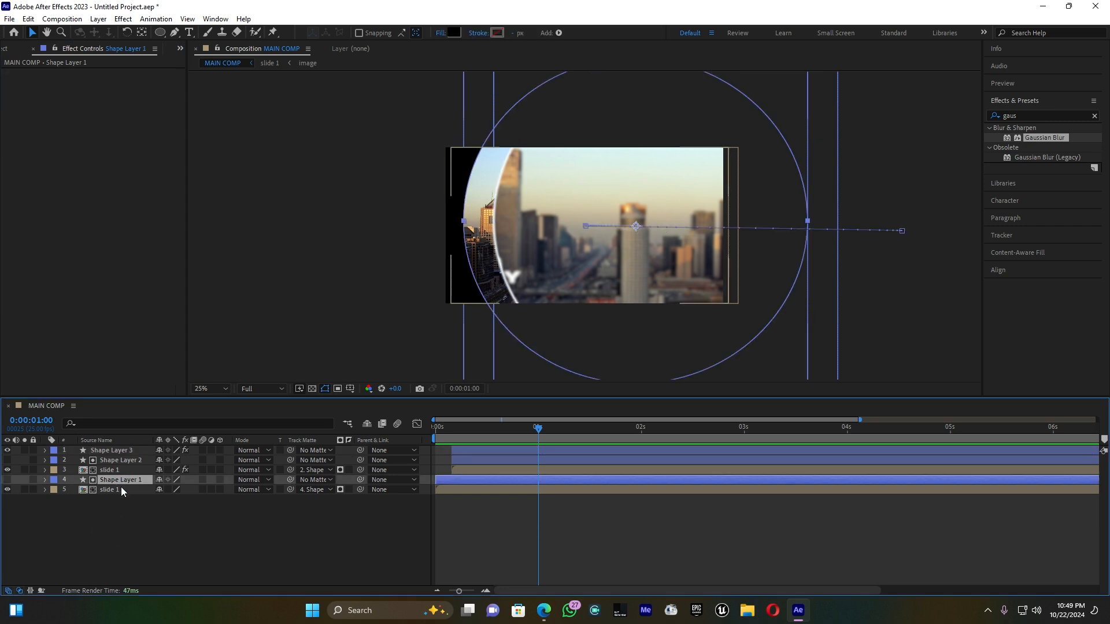
{"action": "left_click", "coordinate": [115, 489], "text": "ctrl"}
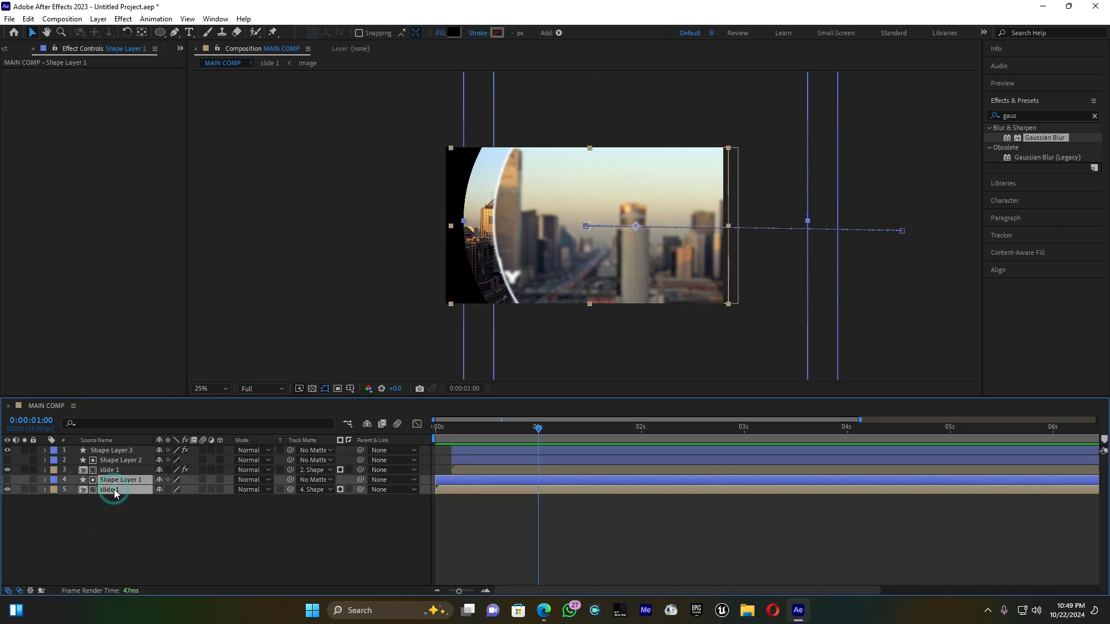
{"action": "key", "text": "ctrl+d"}
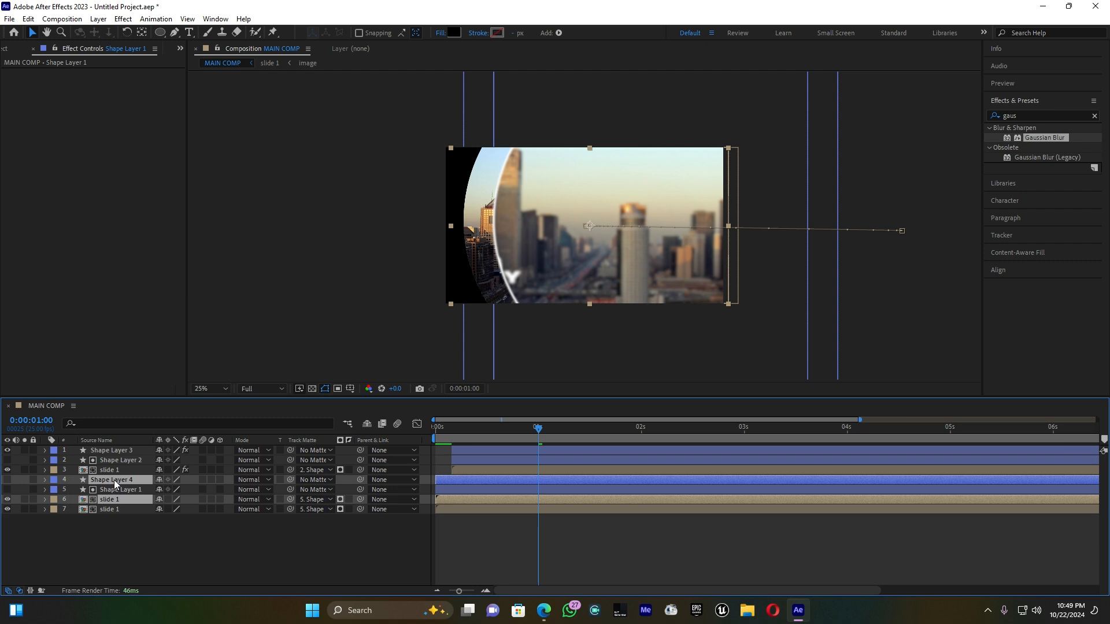
{"action": "left_click_drag", "start_coordinate": [116, 477], "coordinate": [114, 447]}
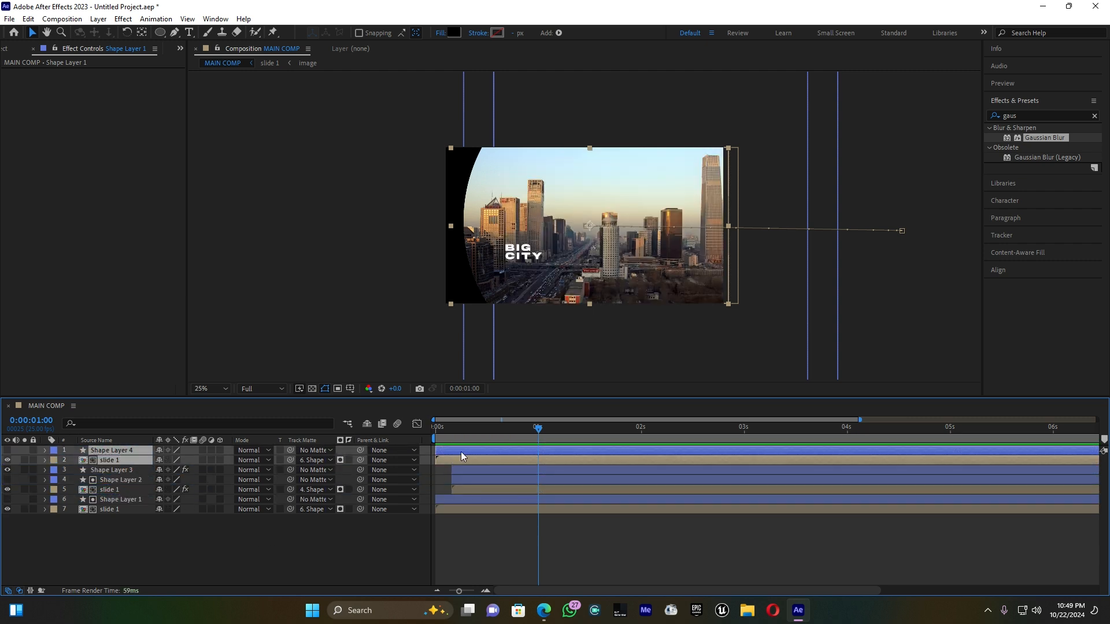
Start Shape Layer 4 and its slide 1 at about 0.4 s, and nudge Shape Layers 3 and 2 with the blurred slide 1 slightly later.
{"action": "left_click_drag", "start_coordinate": [447, 450], "coordinate": [483, 452]}
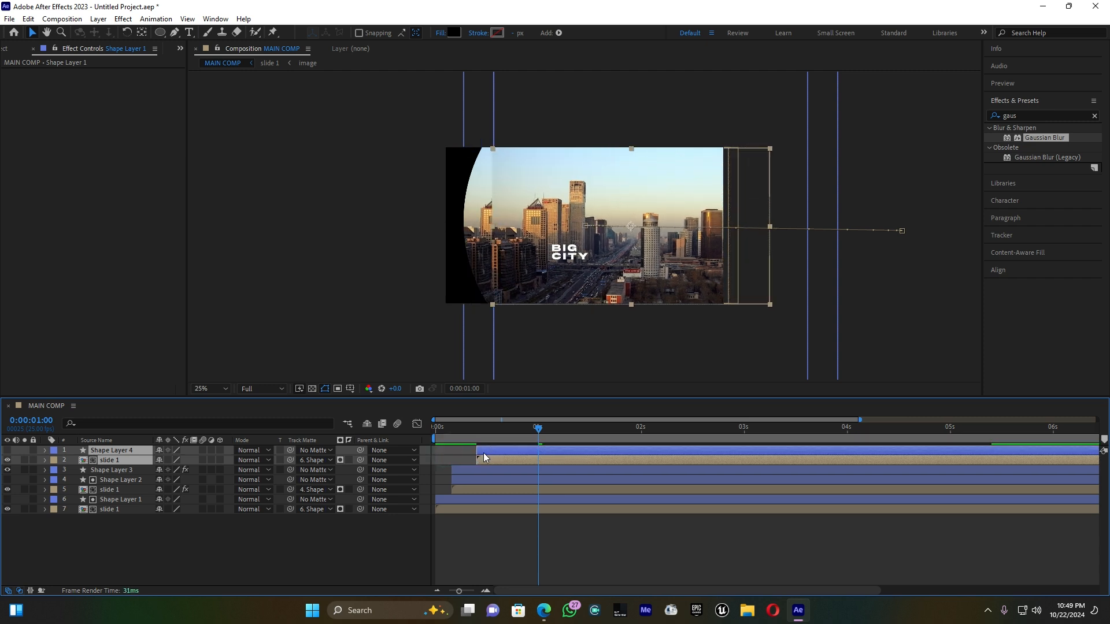
{"action": "left_click", "coordinate": [455, 461]}
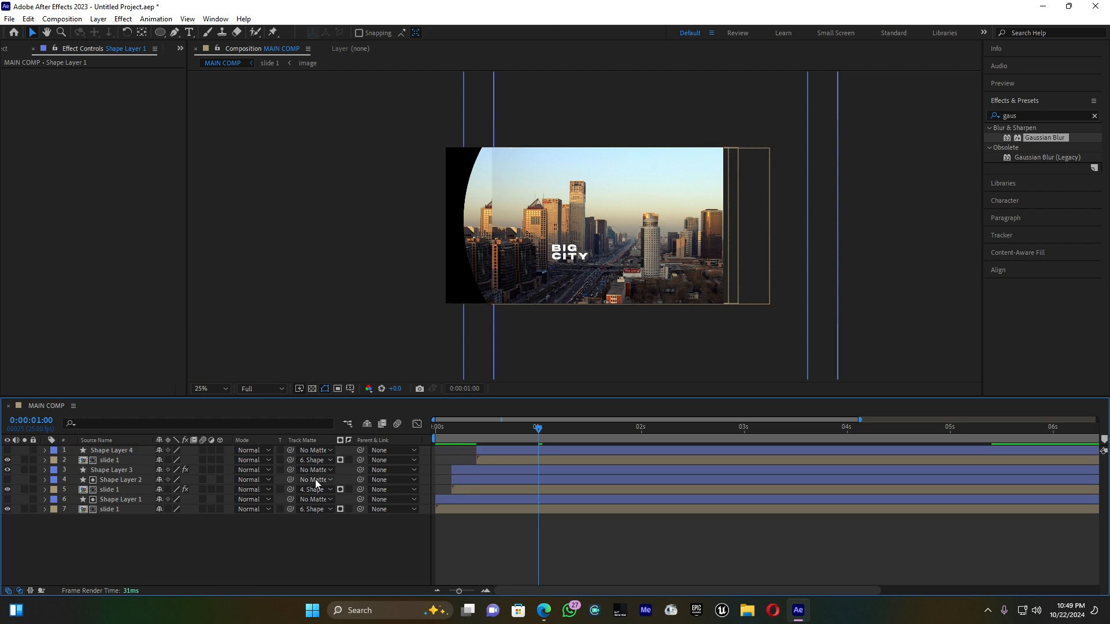
{"action": "left_click", "coordinate": [98, 471]}
{"action": "left_click", "coordinate": [99, 480], "text": "ctrl"}
{"action": "left_click", "coordinate": [103, 490], "text": "ctrl"}
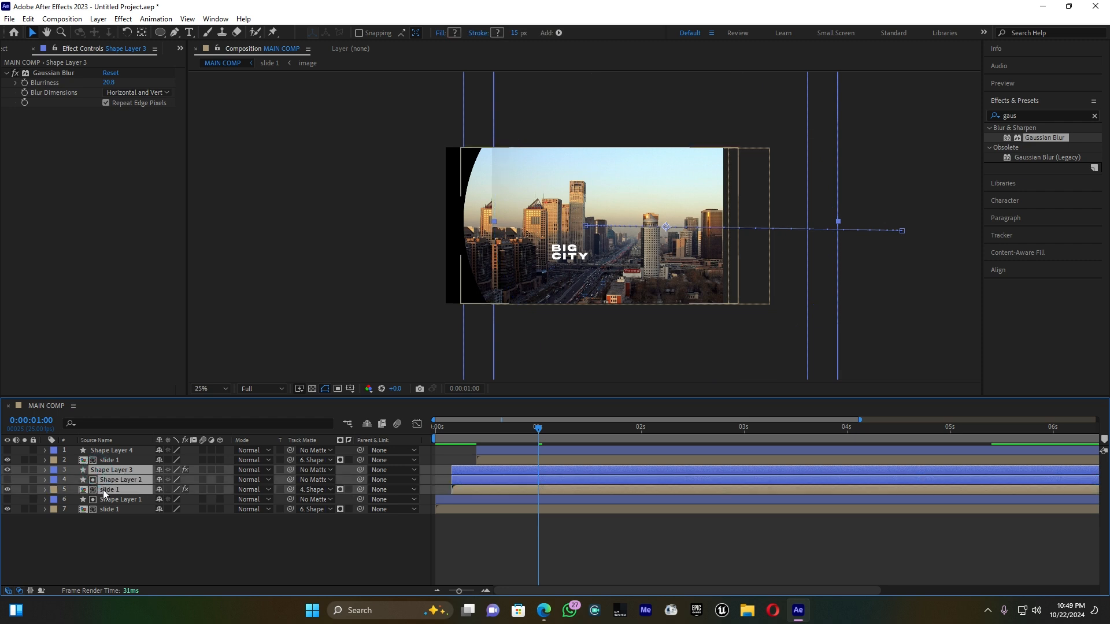
{"action": "left_click_drag", "start_coordinate": [477, 470], "coordinate": [479, 471]}
Use Shape Layer 4 as the track matte of the slide 1 below it, and set that slide's blending mode to Screen.
{"action": "left_click", "coordinate": [487, 450]}
{"action": "left_click", "coordinate": [486, 458]}
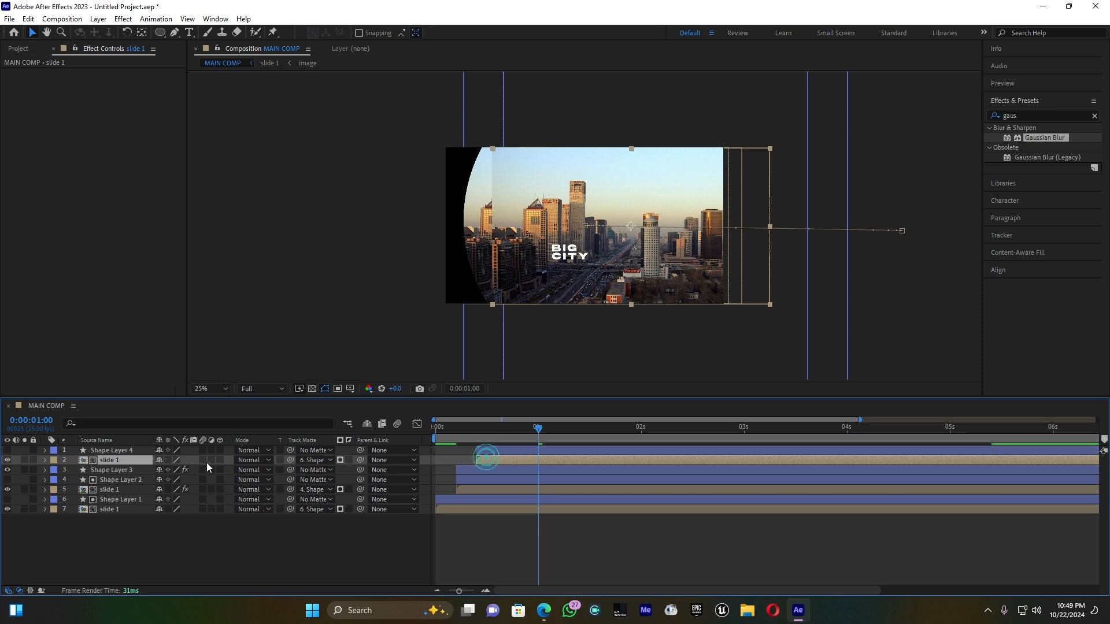
{"action": "left_click_drag", "start_coordinate": [290, 460], "coordinate": [119, 451]}
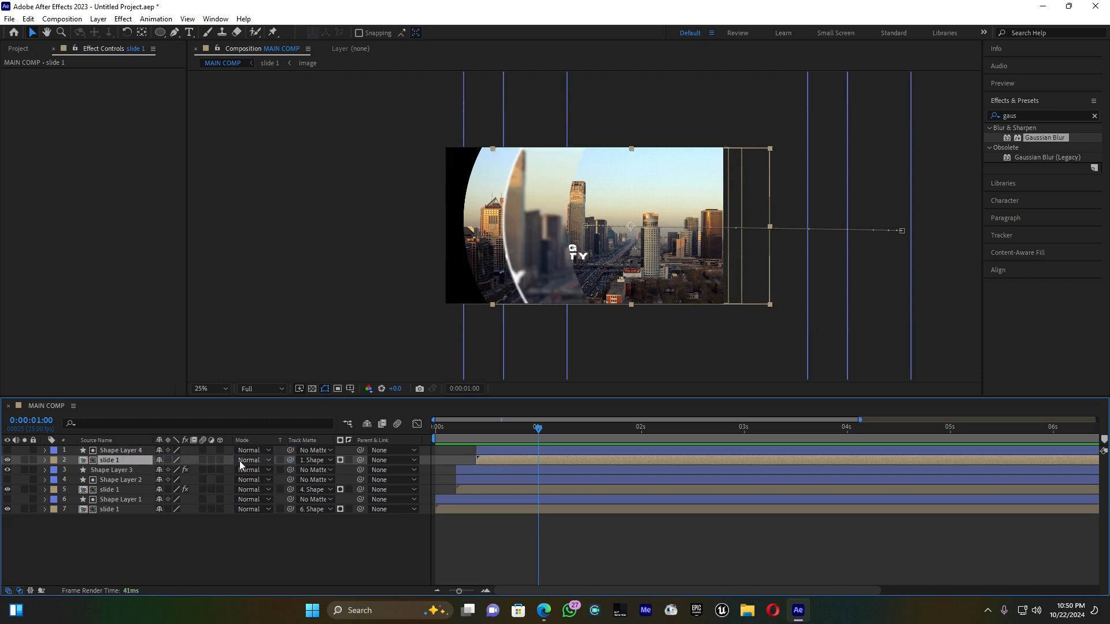
{"action": "left_click", "coordinate": [240, 464]}
{"action": "left_click", "coordinate": [326, 239]}
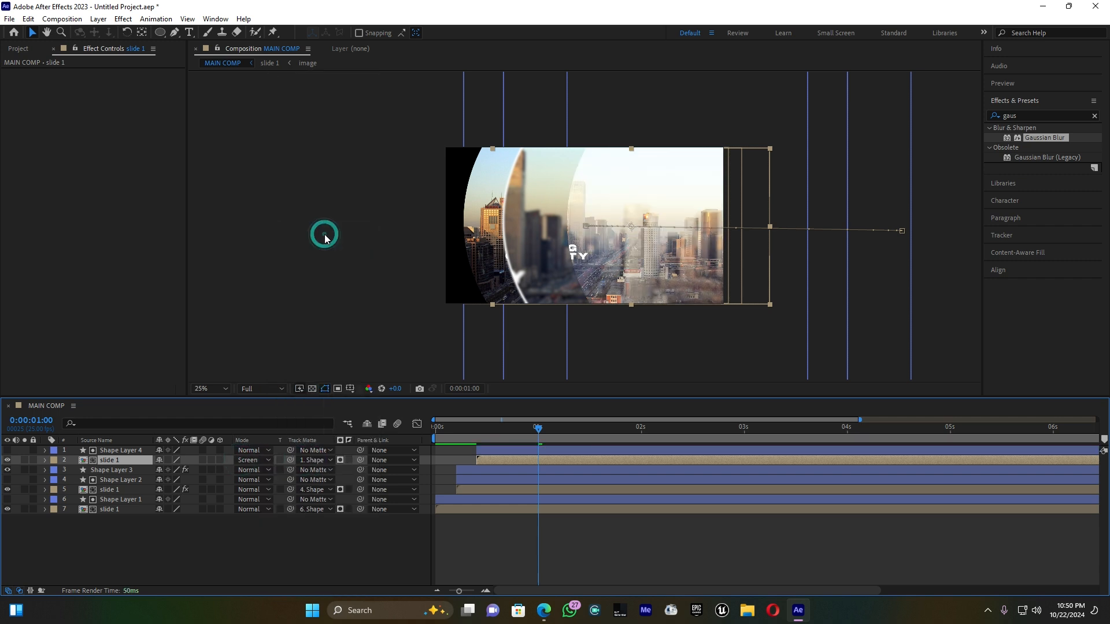
Duplicate the original bottom pair of Shape Layer 1 and slide 1 again, and place the copies at the top of the stack.
{"action": "left_click", "coordinate": [109, 509]}
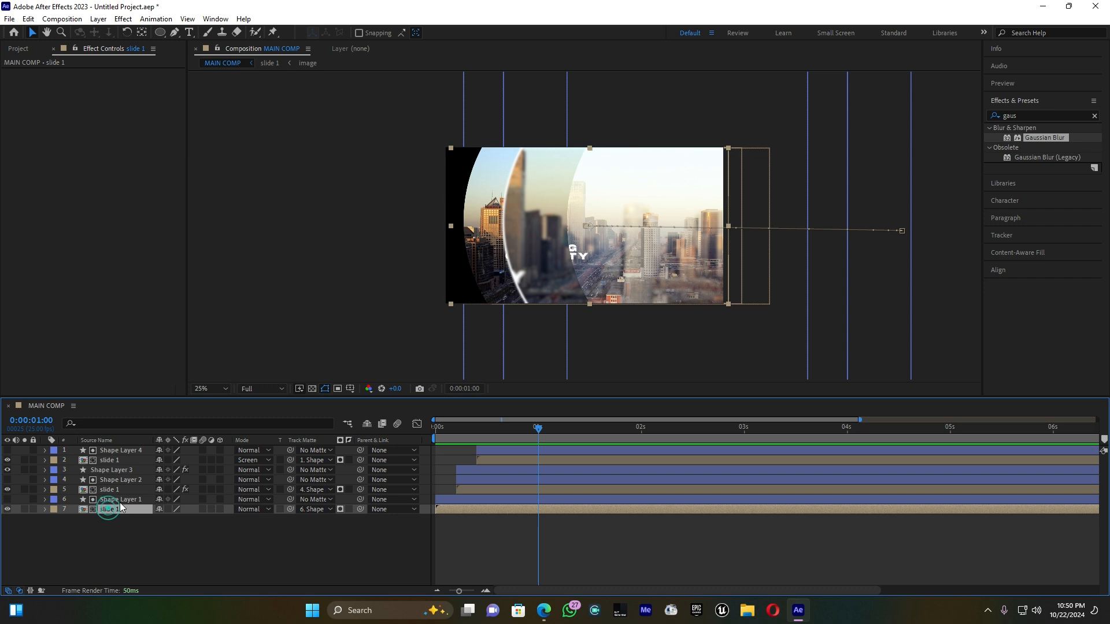
{"action": "left_click", "coordinate": [121, 500], "text": "shift"}
{"action": "key", "text": "ctrl+d"}
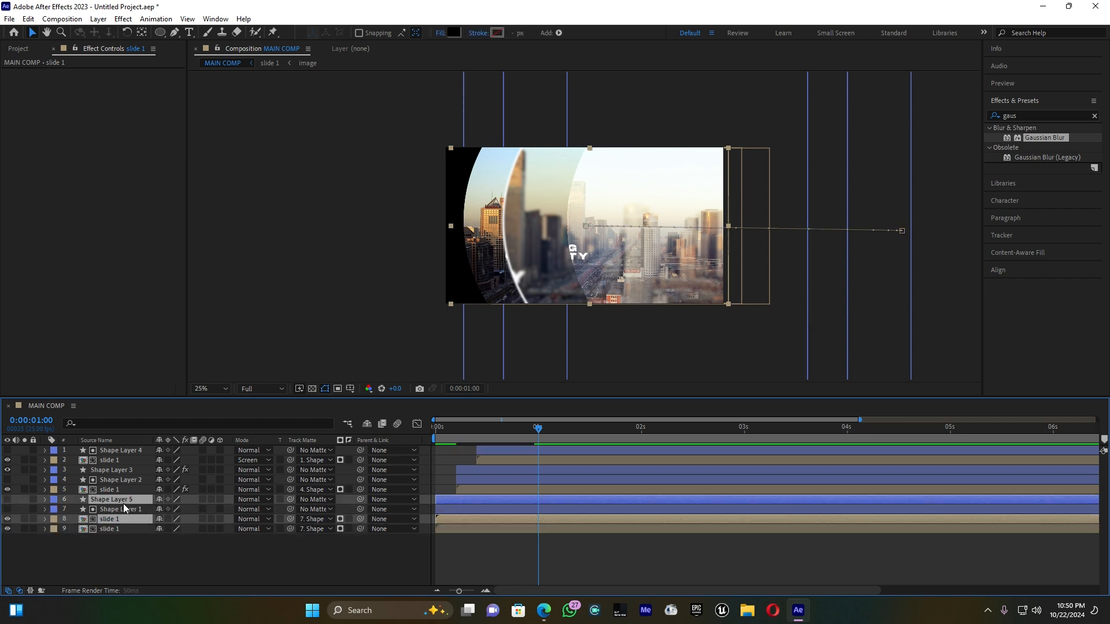
{"action": "left_click_drag", "start_coordinate": [121, 500], "coordinate": [124, 449]}
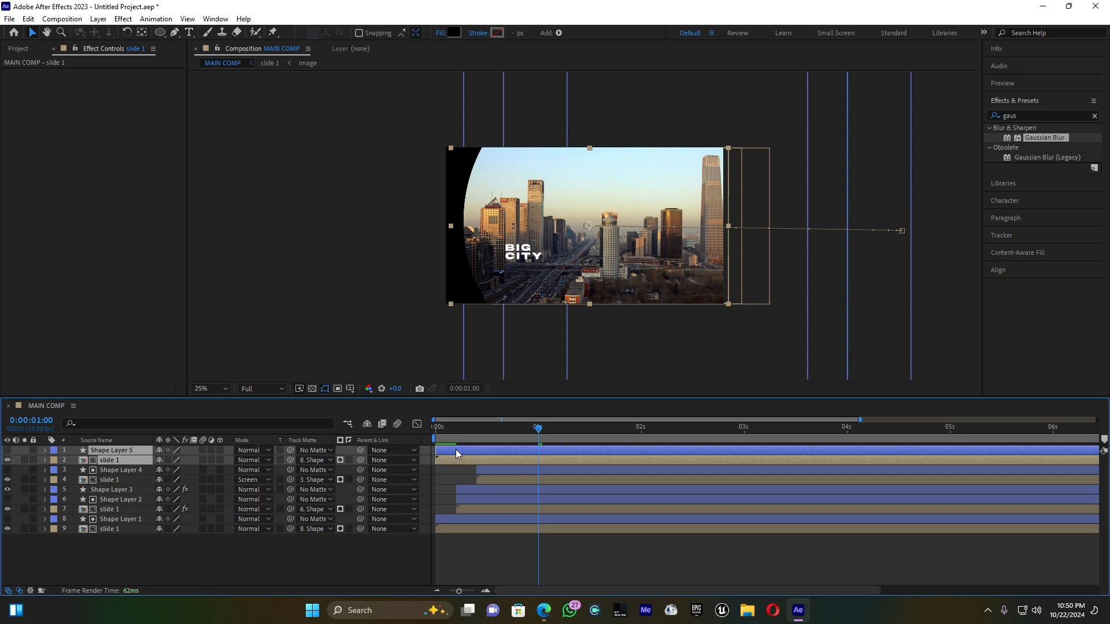
Start Shape Layer 5 and its slide 1 at about 0.6 s, and matte that slide with Shape Layer 5.
{"action": "left_click_drag", "start_coordinate": [482, 452], "coordinate": [542, 450]}
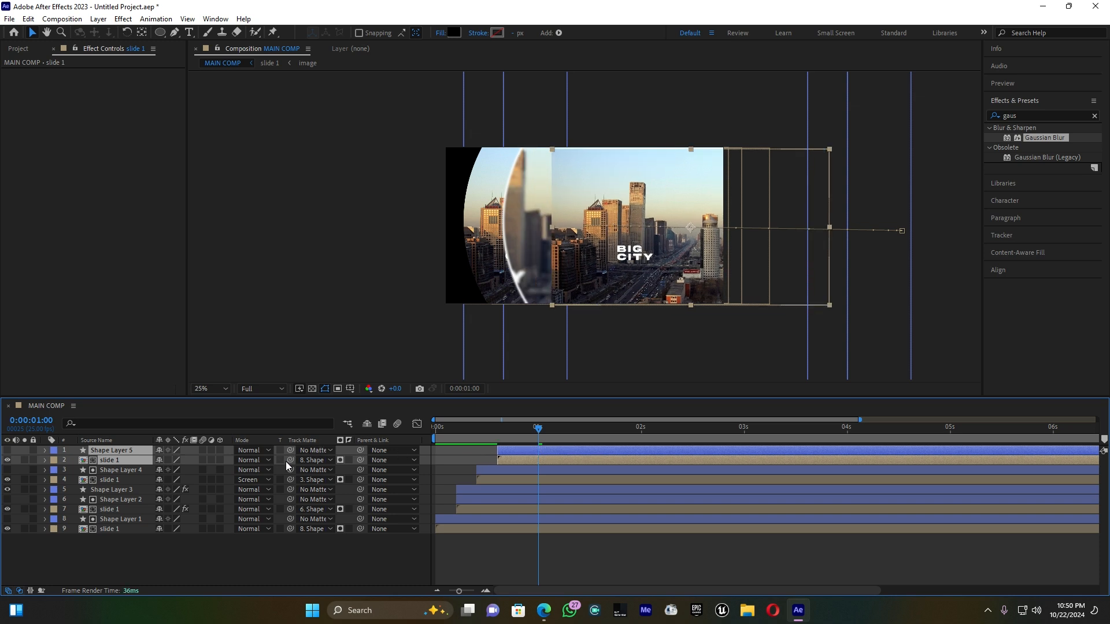
{"action": "left_click_drag", "start_coordinate": [290, 460], "coordinate": [123, 449]}
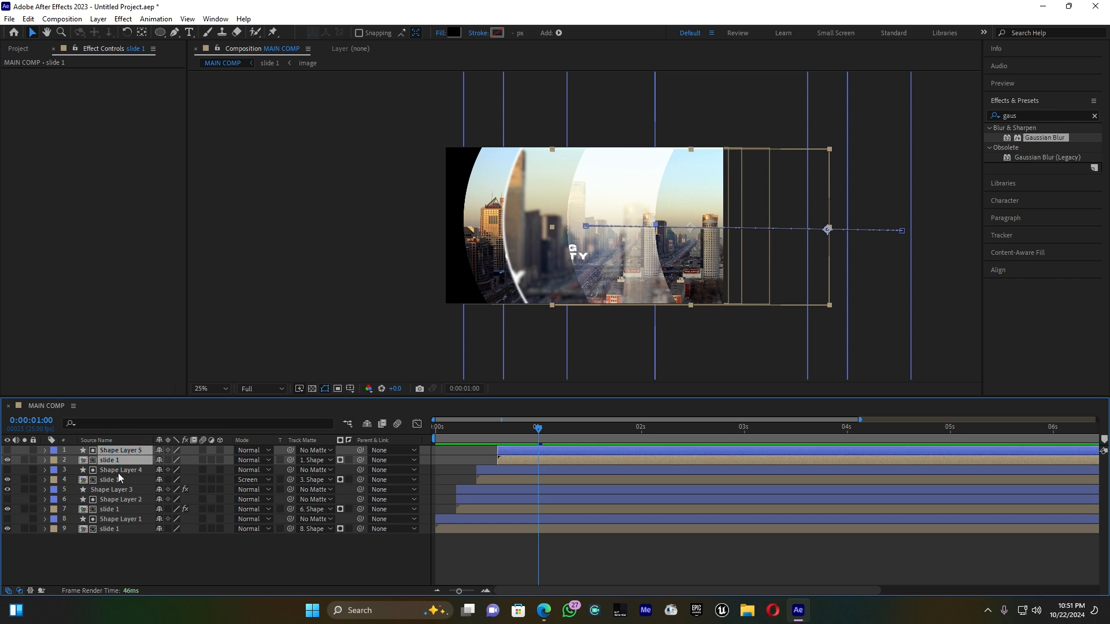
{"action": "left_click", "coordinate": [118, 472]}
Duplicate Shape Layer 5 and turn on the visibility of the copy.
{"action": "left_click", "coordinate": [116, 450]}
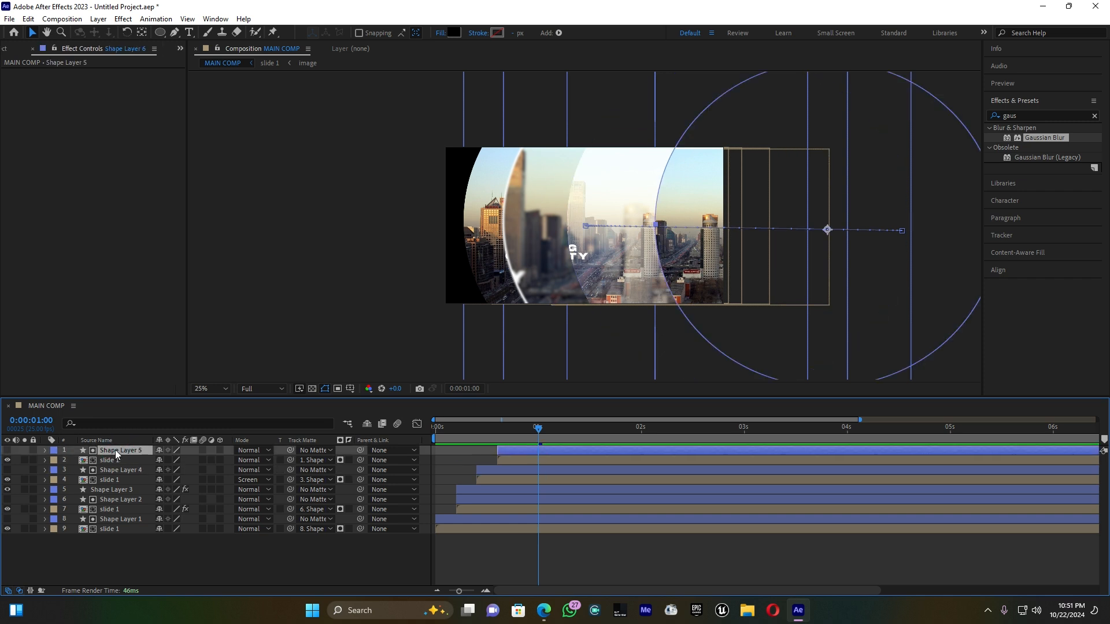
{"action": "key", "text": "ctrl+d"}
{"action": "left_click", "coordinate": [7, 450]}
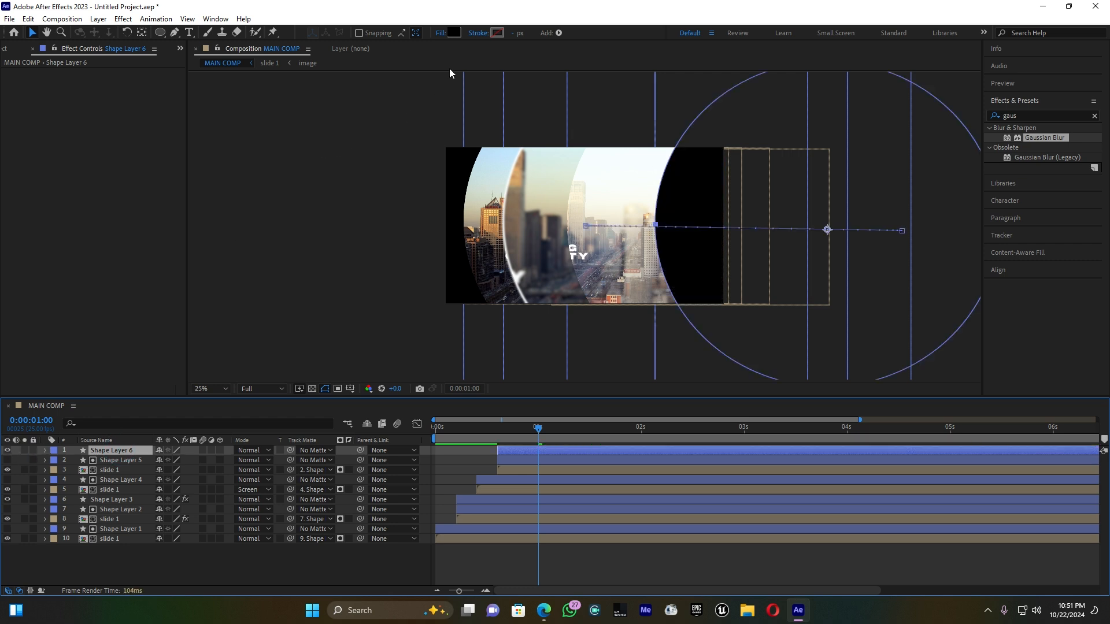
Set the fill of Shape Layer 6 to None and give it a solid white stroke 14 px wide.
{"action": "left_click", "coordinate": [440, 33]}
{"action": "left_click", "coordinate": [496, 272]}
{"action": "left_click", "coordinate": [535, 339]}
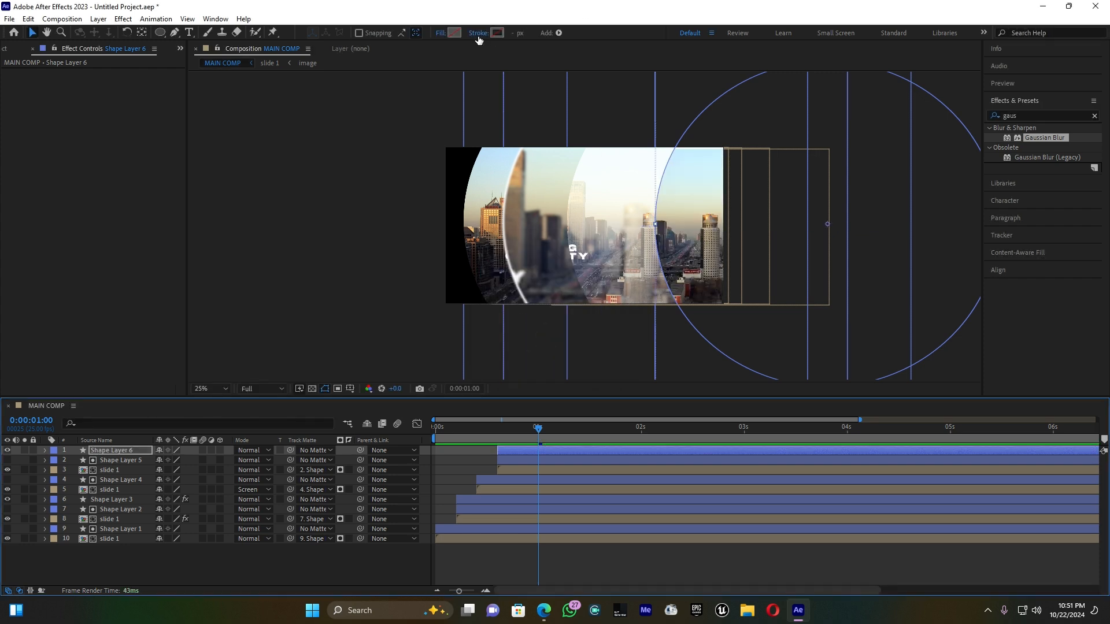
{"action": "left_click", "coordinate": [478, 33]}
{"action": "left_click", "coordinate": [510, 271]}
{"action": "left_click", "coordinate": [527, 334]}
{"action": "left_click", "coordinate": [497, 32]}
{"action": "left_click", "coordinate": [449, 458]}
{"action": "left_click", "coordinate": [675, 428]}
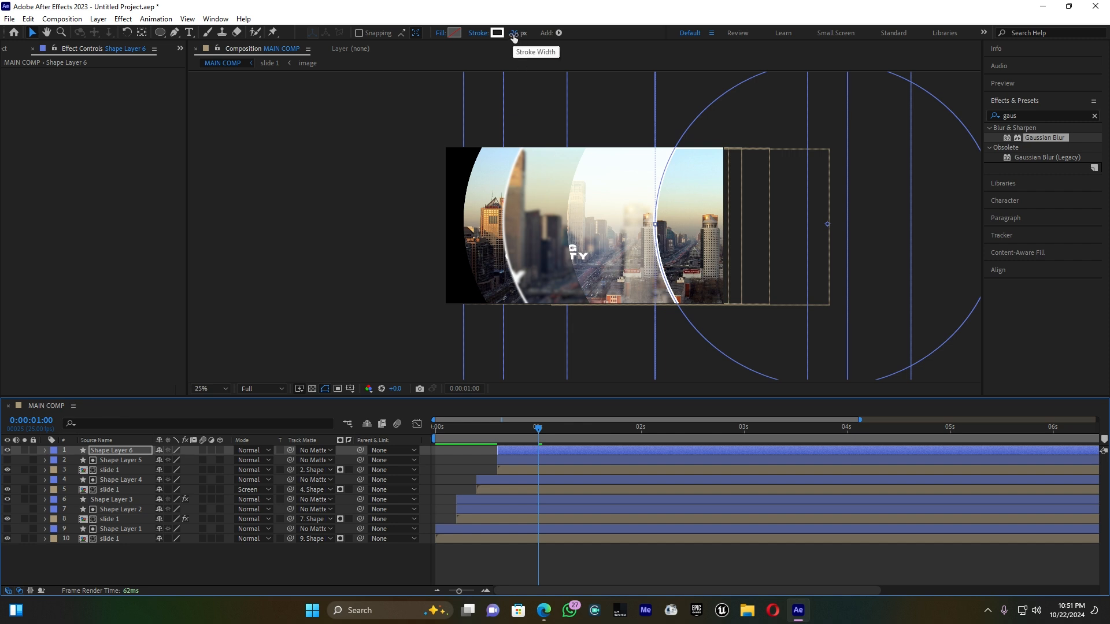
{"action": "left_click_drag", "start_coordinate": [513, 36], "coordinate": [506, 36]}
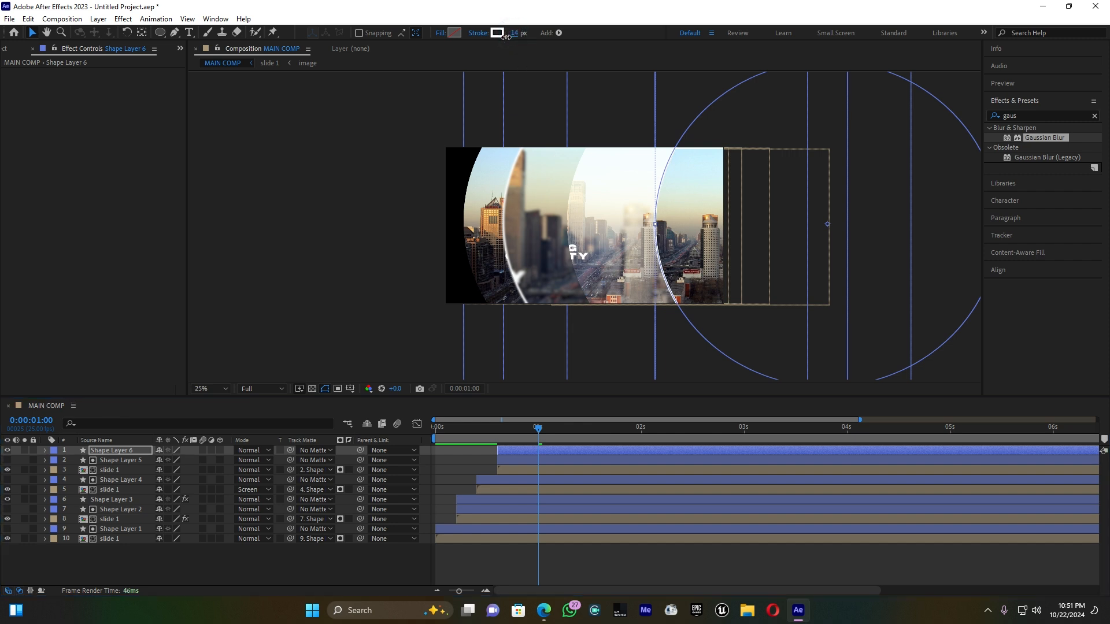
Apply Gaussian Blur to Shape Layer 6 with a blurriness of 11.5.
{"action": "left_click_drag", "start_coordinate": [1056, 143], "coordinate": [140, 455]}
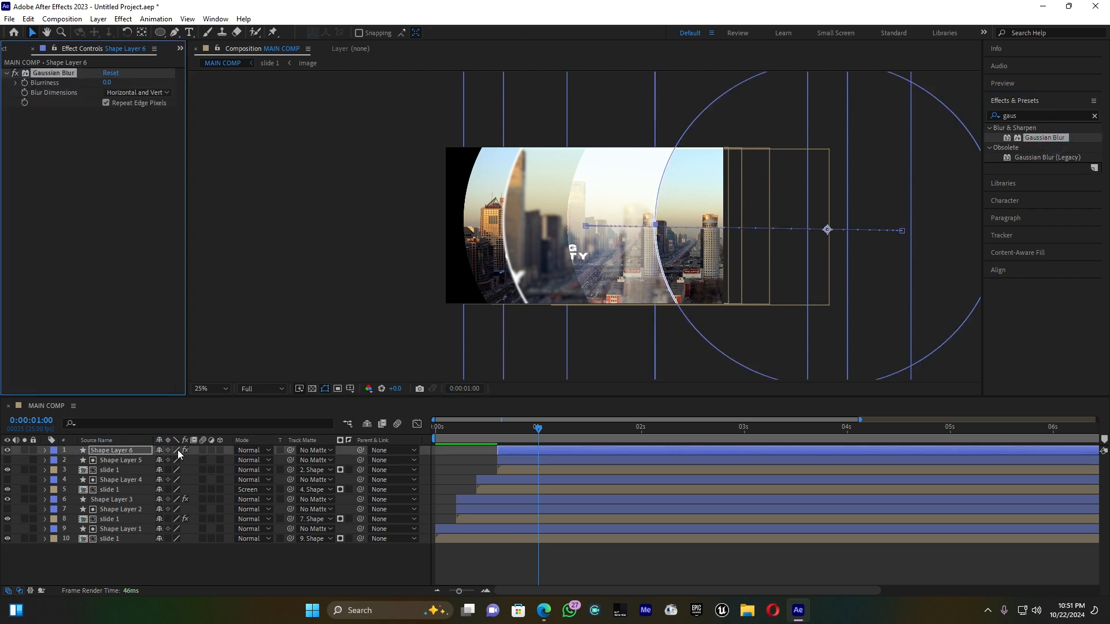
{"action": "left_click_drag", "start_coordinate": [125, 82], "coordinate": [153, 85]}
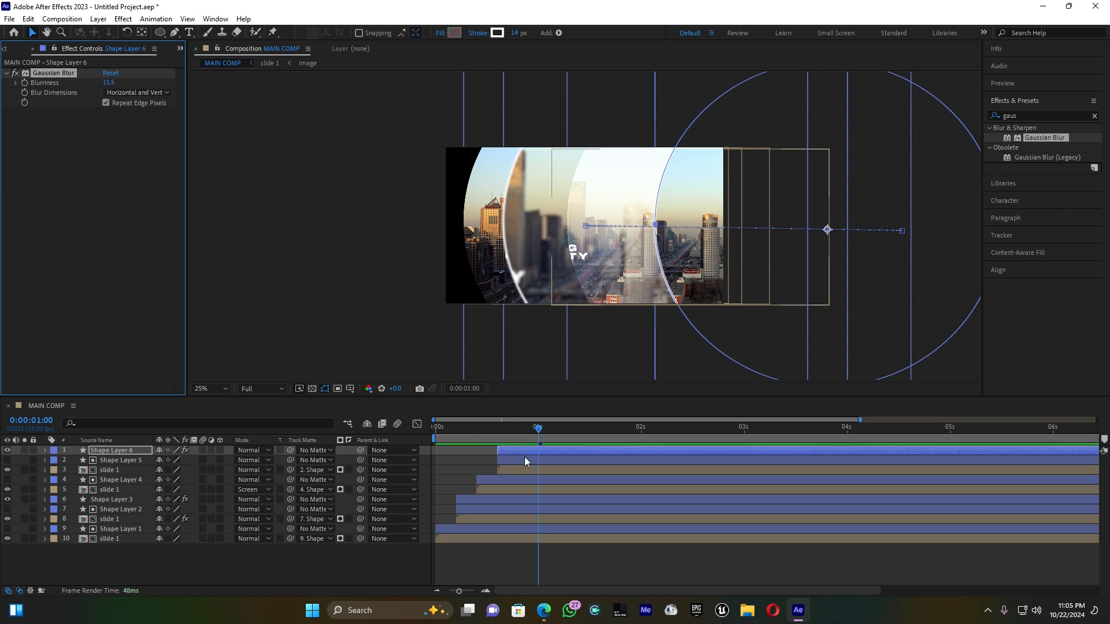
Duplicate Shape Layer 6 and shift the copy to start at about 0.7 s.
{"action": "left_click", "coordinate": [534, 451]}
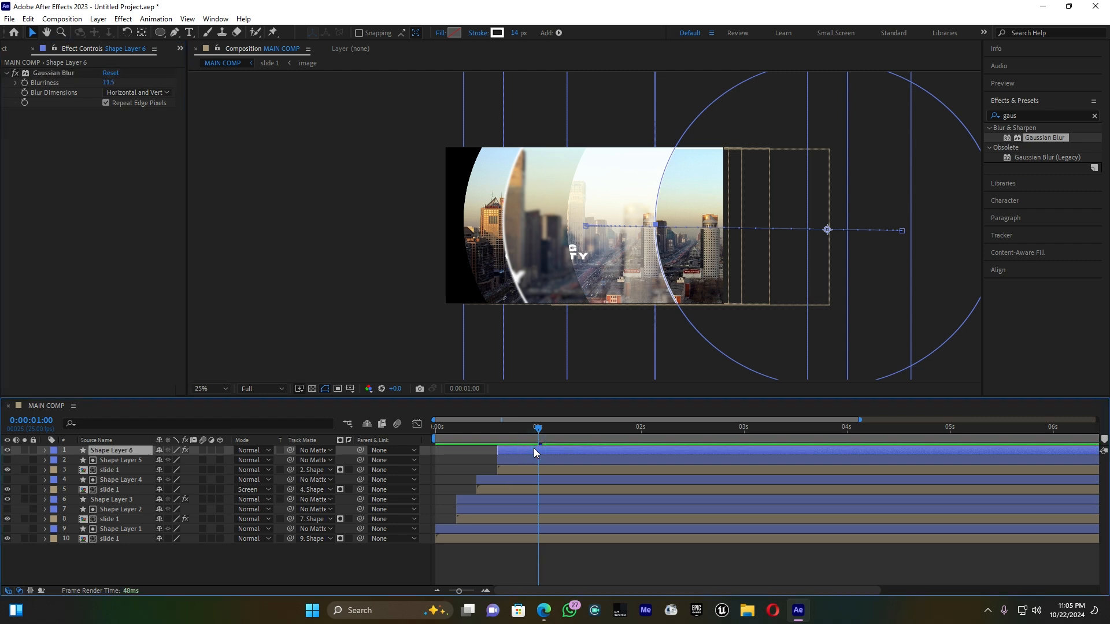
{"action": "key", "text": "ctrl+d"}
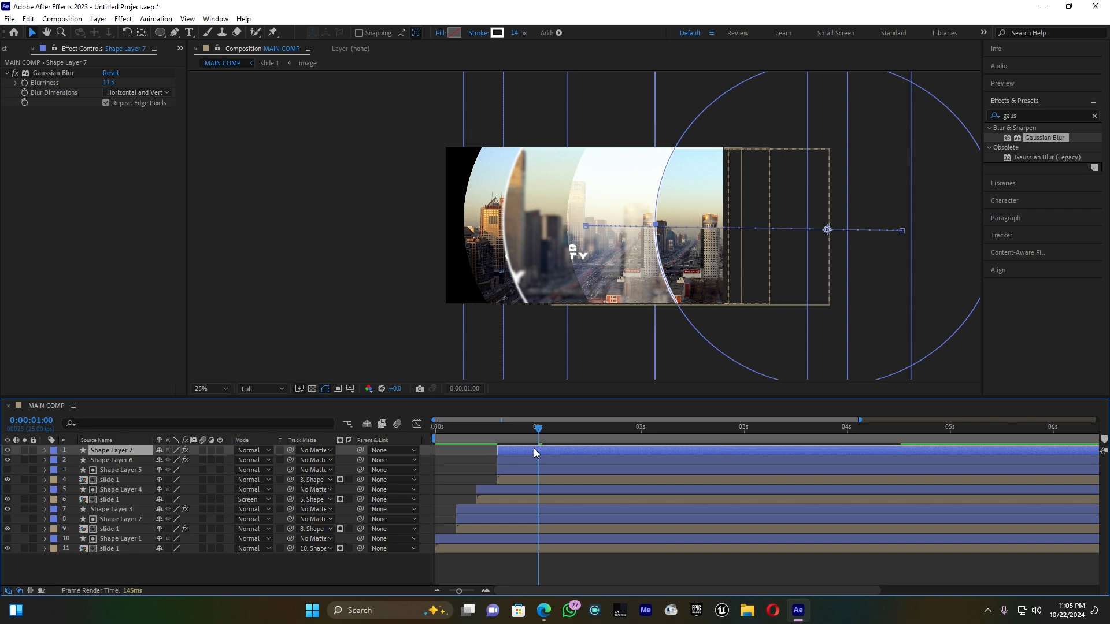
{"action": "left_click_drag", "start_coordinate": [525, 450], "coordinate": [536, 449]}
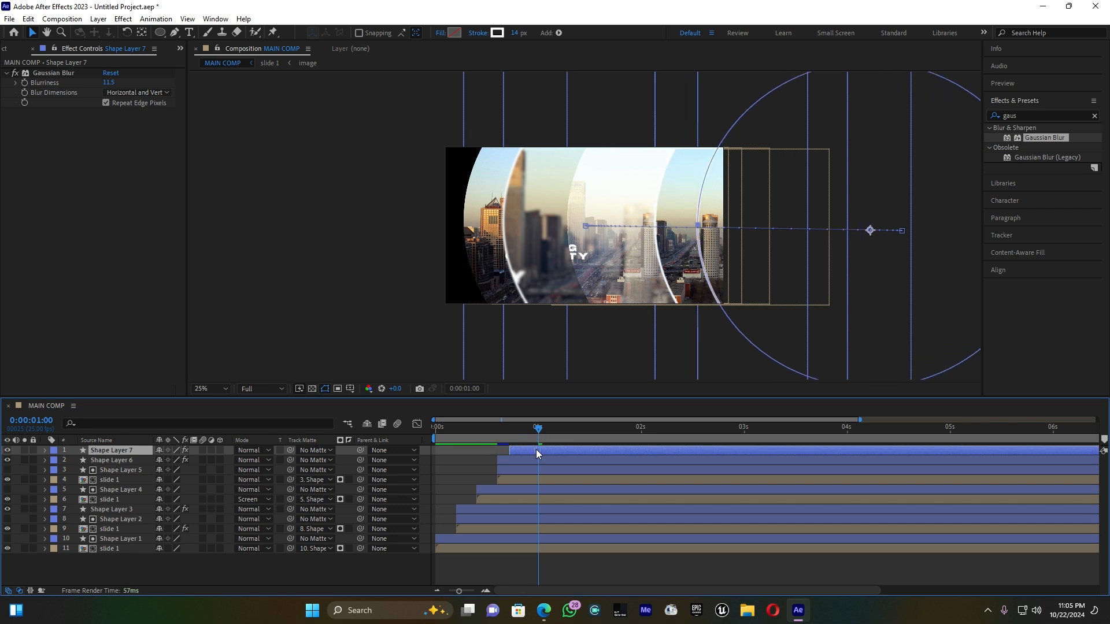
Lower the opacity of Shape Layer 7 to 57%.
{"action": "left_click", "coordinate": [46, 453]}
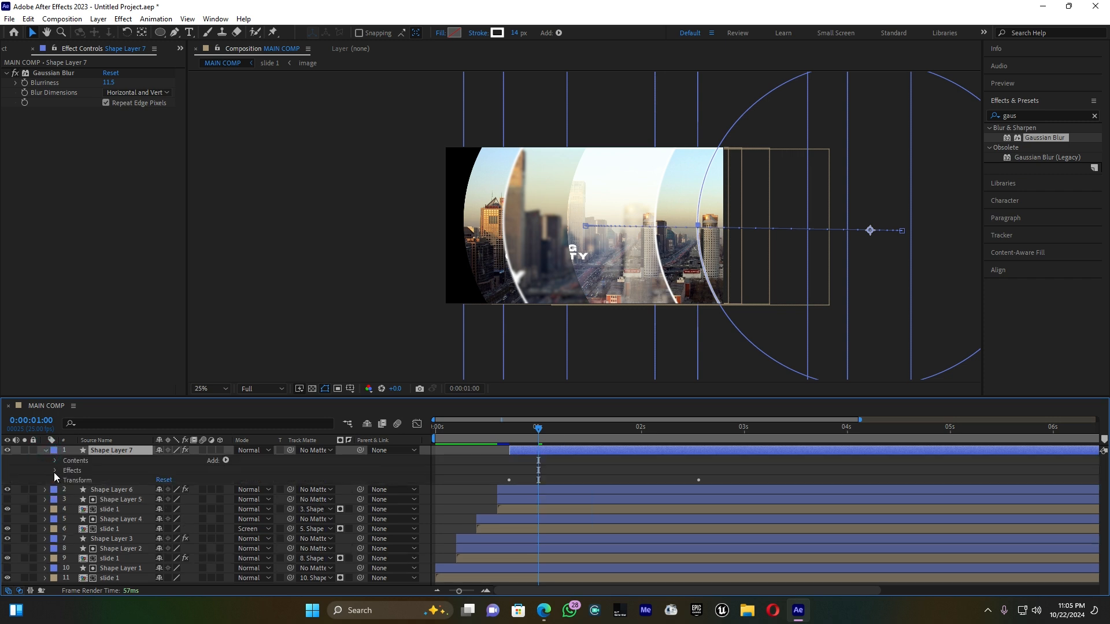
{"action": "left_click", "coordinate": [55, 471]}
{"action": "left_click", "coordinate": [55, 473]}
{"action": "left_click", "coordinate": [55, 480]}
{"action": "left_click_drag", "start_coordinate": [164, 528], "coordinate": [141, 528]}
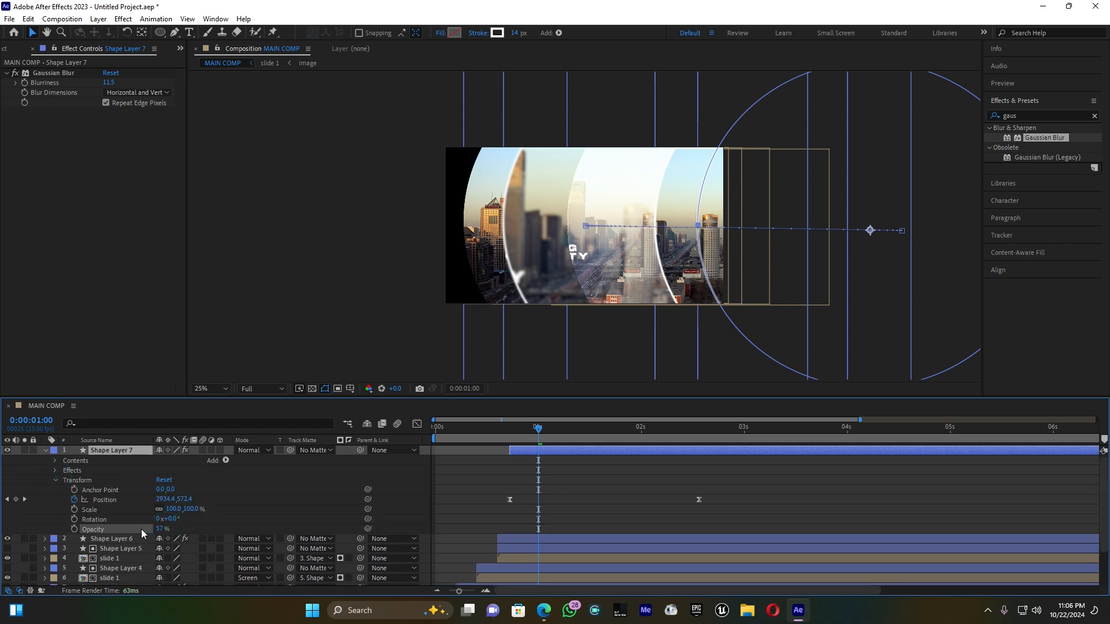
{"action": "left_click", "coordinate": [46, 452]}
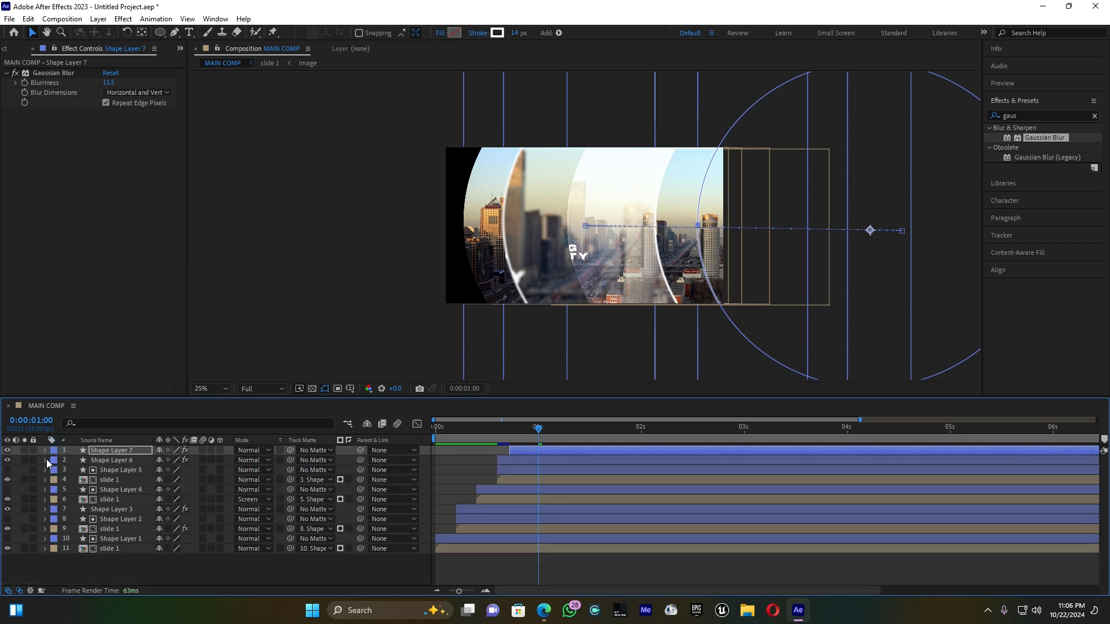
Lower the opacity of Shape Layer 6 to 61%.
{"action": "left_click", "coordinate": [45, 460]}
{"action": "left_click", "coordinate": [56, 491]}
{"action": "scroll", "coordinate": [87, 491], "scroll_direction": "down", "scroll_amount": 3}
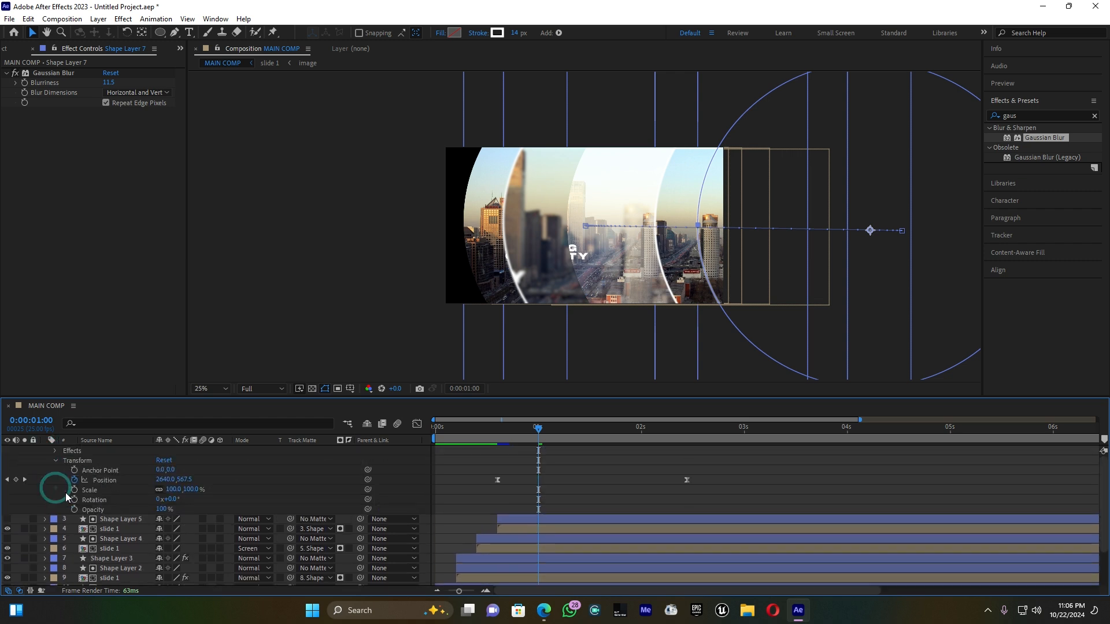
{"action": "left_click_drag", "start_coordinate": [164, 492], "coordinate": [144, 494]}
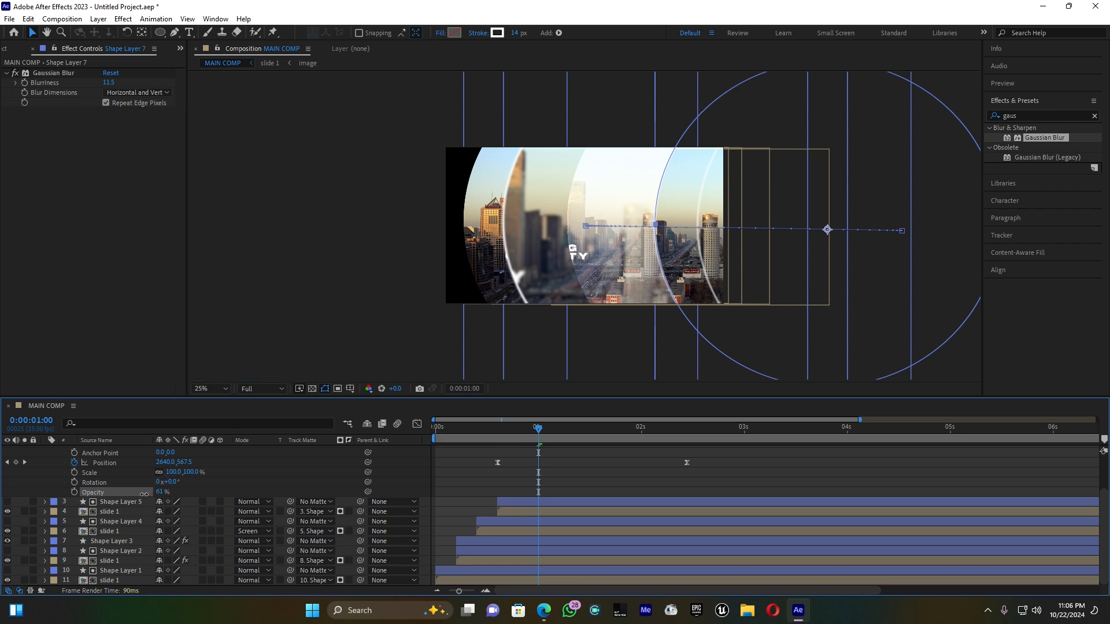
{"action": "scroll", "coordinate": [52, 459], "scroll_direction": "up", "scroll_amount": 2}
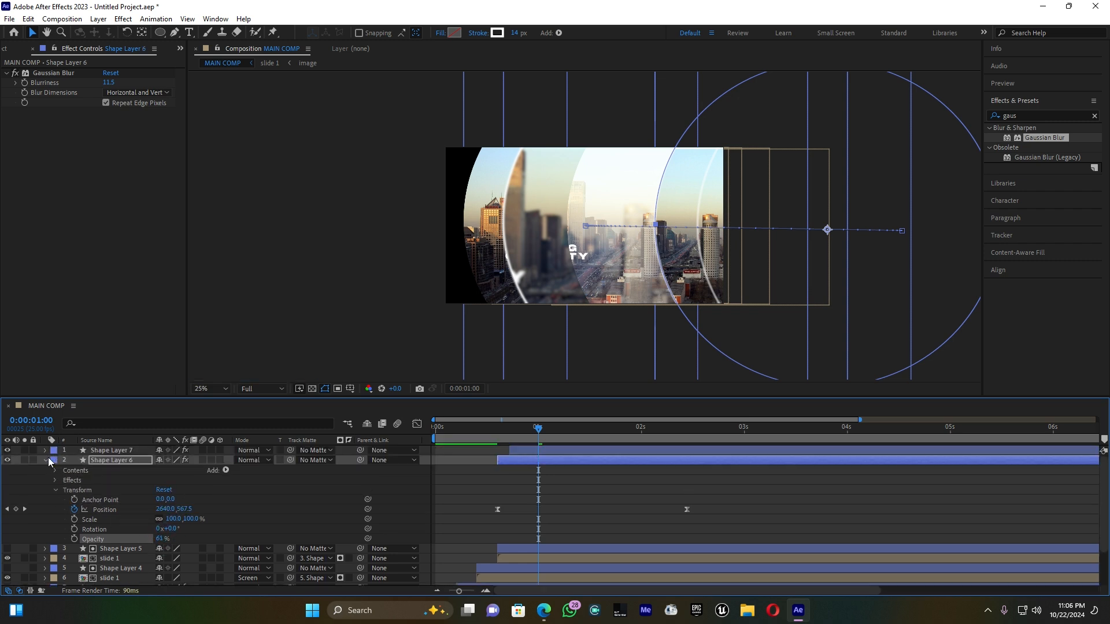
{"action": "left_click", "coordinate": [47, 460]}
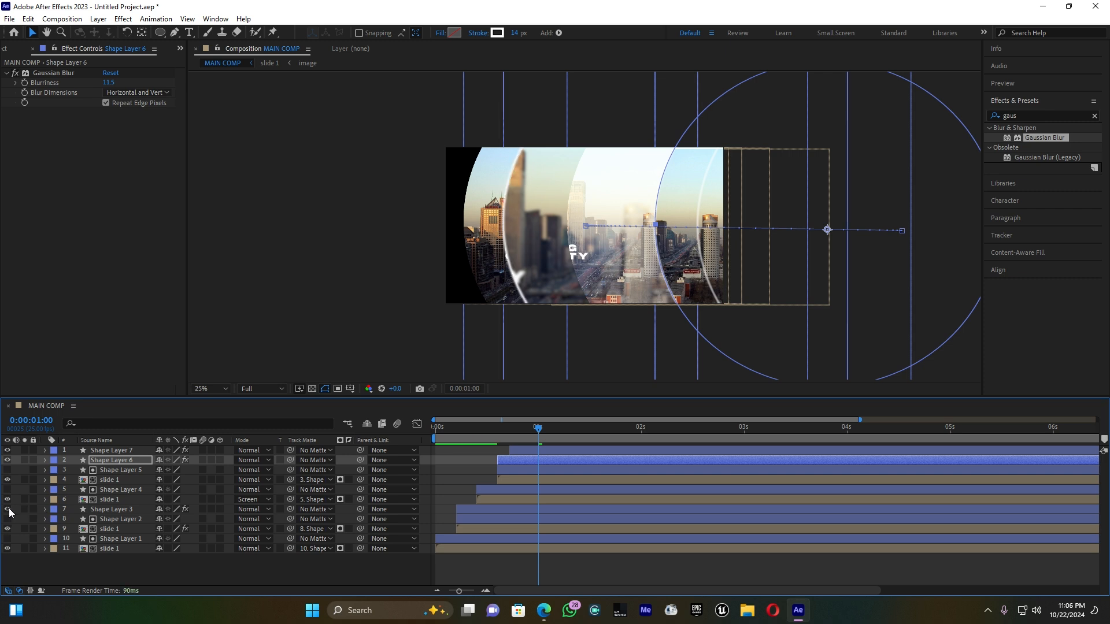
Lower the opacity of Shape Layer 3 to 54%.
{"action": "left_click", "coordinate": [45, 510]}
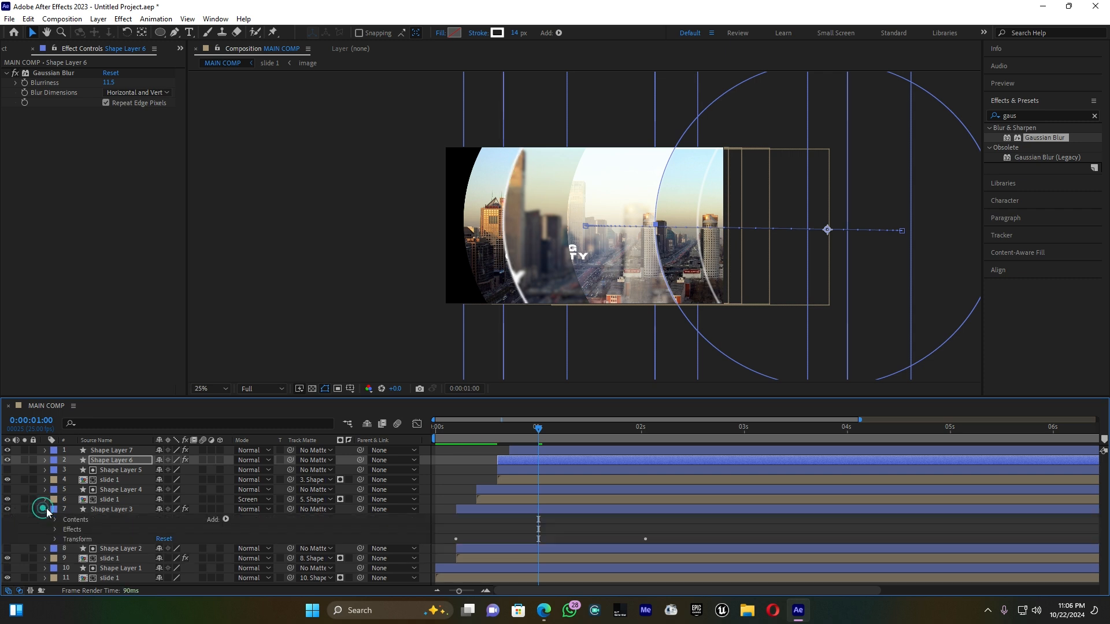
{"action": "left_click", "coordinate": [56, 539]}
{"action": "left_click_drag", "start_coordinate": [164, 580], "coordinate": [145, 580]}
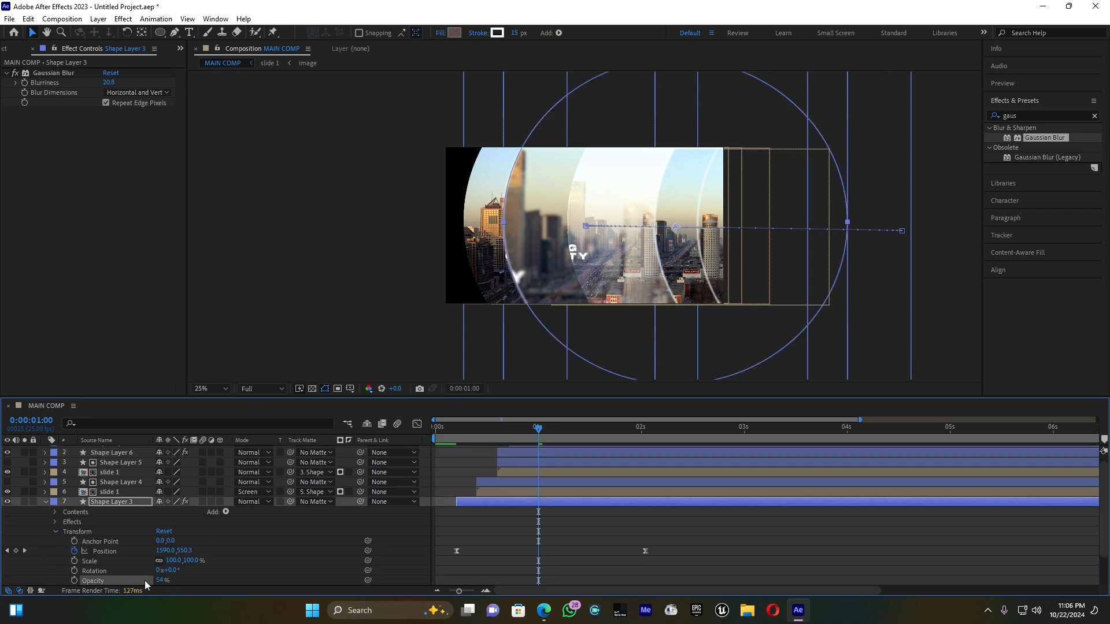
{"action": "left_click", "coordinate": [46, 503]}
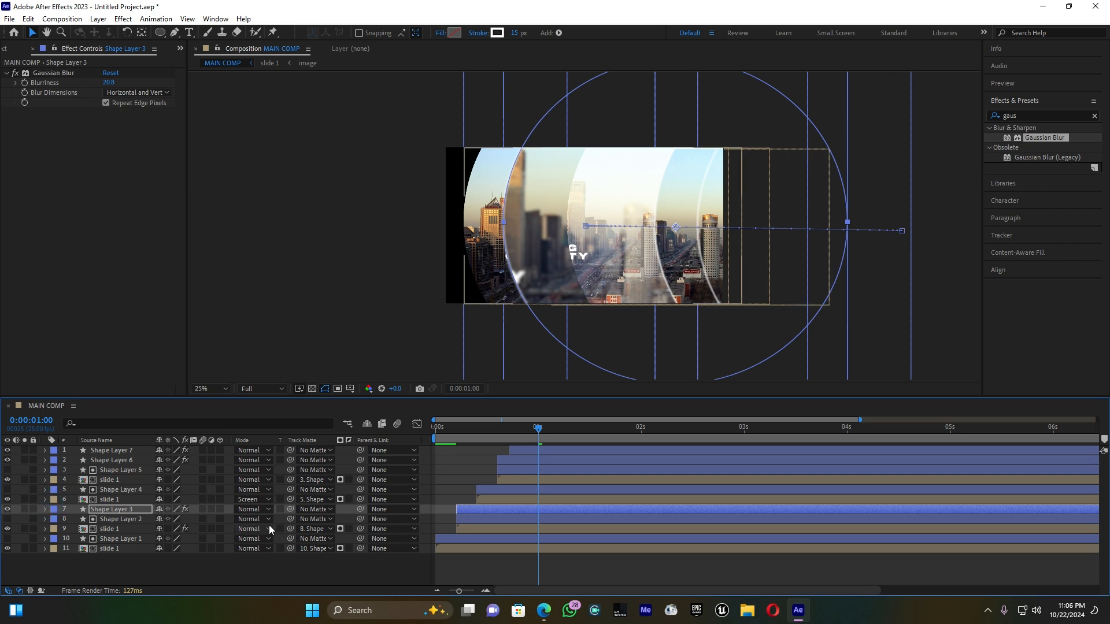
Set Shape Layer 7's stroke width to 48 px and preview the circular reveal from the start.
{"action": "left_click", "coordinate": [546, 452]}
{"action": "left_click_drag", "start_coordinate": [516, 34], "coordinate": [538, 36]}
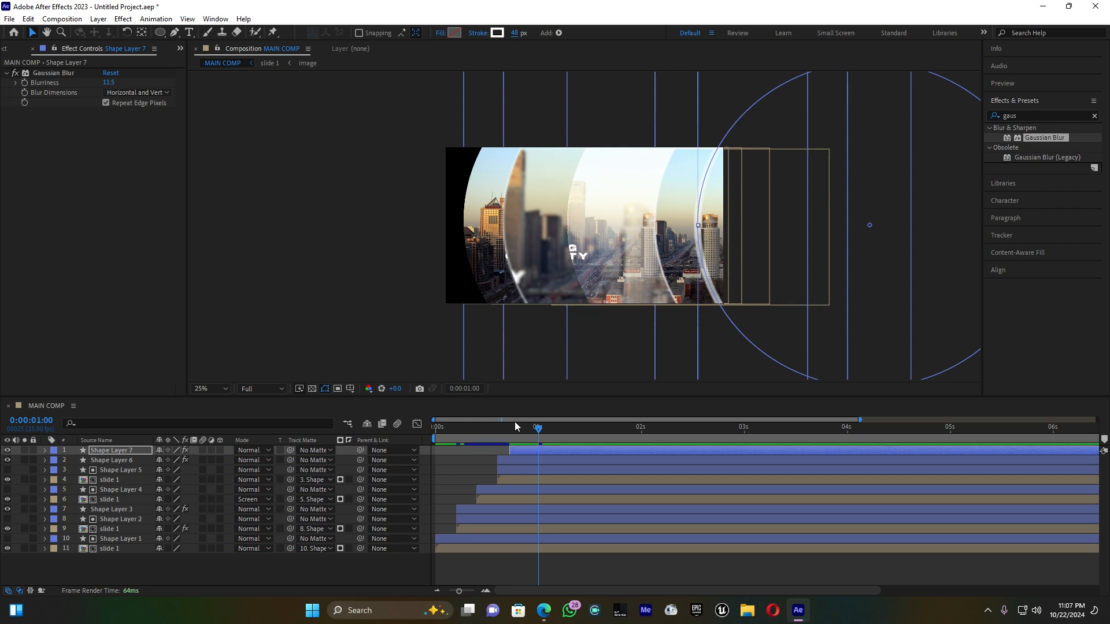
{"action": "left_click_drag", "start_coordinate": [538, 428], "coordinate": [425, 430]}
{"action": "key", "text": "space"}
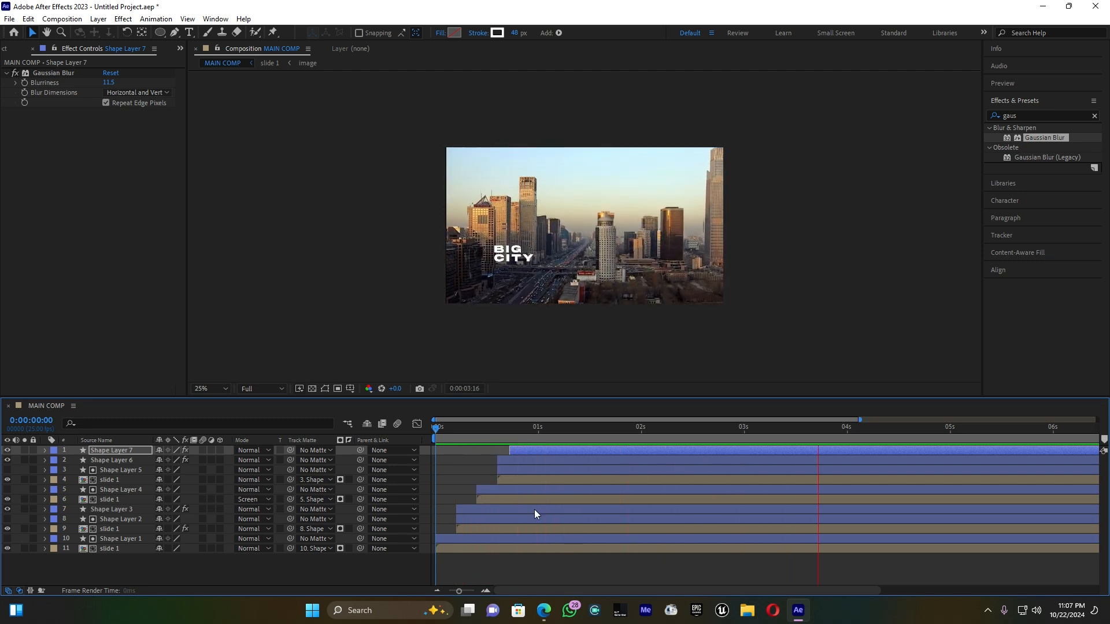
{"action": "key", "text": "space"}
{"action": "left_click_drag", "start_coordinate": [466, 426], "coordinate": [423, 439]}
{"action": "key", "text": "space"}
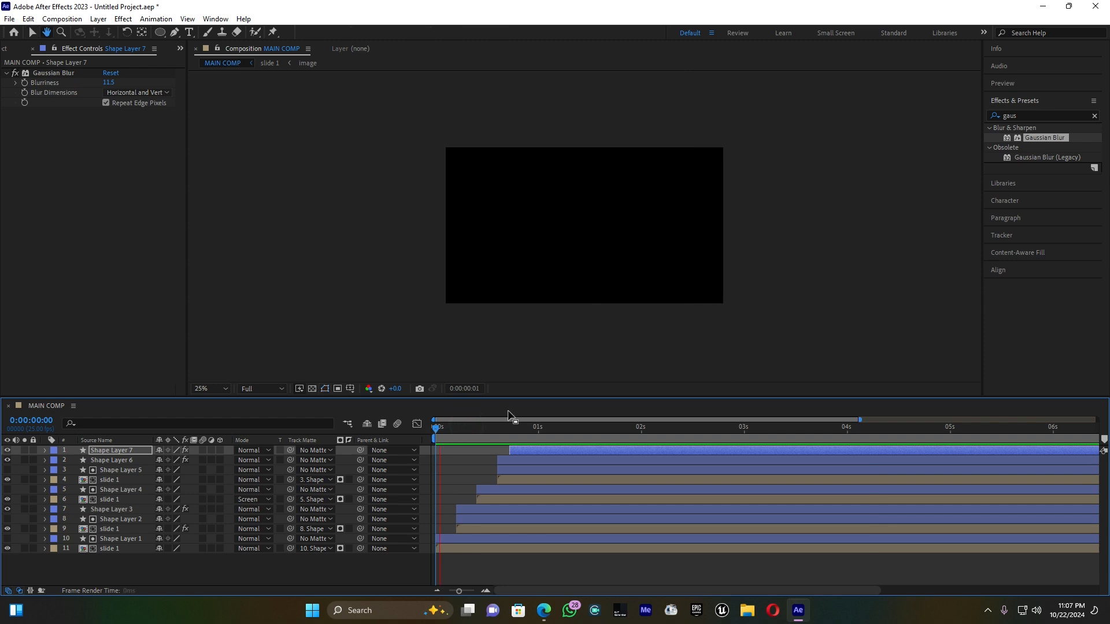
Fit the composition view up to 100% and replay the reveal from the start.
{"action": "left_click", "coordinate": [222, 388]}
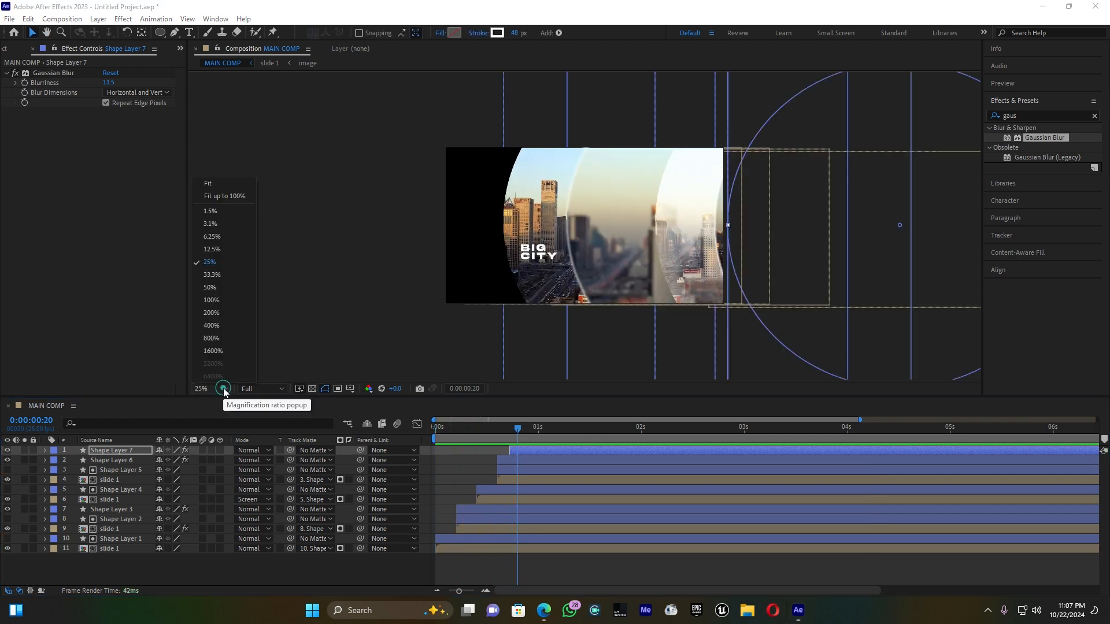
{"action": "left_click", "coordinate": [236, 199]}
{"action": "left_click_drag", "start_coordinate": [476, 426], "coordinate": [423, 439]}
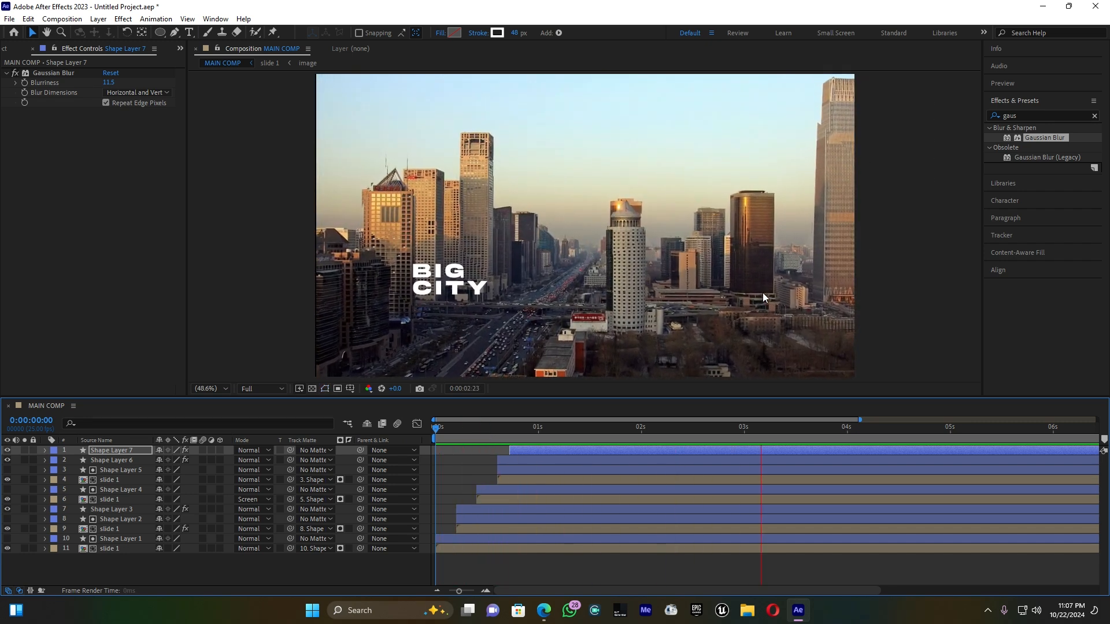
{"action": "left_click", "coordinate": [500, 429]}
{"action": "key", "text": "space"}
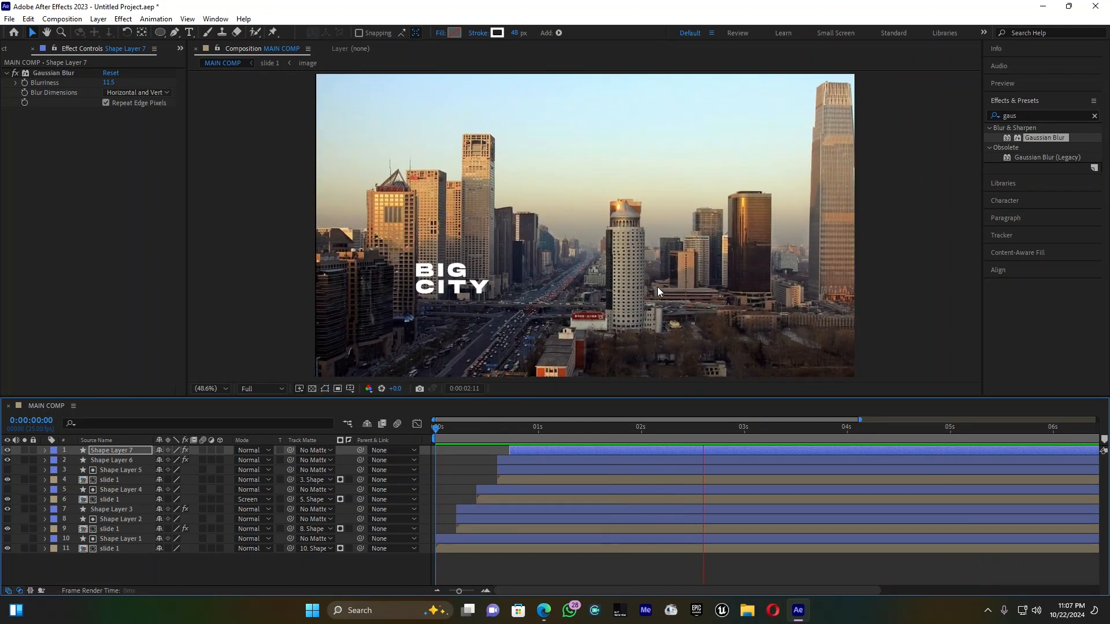
{"action": "key", "text": "space"}
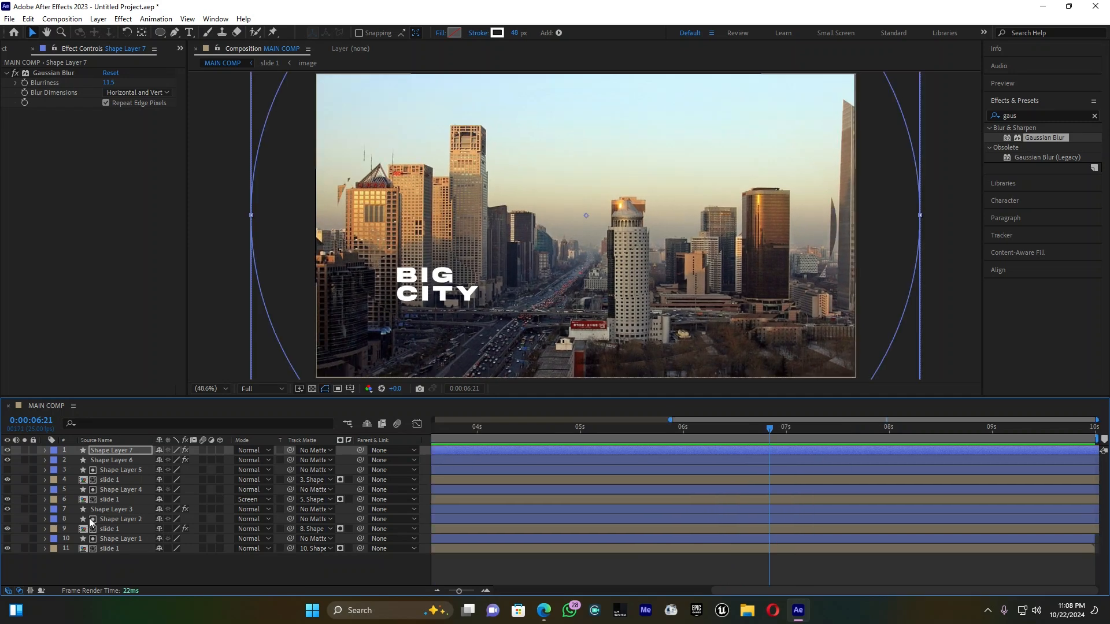
Open the slide 1 composition, duplicate the BIG CITY text layer, and enlarge the copy to 258%, shifting it slightly upward.
{"action": "double_click", "coordinate": [109, 481]}
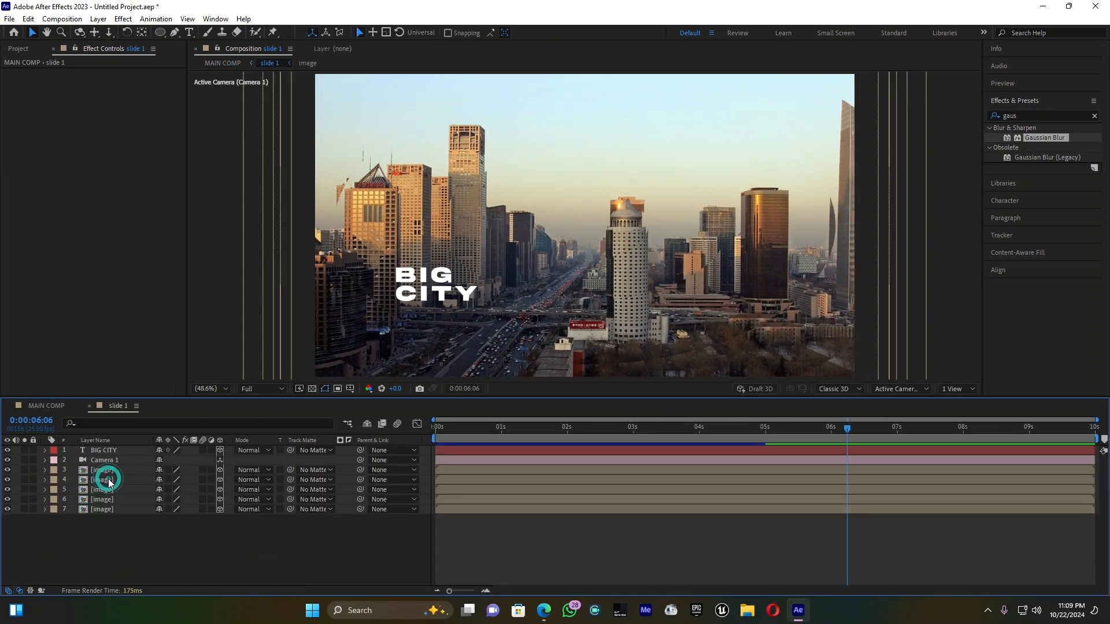
{"action": "left_click", "coordinate": [110, 451]}
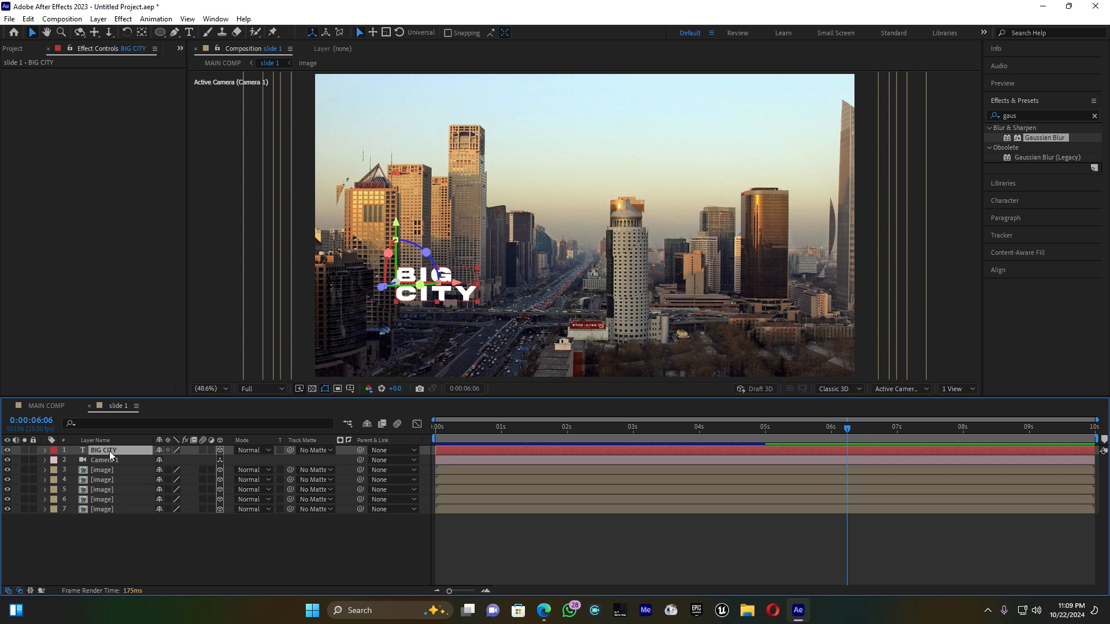
{"action": "key", "text": "ctrl+d"}
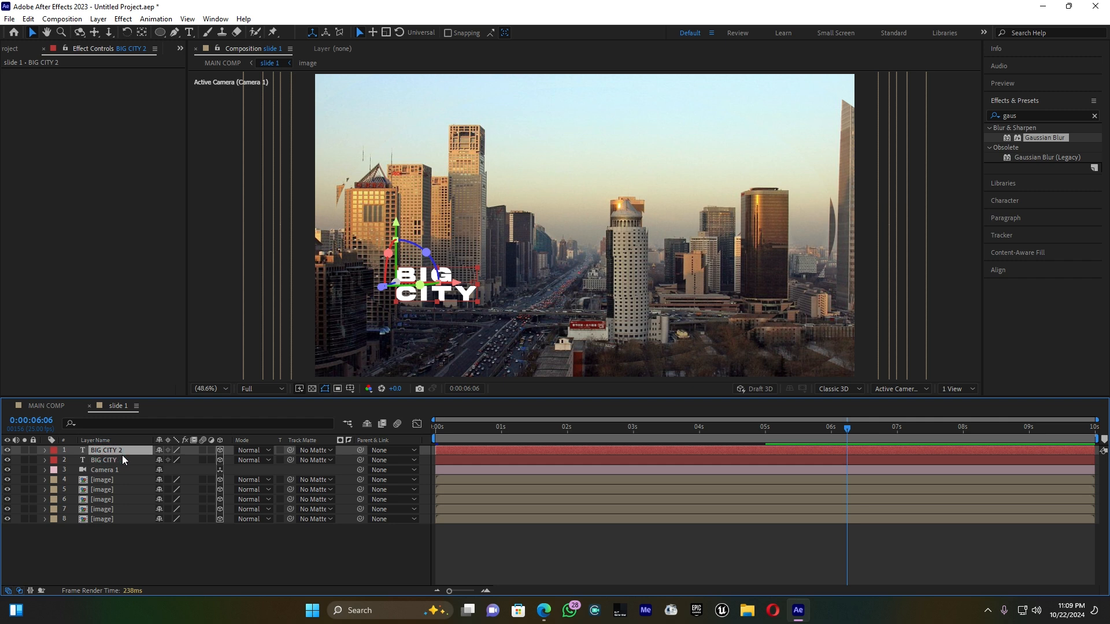
{"action": "key", "text": "s"}
{"action": "left_click_drag", "start_coordinate": [174, 460], "coordinate": [264, 462]}
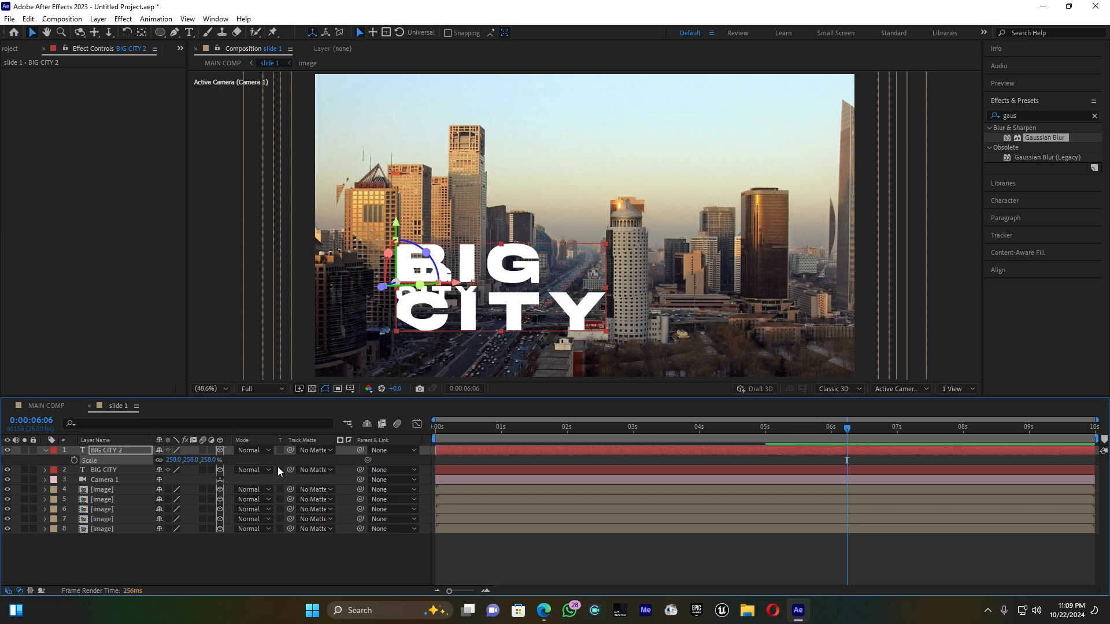
{"action": "left_click_drag", "start_coordinate": [464, 323], "coordinate": [465, 314]}
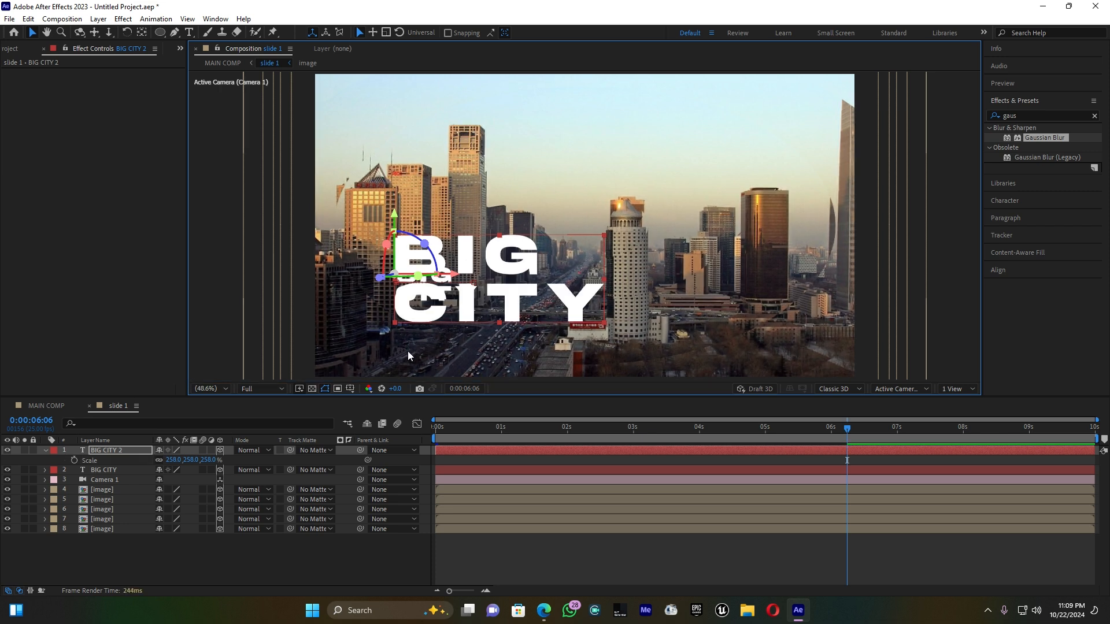
Swap the copied text's fill and stroke for a white 3 px outline and reduce its scale to 184%.
{"action": "key", "text": "ctrl+t"}
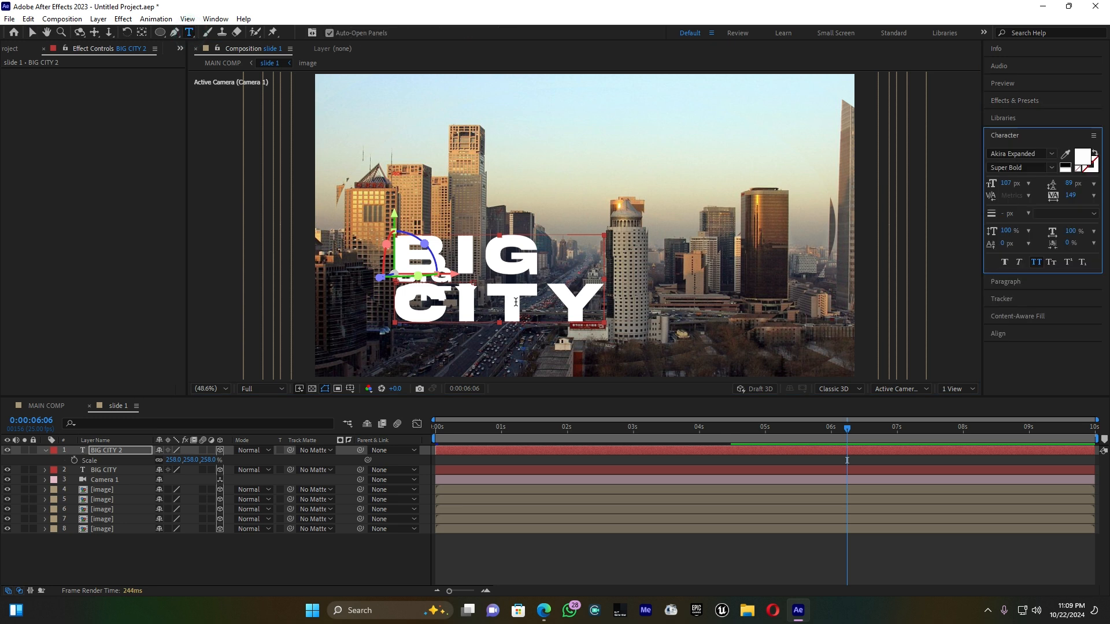
{"action": "left_click", "coordinate": [1095, 153]}
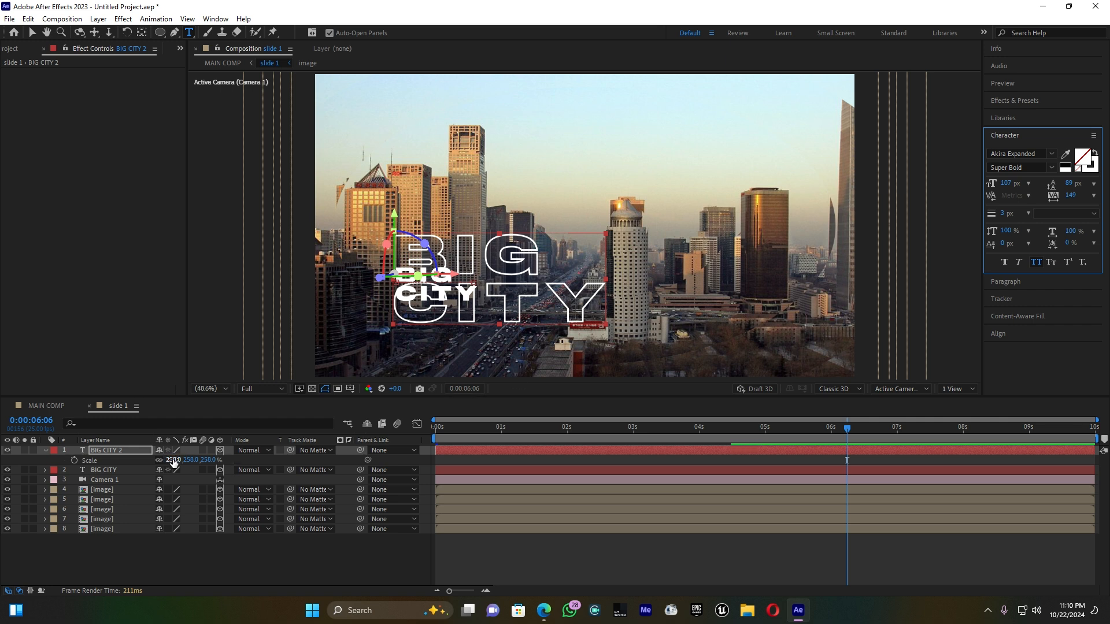
{"action": "left_click_drag", "start_coordinate": [174, 461], "coordinate": [134, 464]}
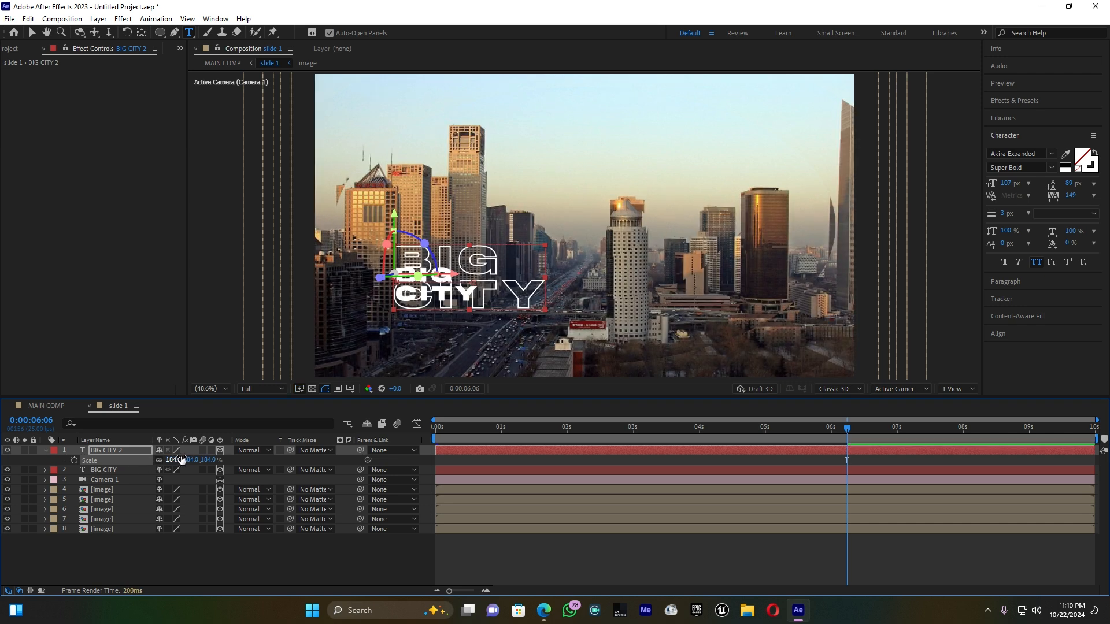
Move the outlined BIG CITY 2 text slightly upward at 0:00:06:06, to a Y position of about 750.
{"action": "key", "text": "p"}
{"action": "left_click_drag", "start_coordinate": [197, 460], "coordinate": [203, 459]}
{"action": "left_click_drag", "start_coordinate": [277, 445], "coordinate": [277, 445]}
{"action": "left_click", "coordinate": [31, 32]}
{"action": "mouse_move", "coordinate": [395, 217]}
{"action": "left_mouse_down"}
{"action": "mouse_move", "coordinate": [397, 201]}
{"action": "mouse_move", "coordinate": [398, 214]}
{"action": "left_mouse_up"}
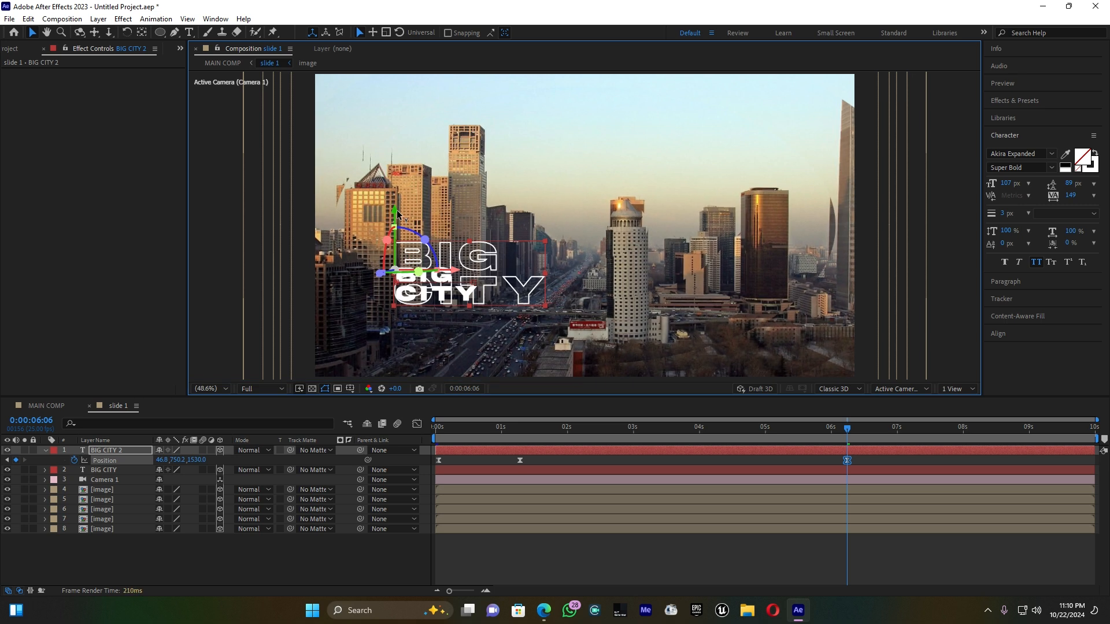
{"action": "left_click", "coordinate": [1094, 153]}
Lower the opacity of BIG CITY 2 to 50% at 0:00:06:06 and collapse its properties.
{"action": "left_click", "coordinate": [45, 452]}
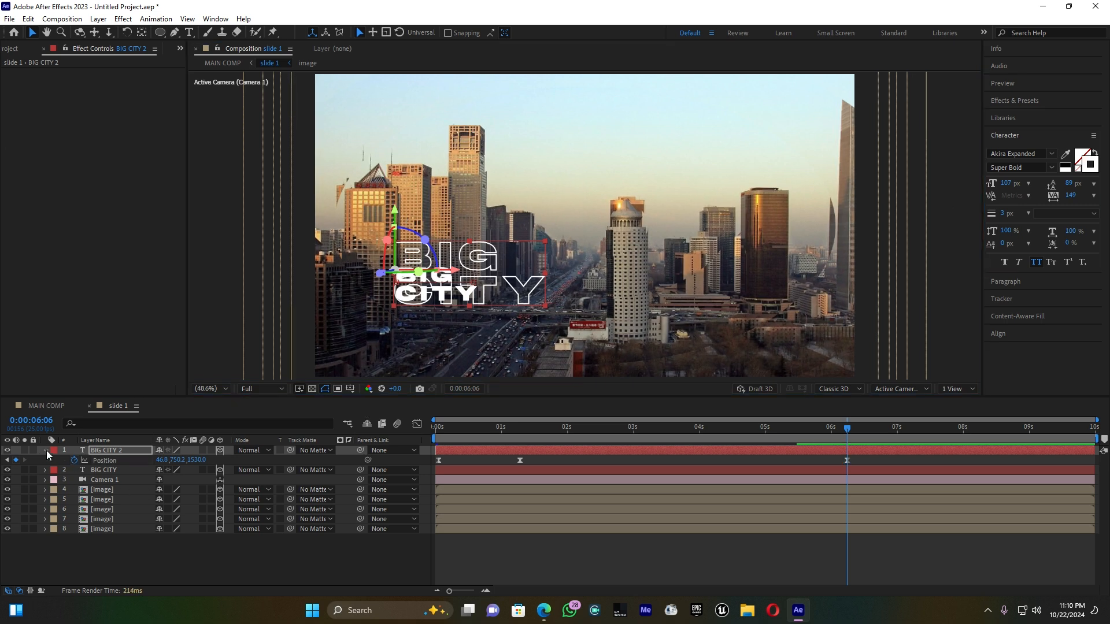
{"action": "left_click", "coordinate": [46, 450]}
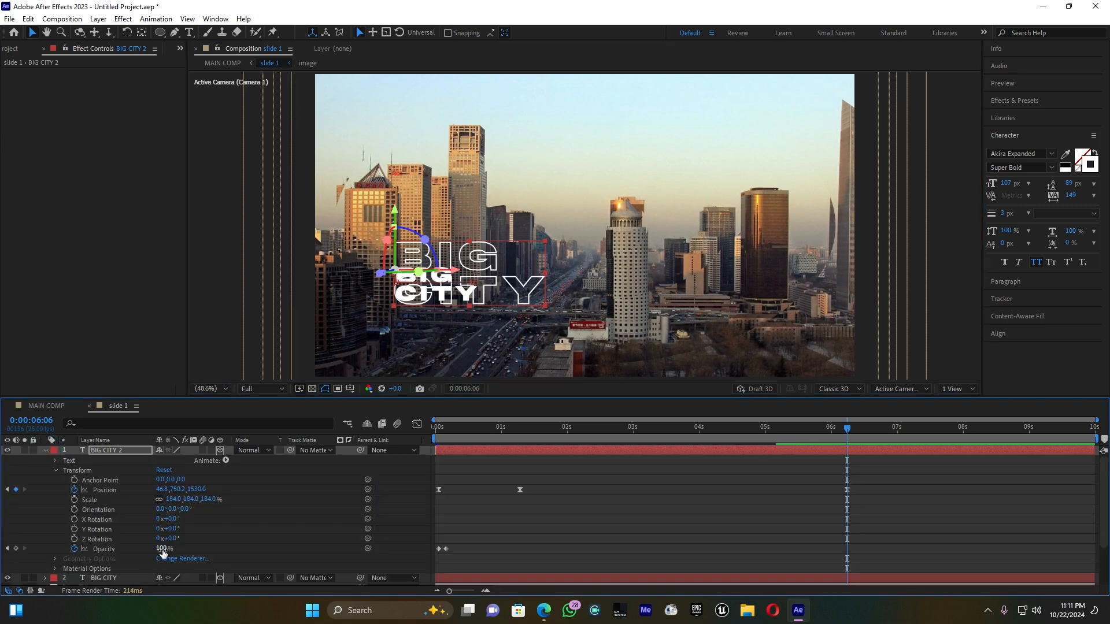
{"action": "left_click_drag", "start_coordinate": [164, 548], "coordinate": [134, 546]}
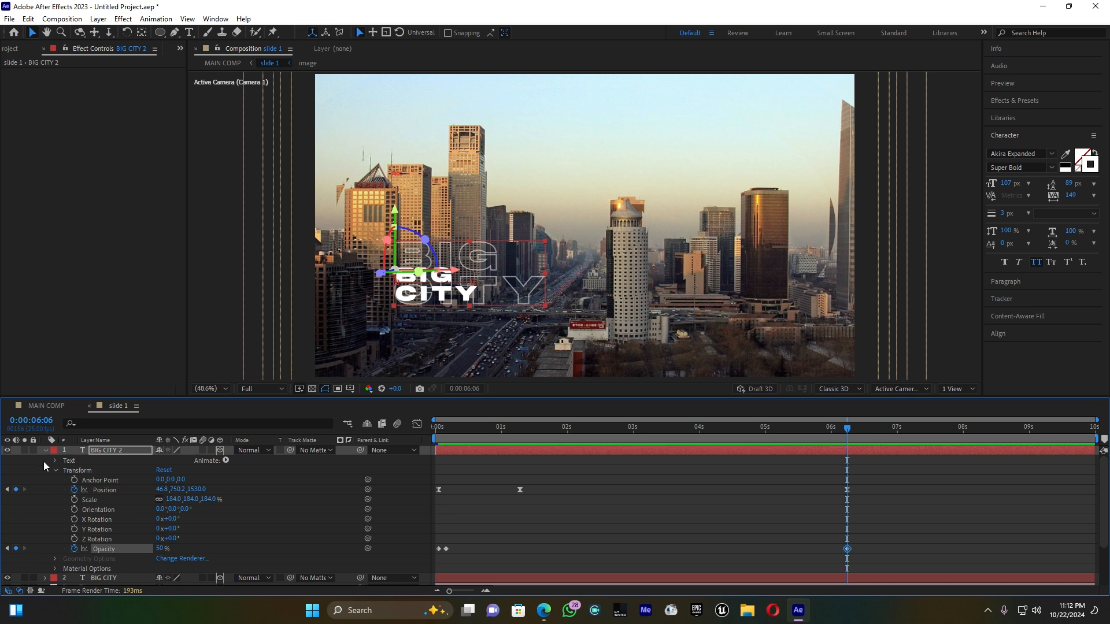
{"action": "left_click", "coordinate": [44, 449]}
{"action": "left_click", "coordinate": [162, 549]}
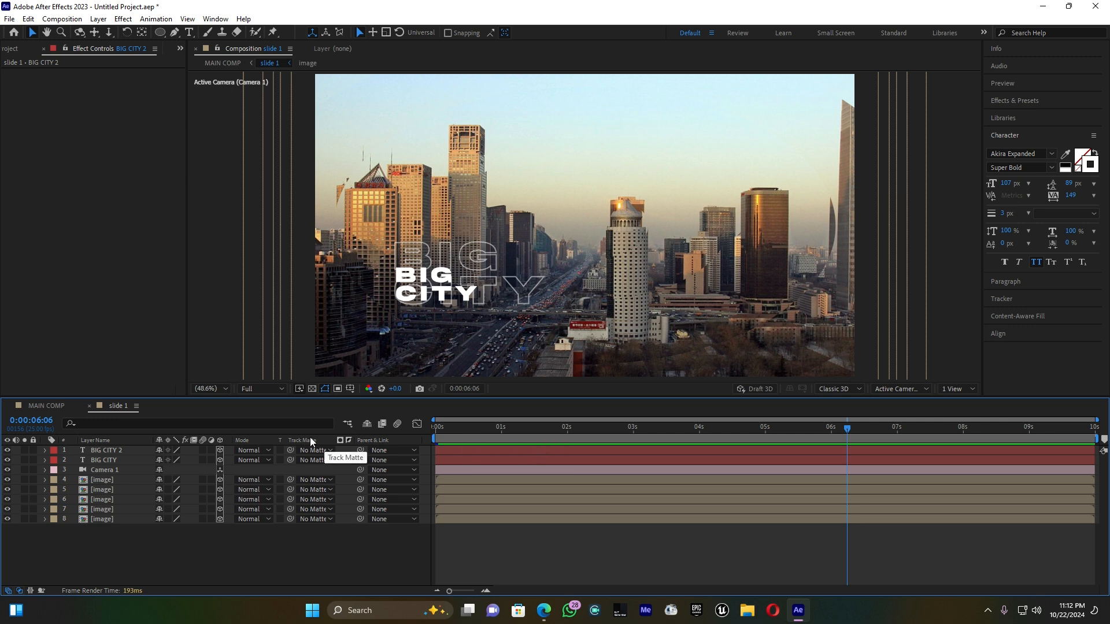
Reduce the scale of BIG CITY 2 to 173% and preview slide 1 from the start.
{"action": "left_click", "coordinate": [114, 453]}
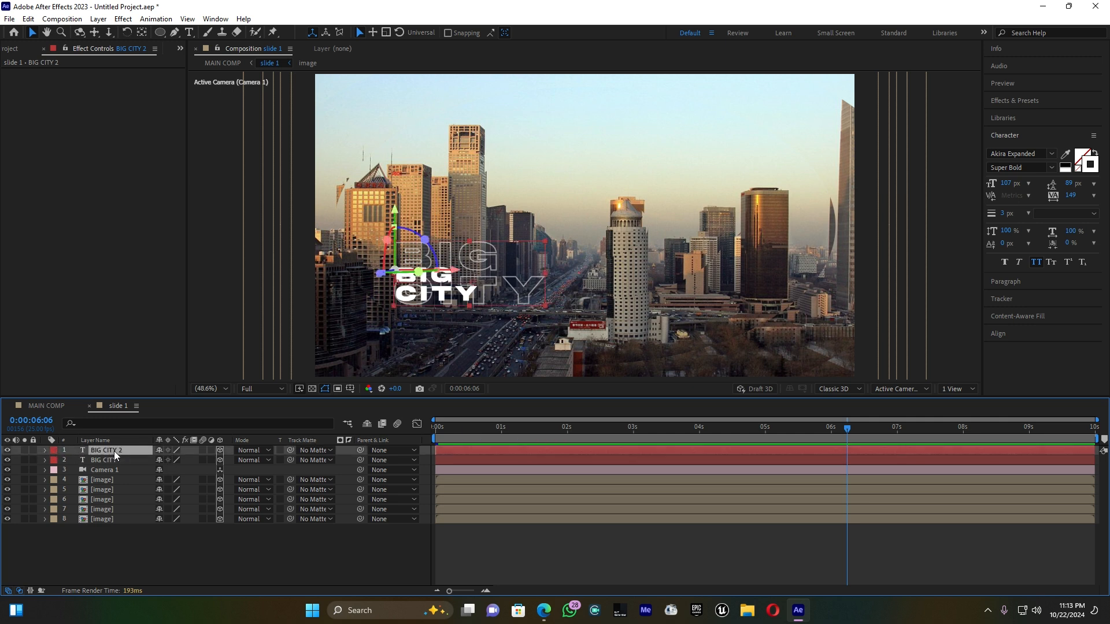
{"action": "key", "text": "s"}
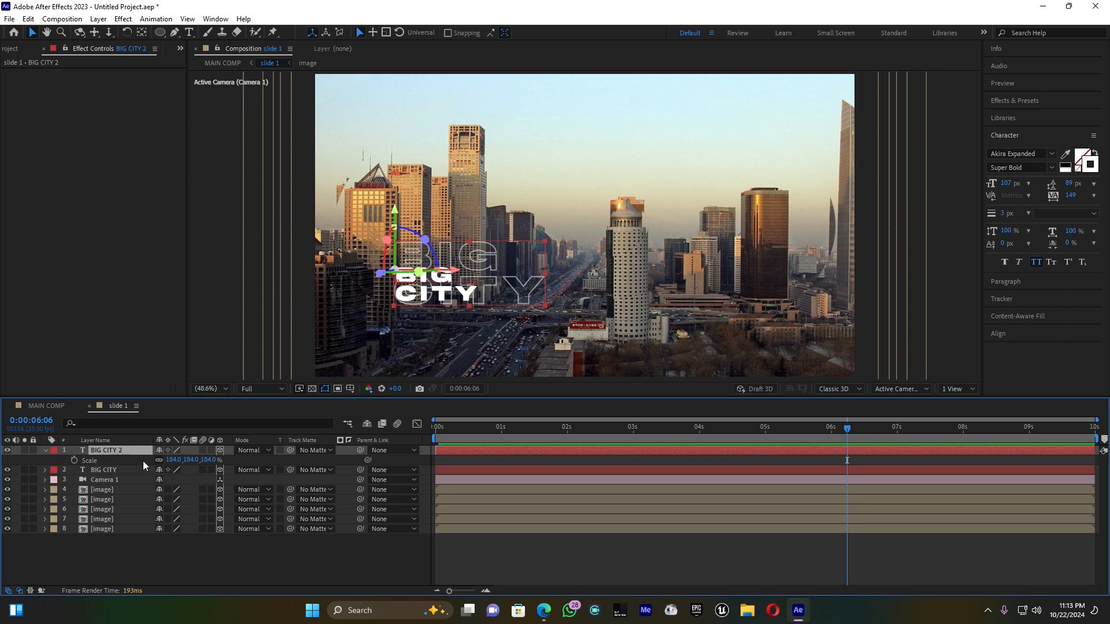
{"action": "left_click_drag", "start_coordinate": [186, 460], "coordinate": [149, 445]}
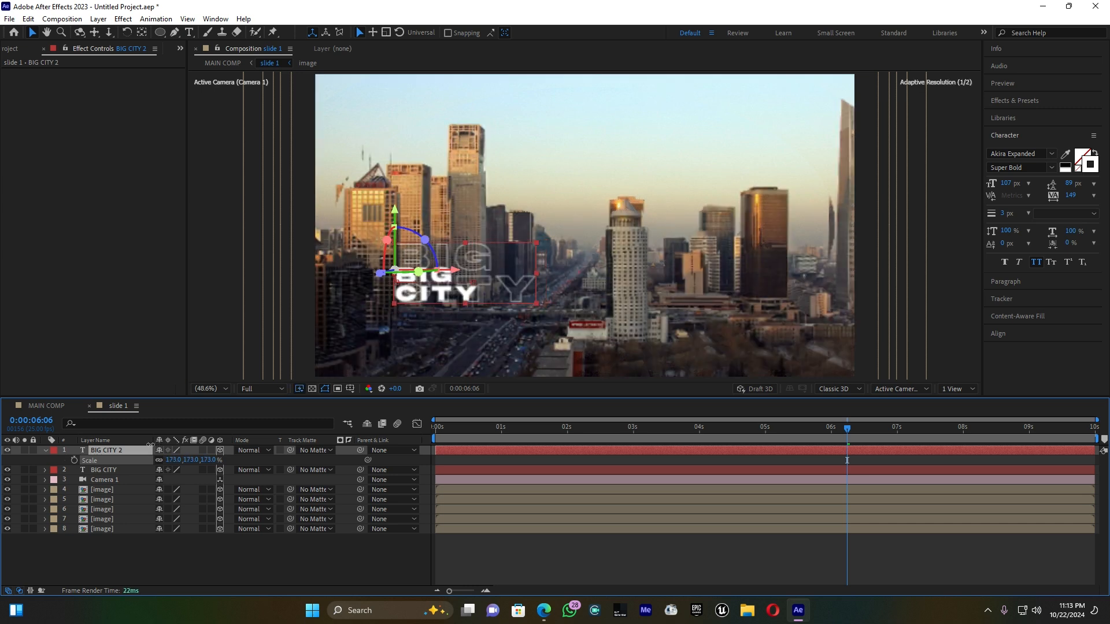
{"action": "left_click_drag", "start_coordinate": [464, 427], "coordinate": [388, 432]}
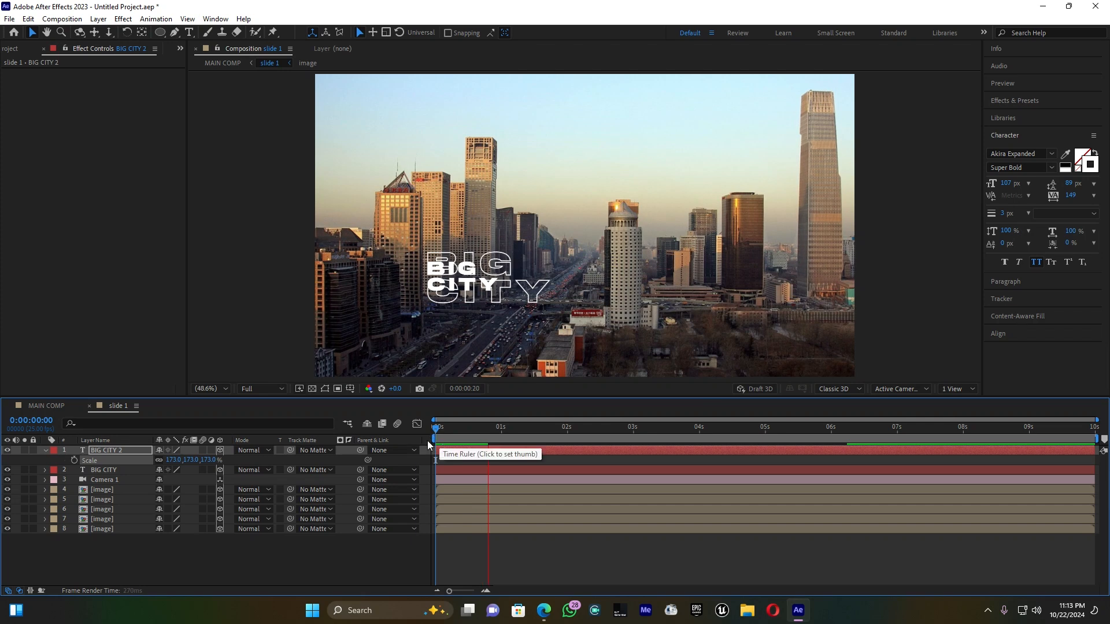
{"action": "key", "text": "space"}
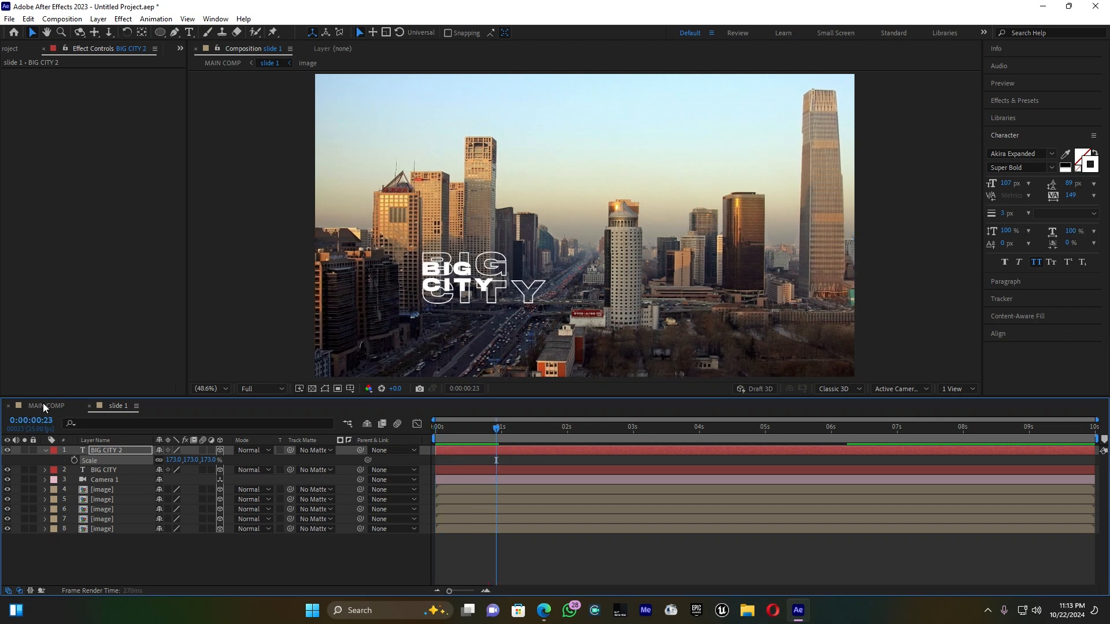
Return to MAIN COMP, show its full timeline, and play the reveal from the start to check the outlined title.
{"action": "left_click", "coordinate": [43, 403]}
{"action": "left_click", "coordinate": [465, 425]}
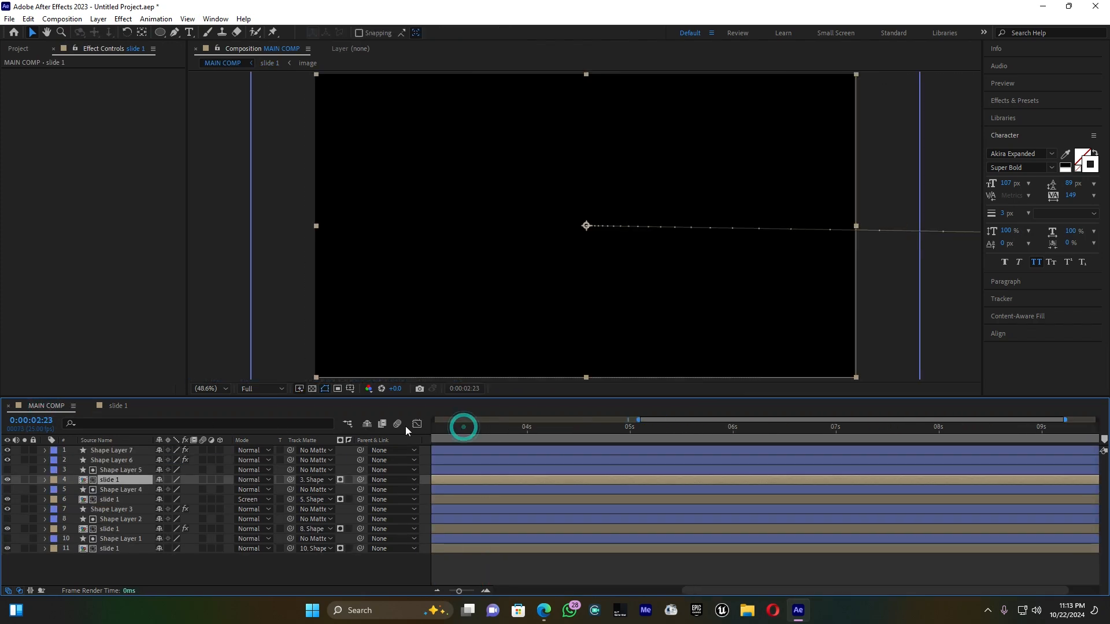
{"action": "left_click_drag", "start_coordinate": [459, 590], "coordinate": [422, 581]}
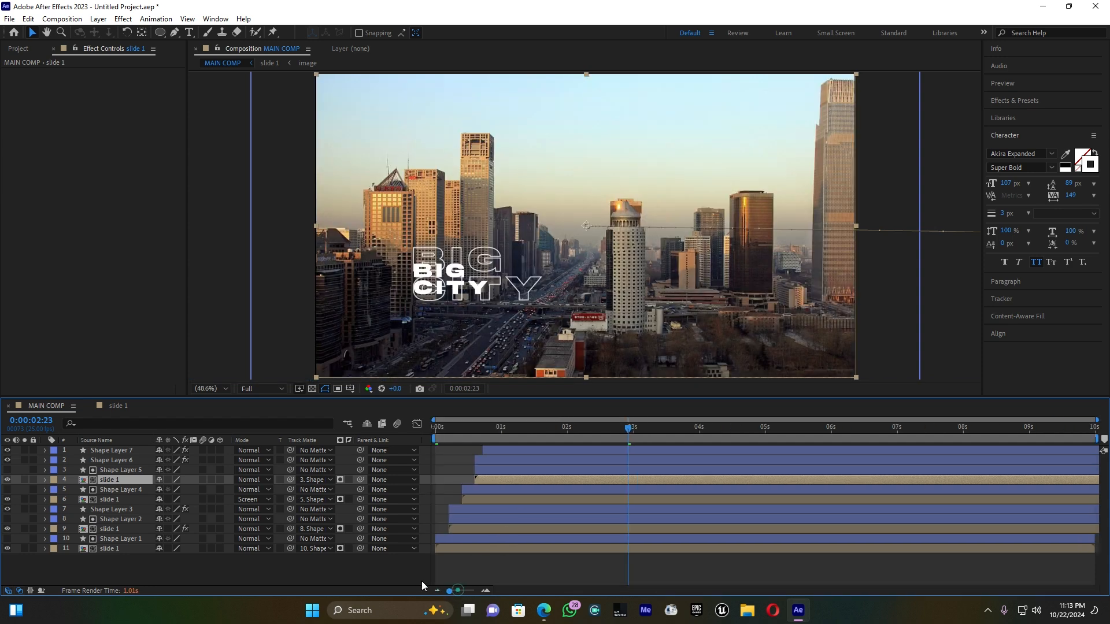
{"action": "left_click_drag", "start_coordinate": [471, 425], "coordinate": [365, 432]}
{"action": "key", "text": "space"}
{"action": "left_click_drag", "start_coordinate": [449, 425], "coordinate": [434, 431]}
{"action": "key", "text": "space"}
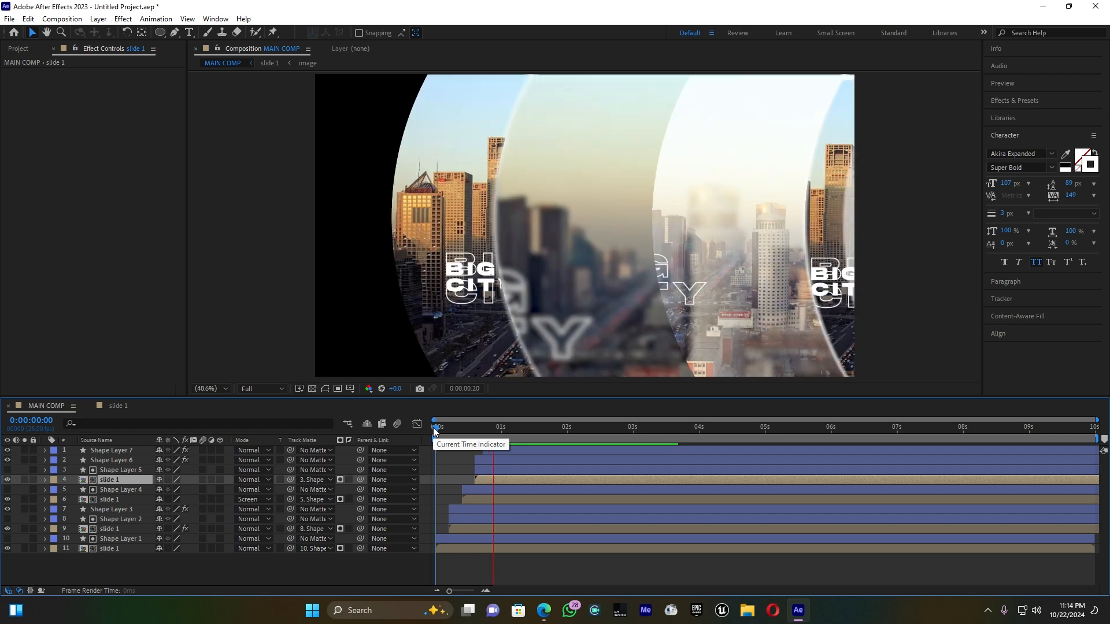